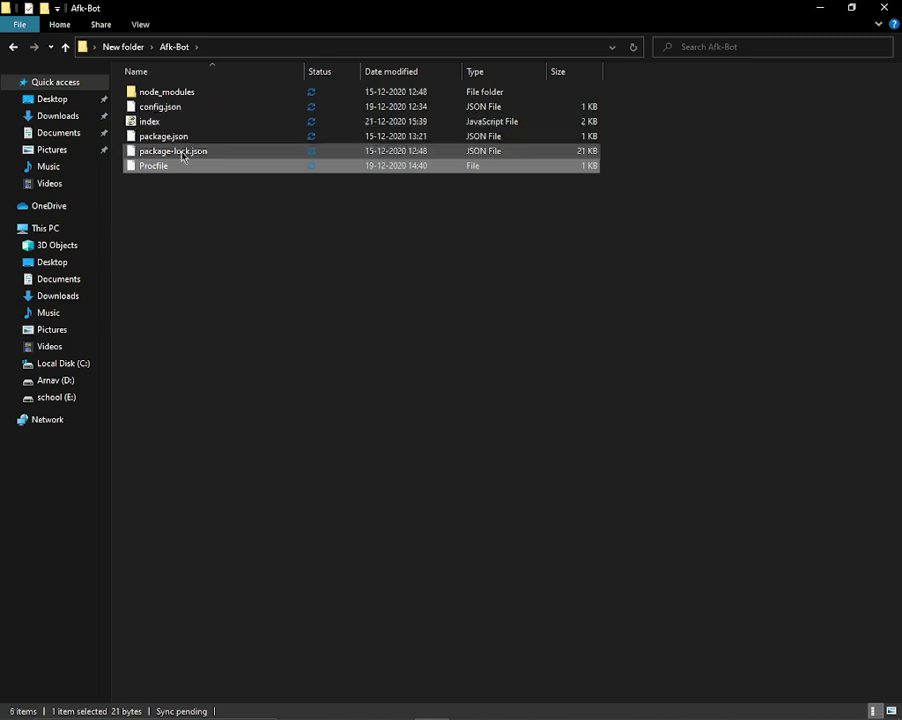
Try opening index.js, dismiss its script error dialog, and clear the file selection.
left_click(206, 177)
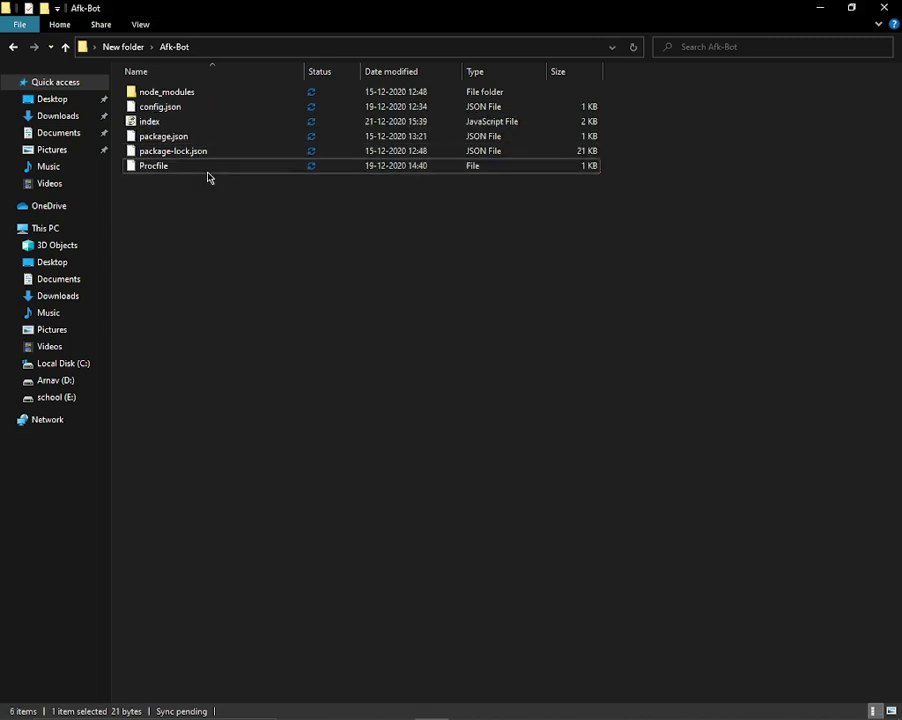
left_click(167, 121)
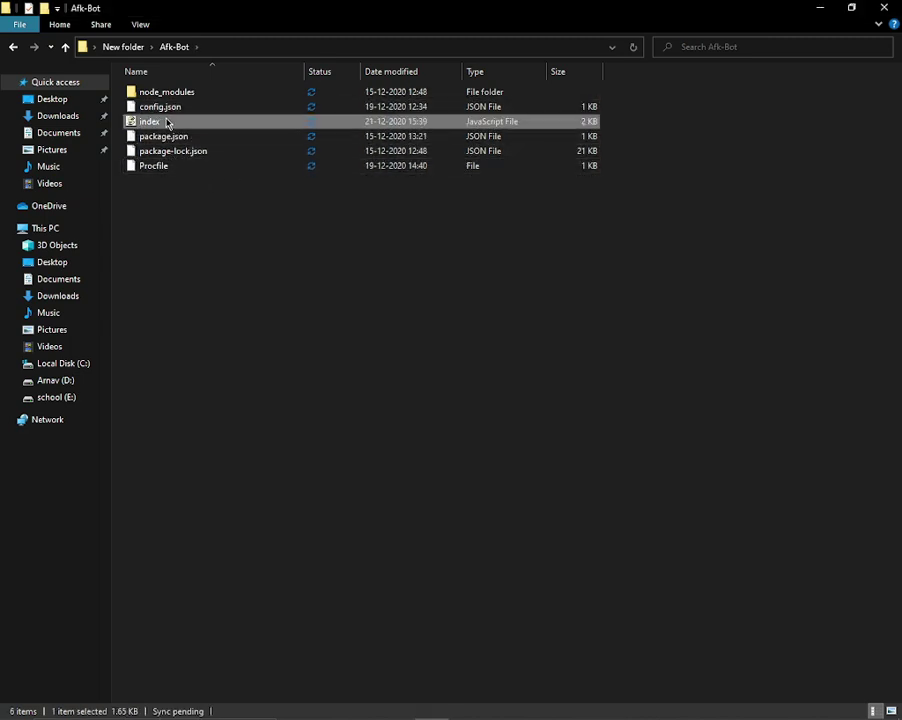
double_click(167, 121)
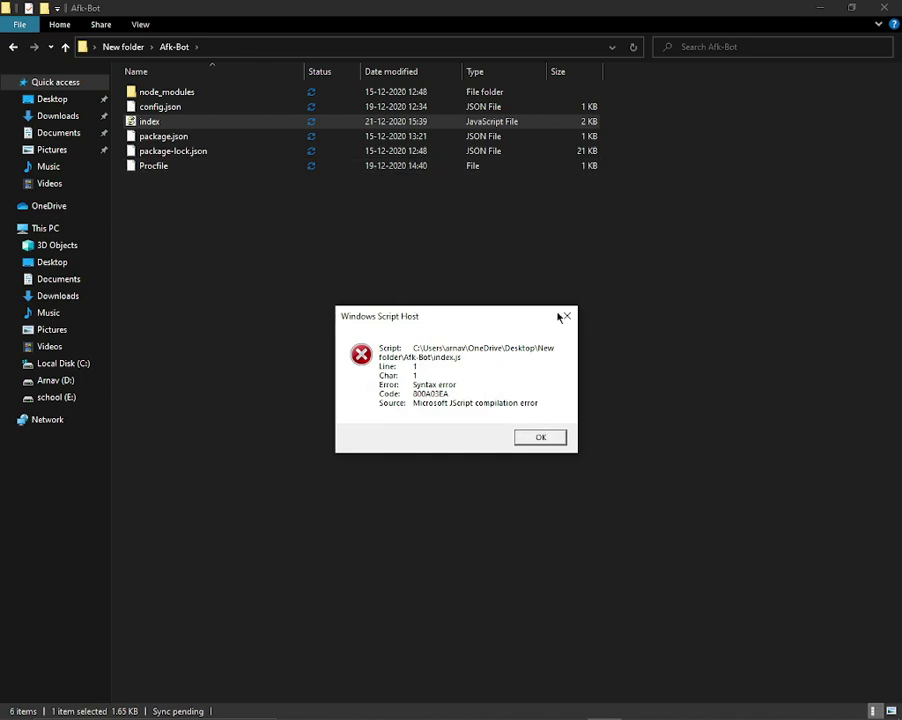
left_click(563, 316)
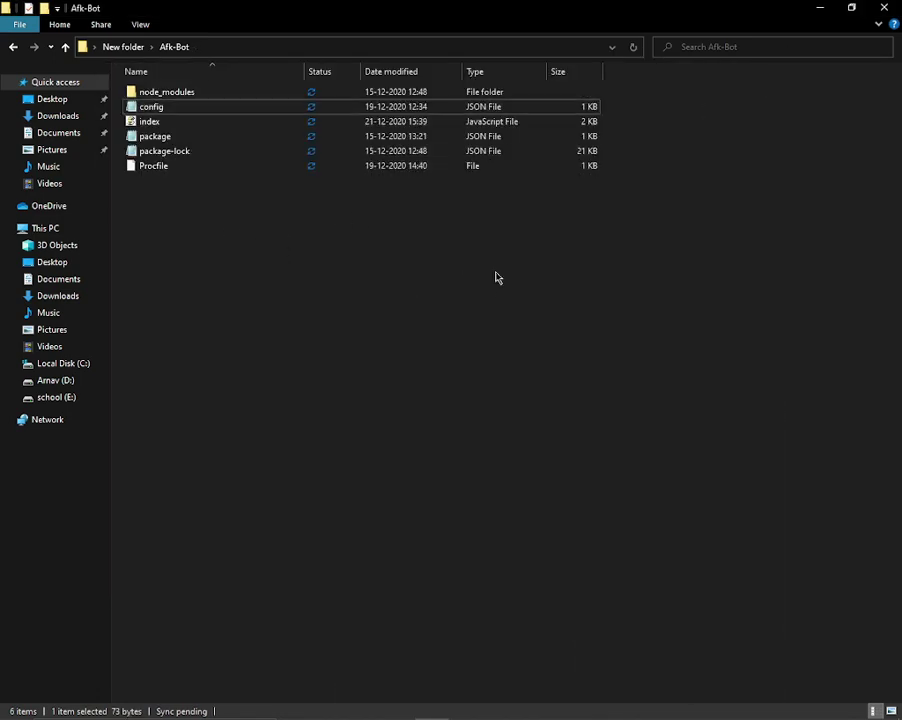
left_click(289, 231)
Open config in full-screen Notepad and copy the server address from the Aternos page.
double_click(168, 106)
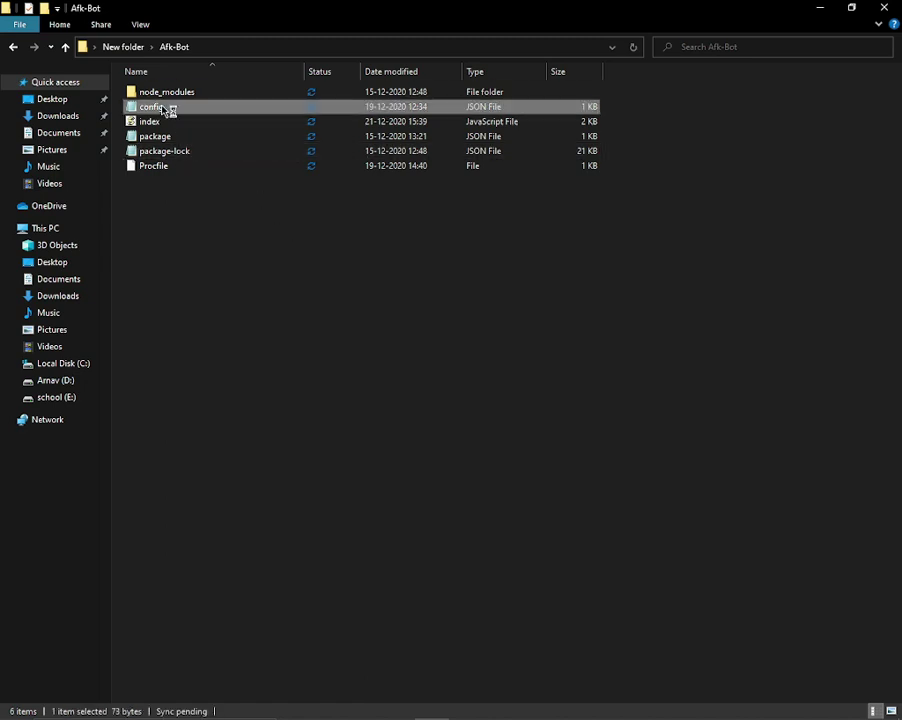
left_click(787, 175)
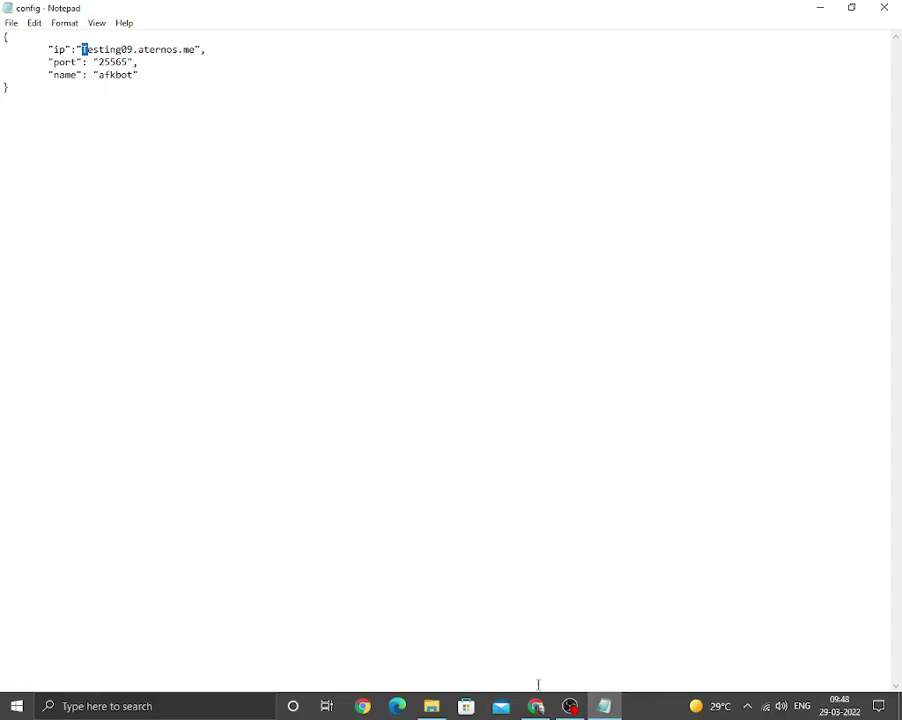
left_click(536, 706)
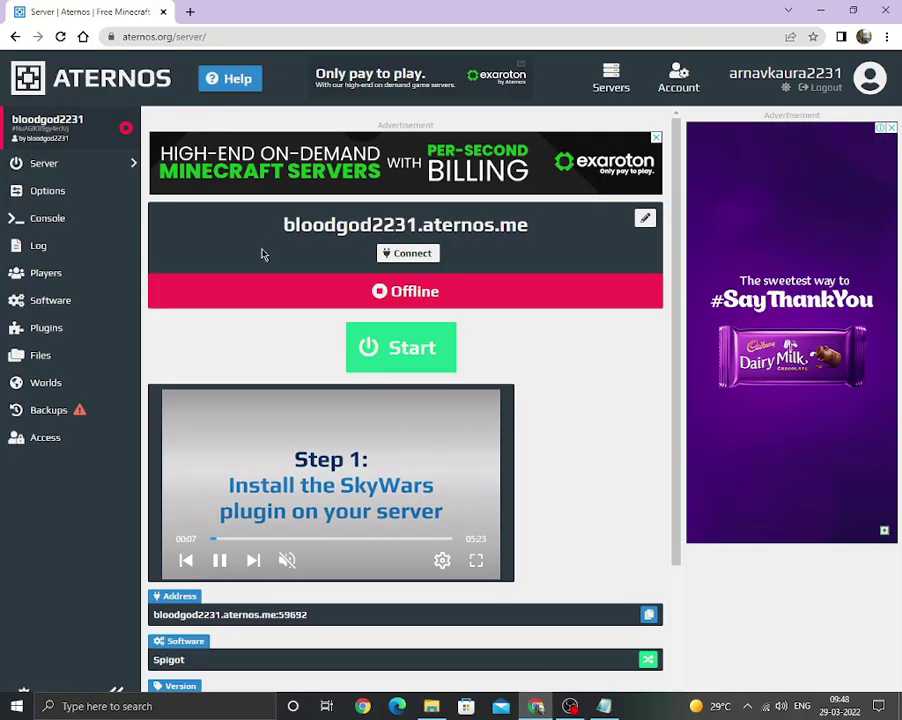
left_click_drag(284, 224, 521, 214)
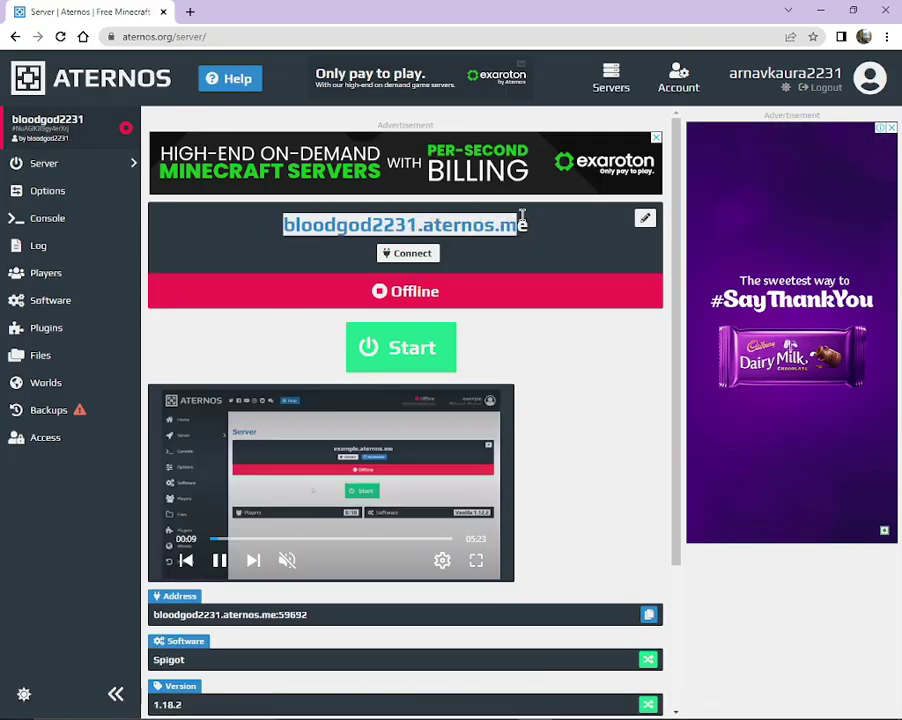
right_click(490, 224)
left_click(512, 234)
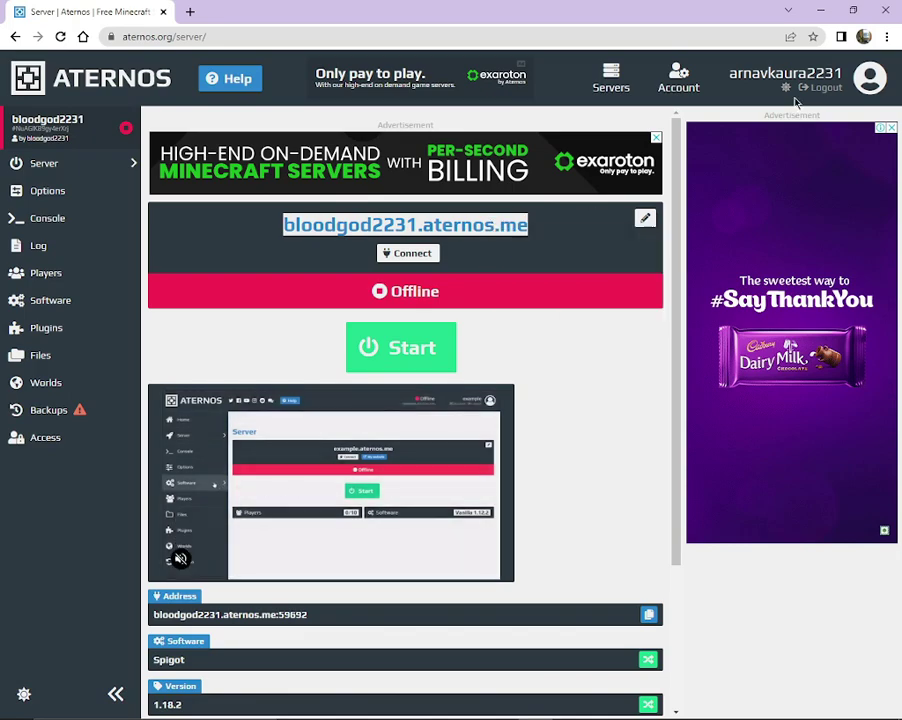
left_click(823, 11)
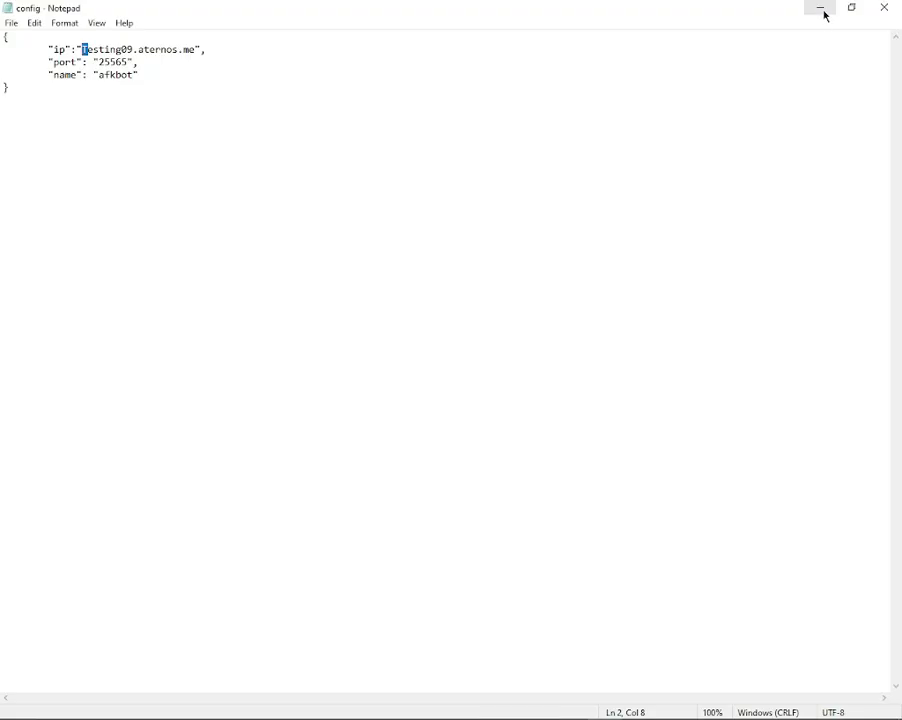
Replace the ip value Testing09.aternos.me with the copied address, then minimize Notepad.
key("Home")
key("shift+End")
left_click(99, 48)
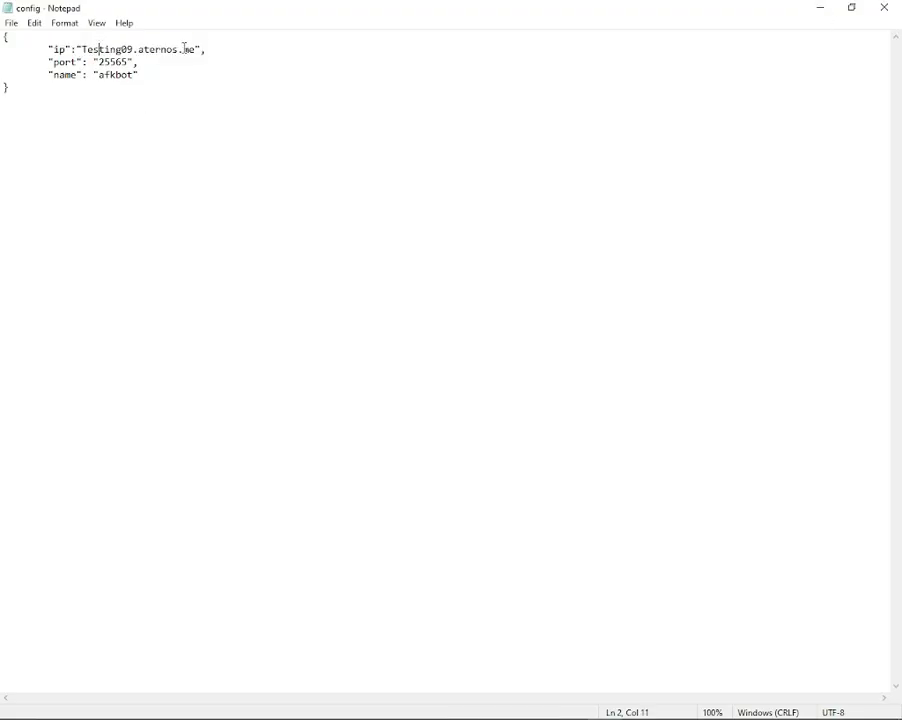
left_click_drag(165, 54, 84, 47)
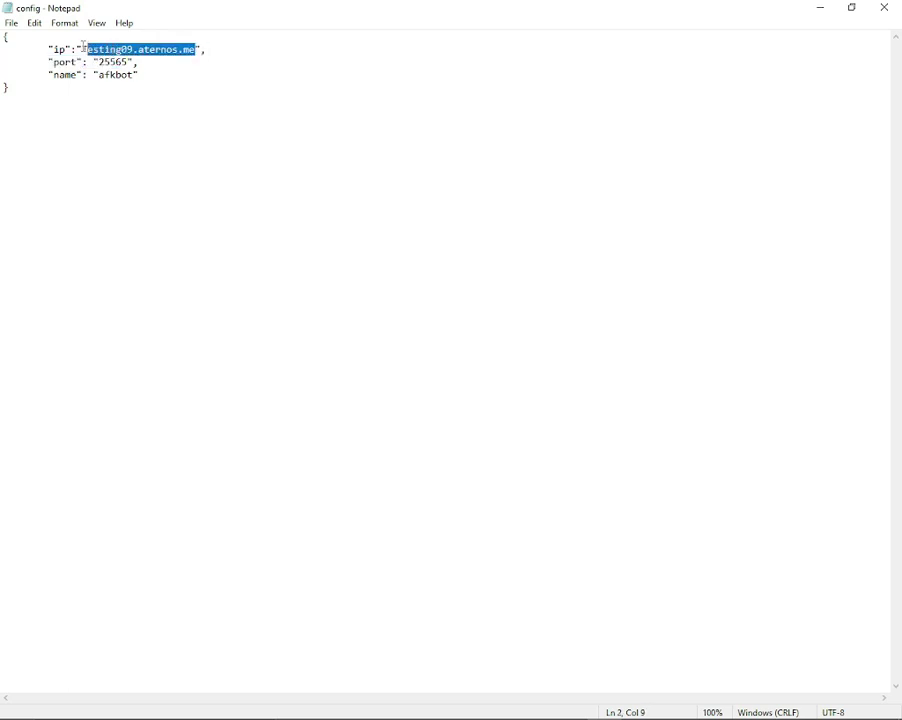
key("ctrl+v")
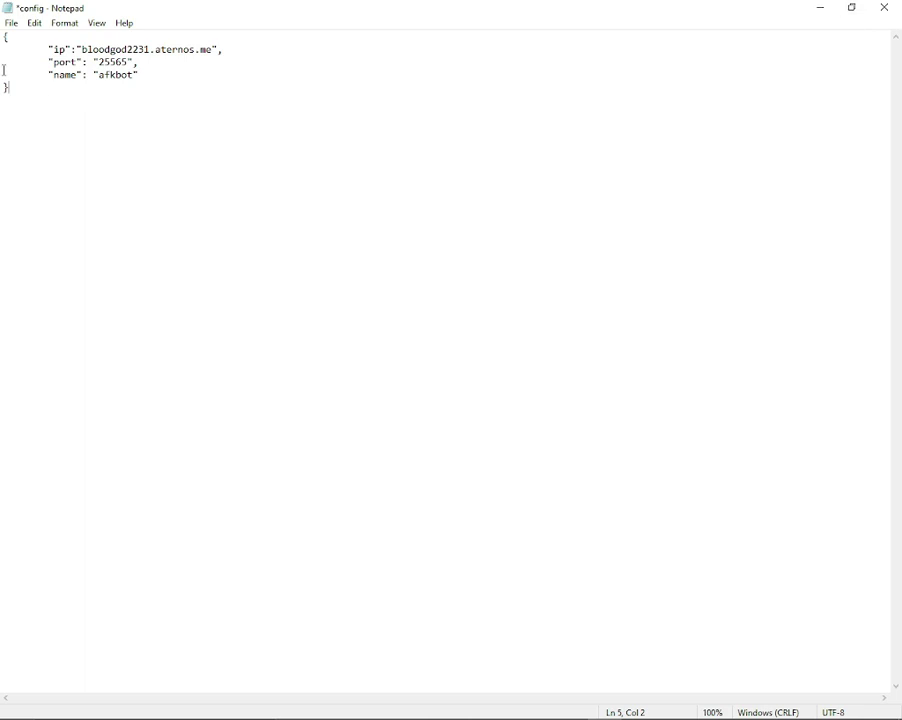
left_click(823, 12)
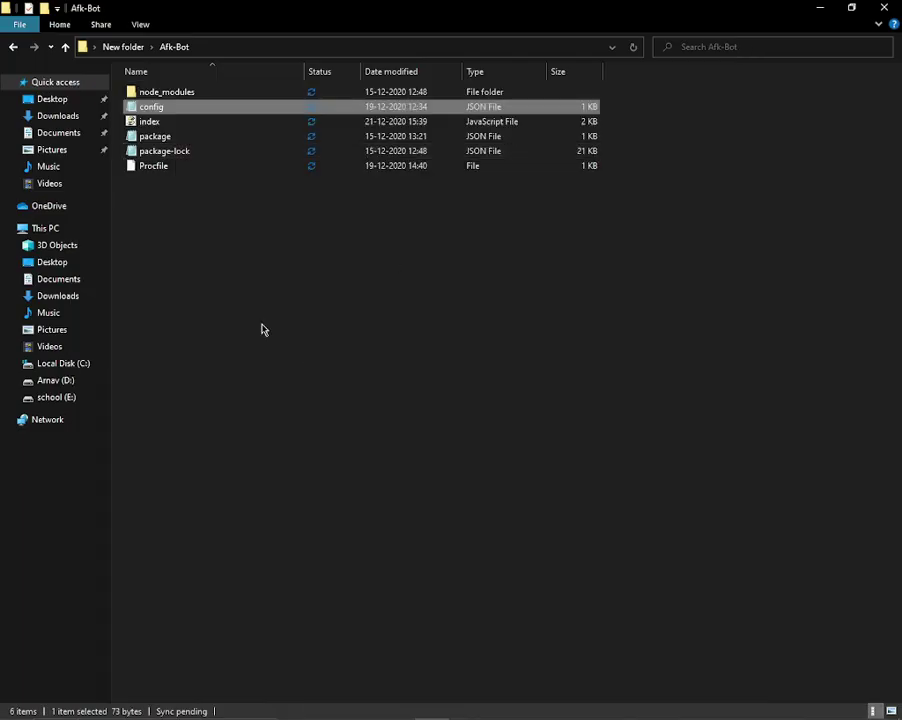
Close the Afk-Bot folder and copy port 59692 from the Aternos connection details.
left_click(858, 8)
left_click(689, 40)
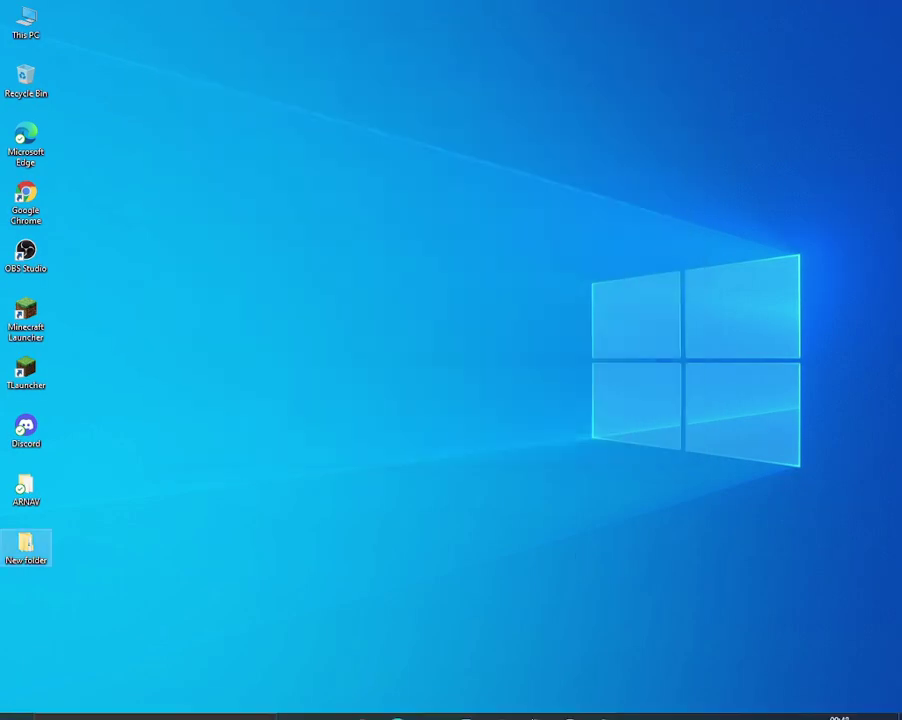
left_click(540, 706)
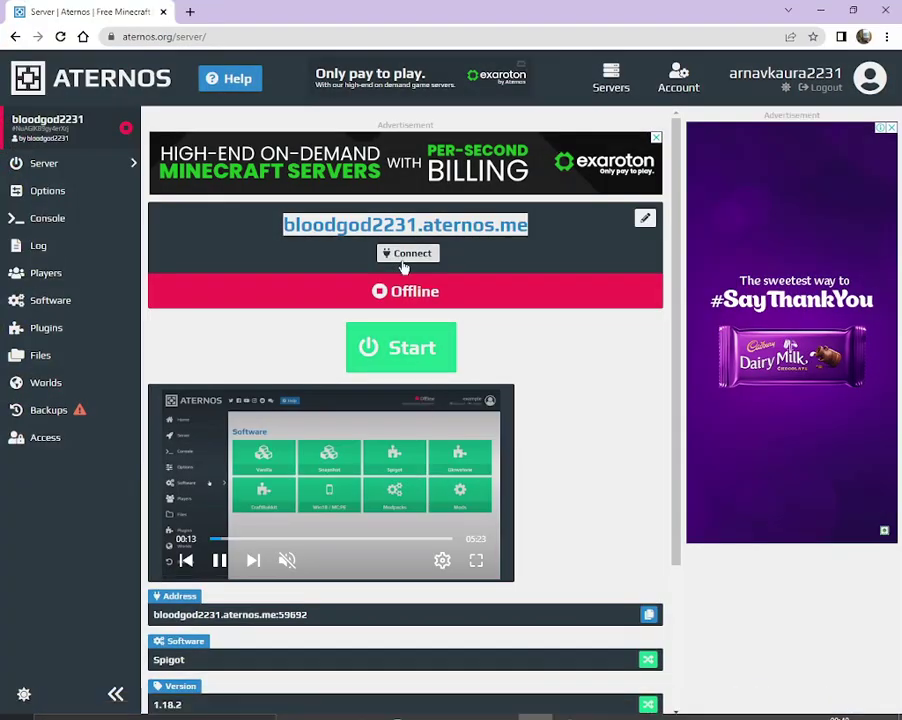
left_click(402, 258)
double_click(403, 194)
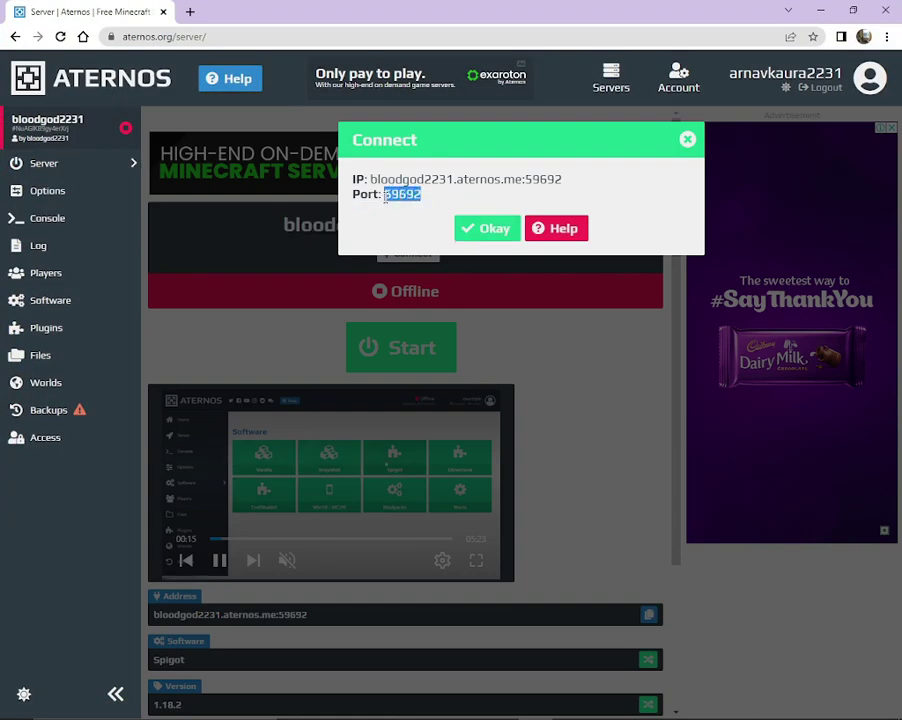
right_click(401, 196)
left_click(426, 204)
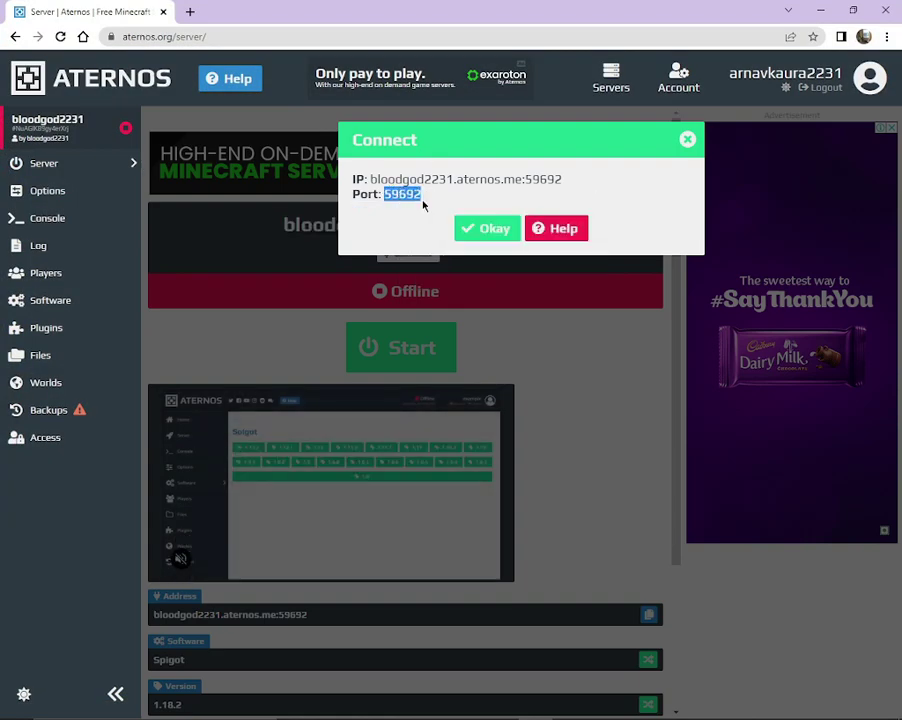
Close the mail app and return to config so its port reads 59692 instead of 25565.
left_click(820, 10)
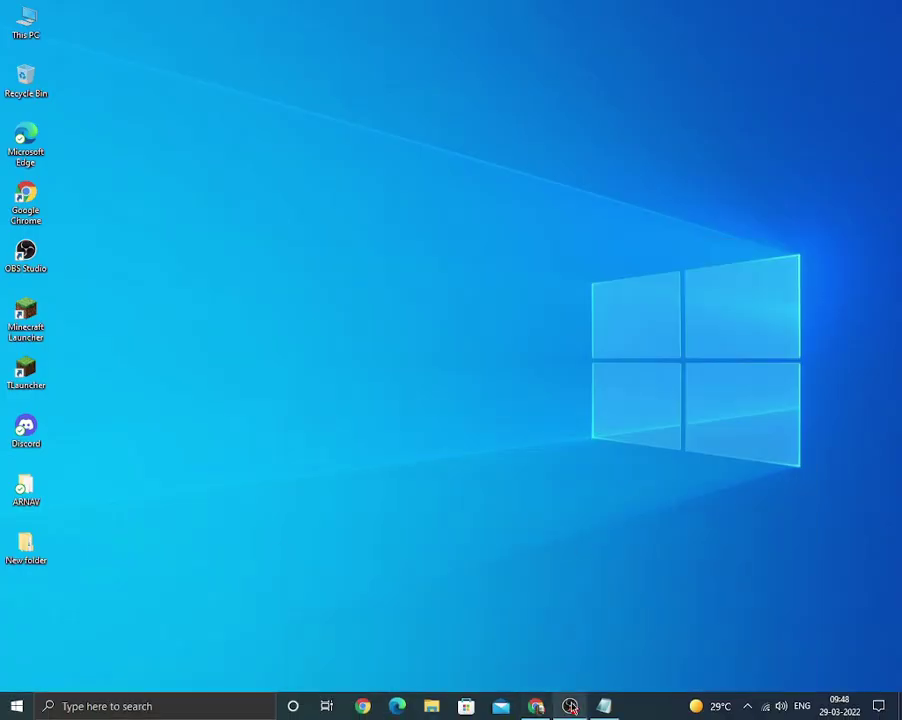
left_click(503, 706)
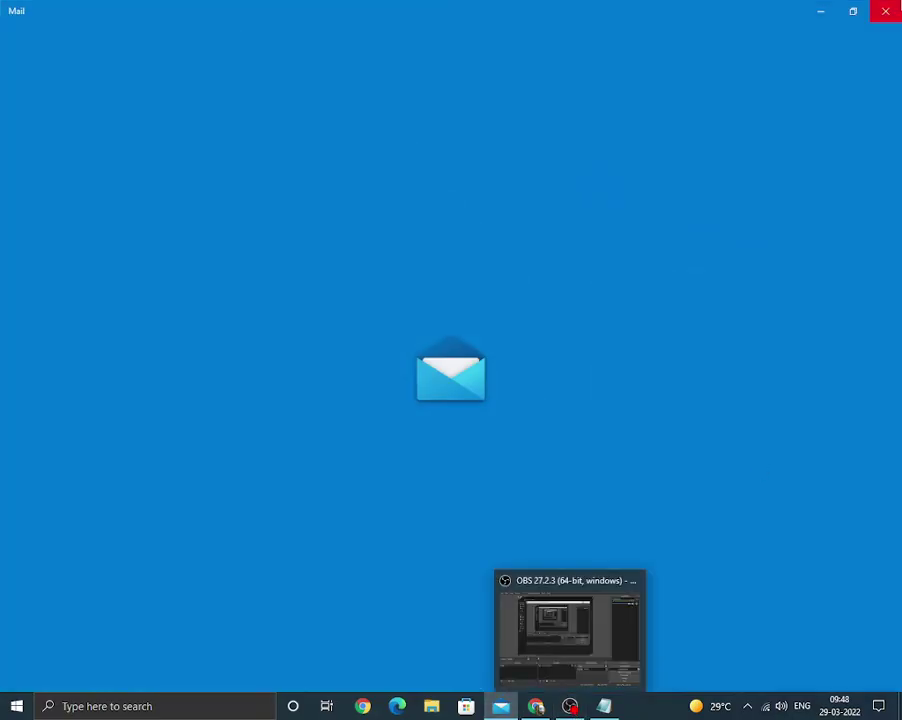
left_click(878, 8)
left_click(604, 706)
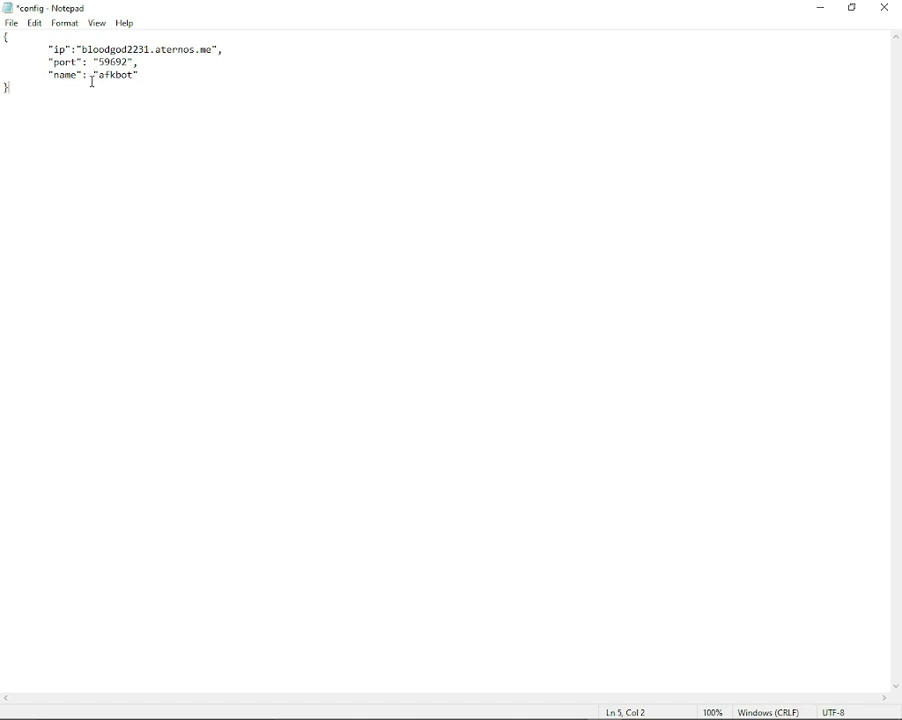
right_click(490, 231)
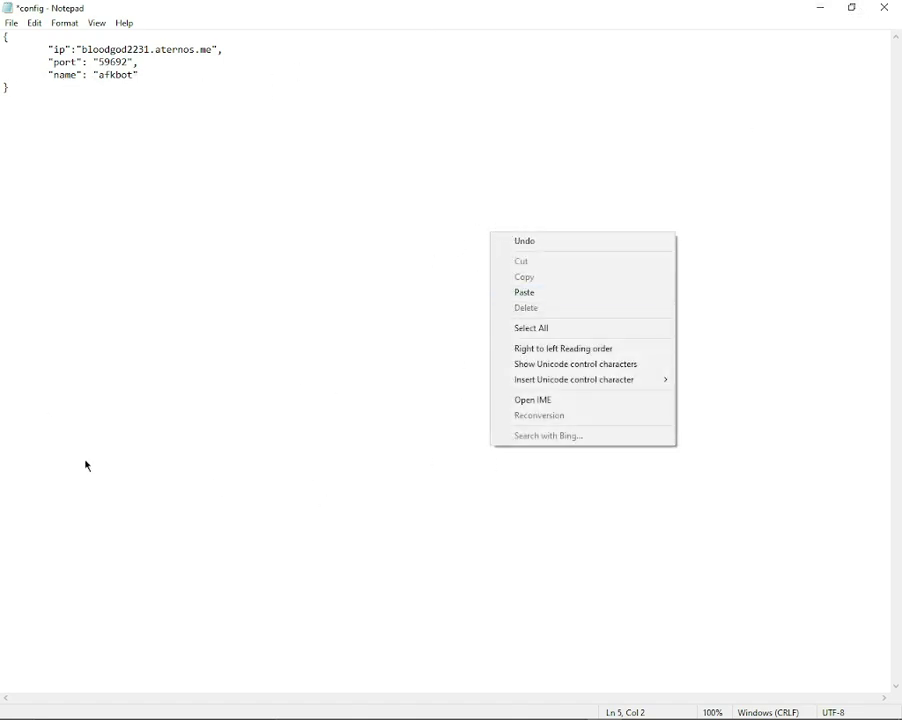
left_click(177, 427)
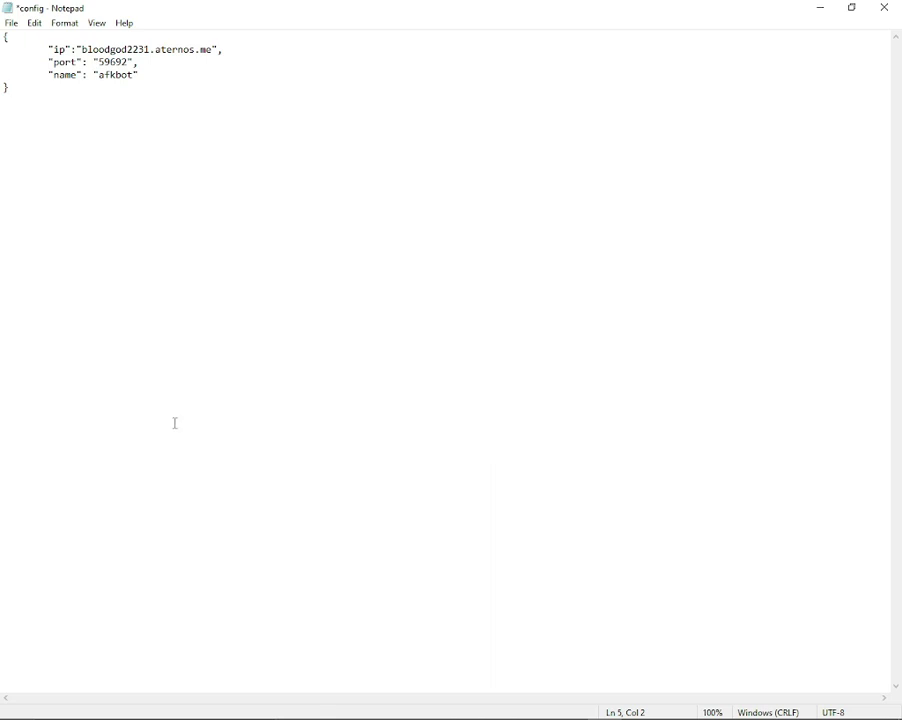
Close Notepad, refresh the desktop twice, and return to the Aternos page.
left_click(884, 8)
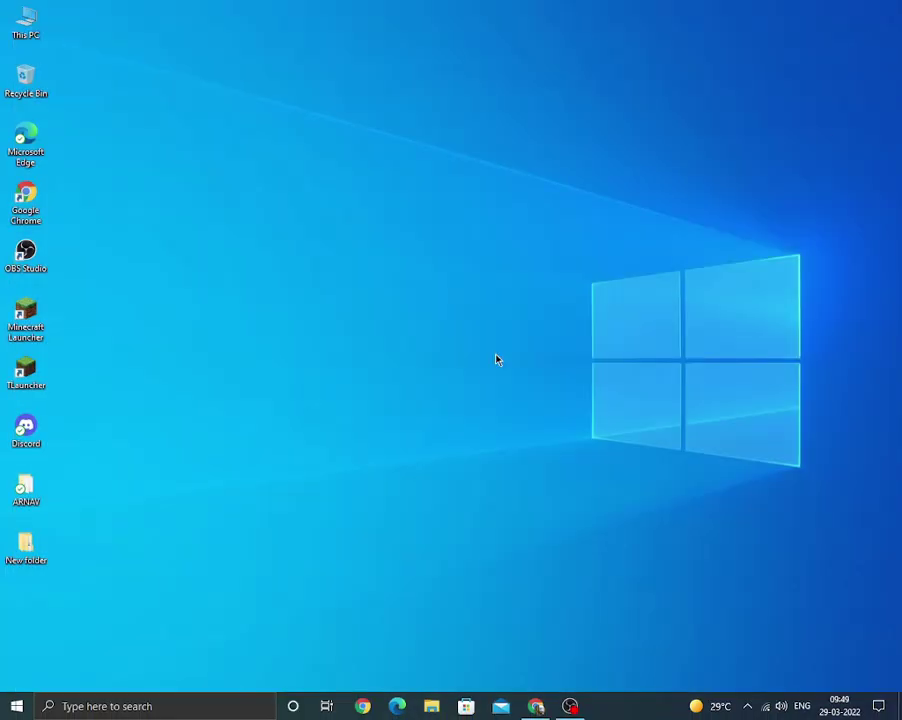
right_click(308, 368)
left_click(364, 411)
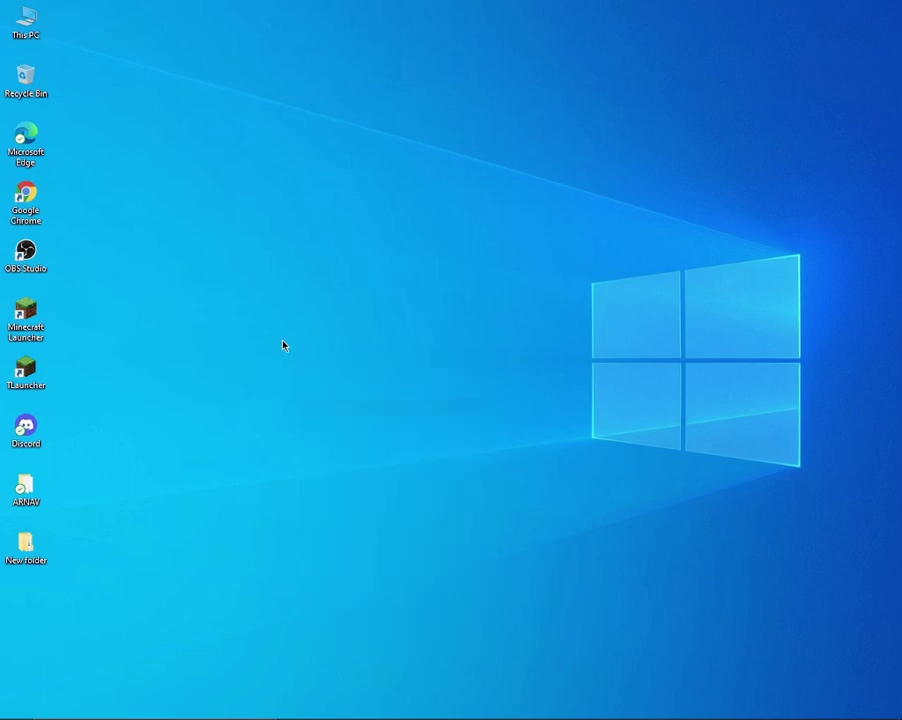
right_click(284, 344)
left_click(308, 381)
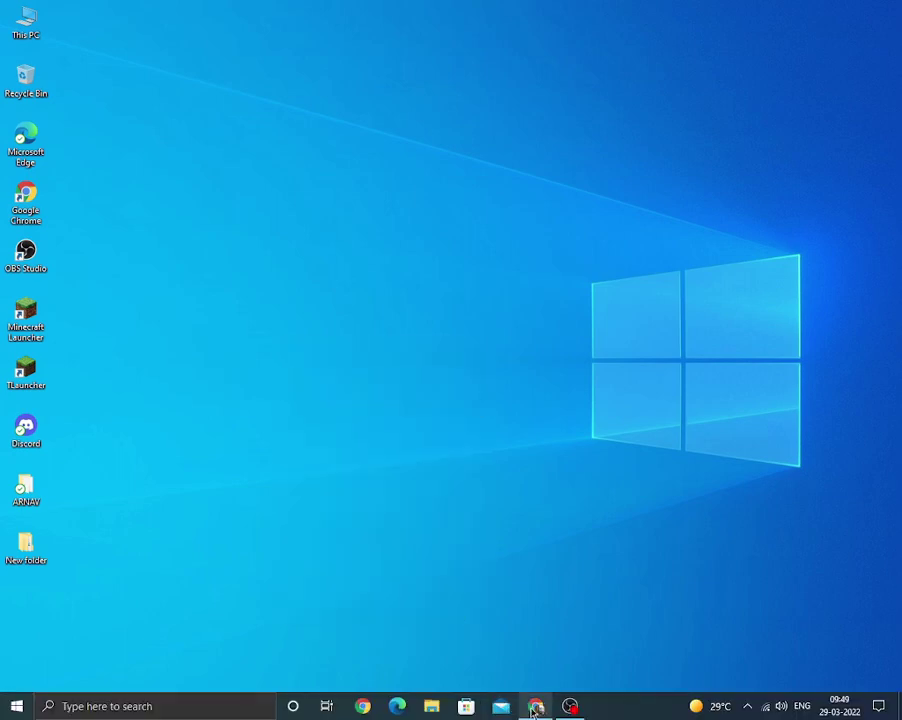
left_click(534, 708)
left_click(487, 229)
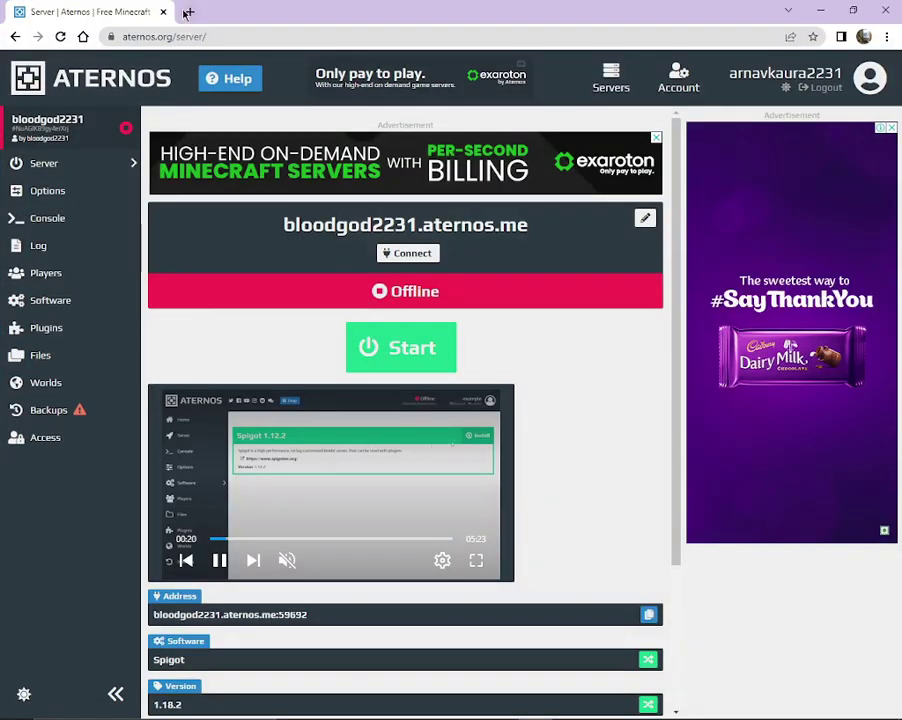
Search 'github' in a new tab and open the GitHub home page result.
left_click(187, 12)
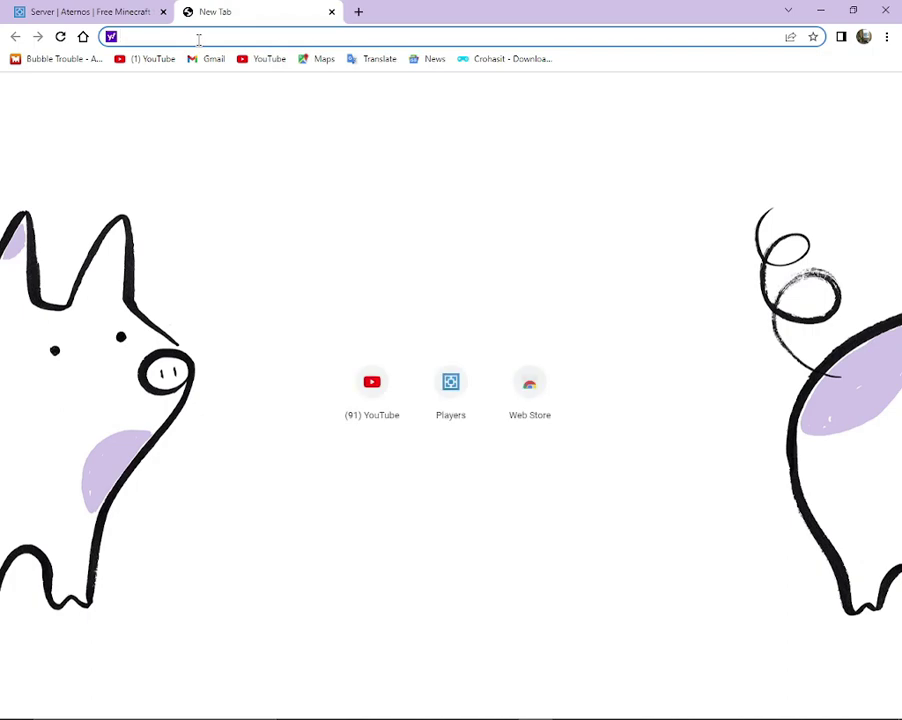
type("github")
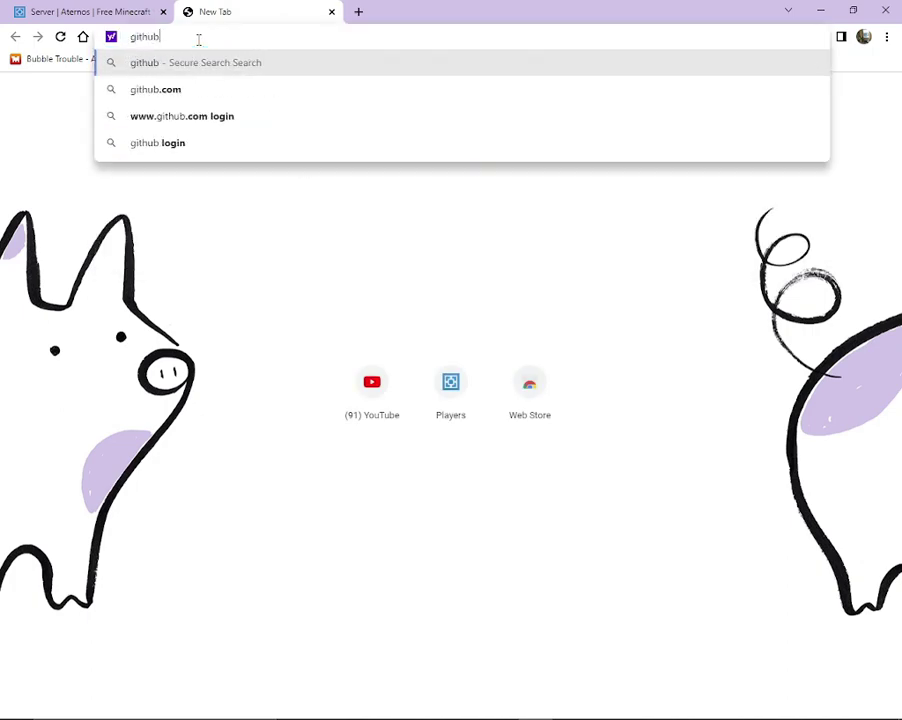
key("Return")
right_click(70, 257)
left_click(2, 197)
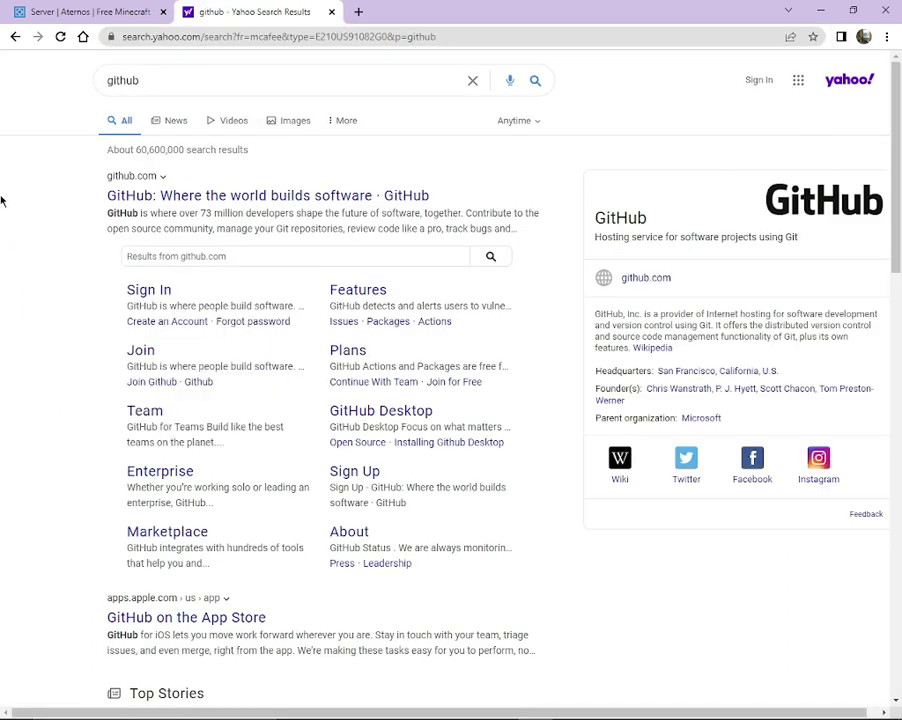
left_click(157, 195)
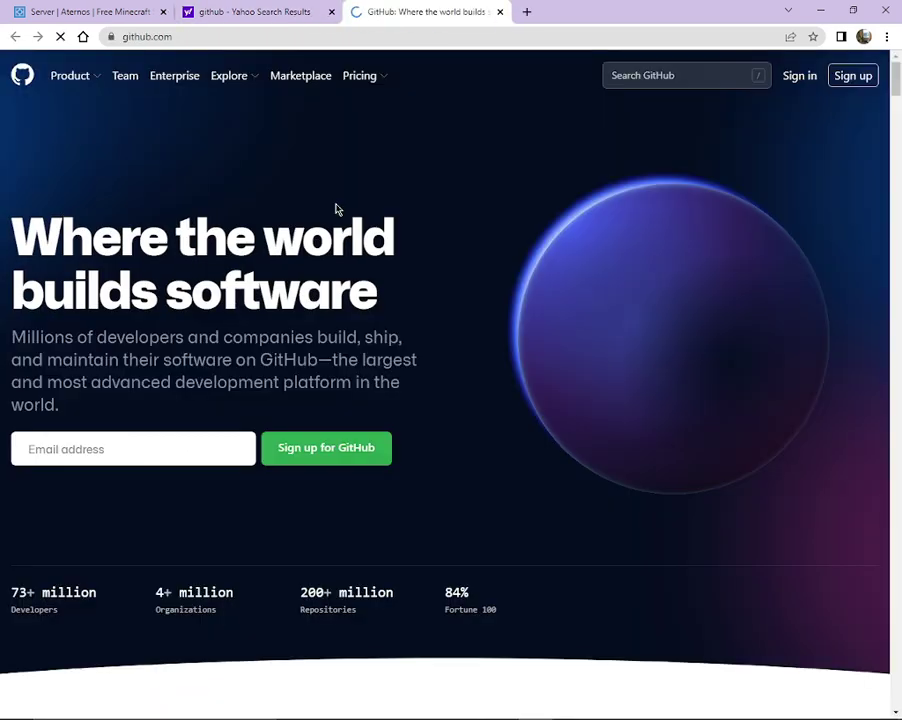
Start typing the account e-mail into GitHub's sign-up e-mail field, fixing typos.
left_click(160, 452)
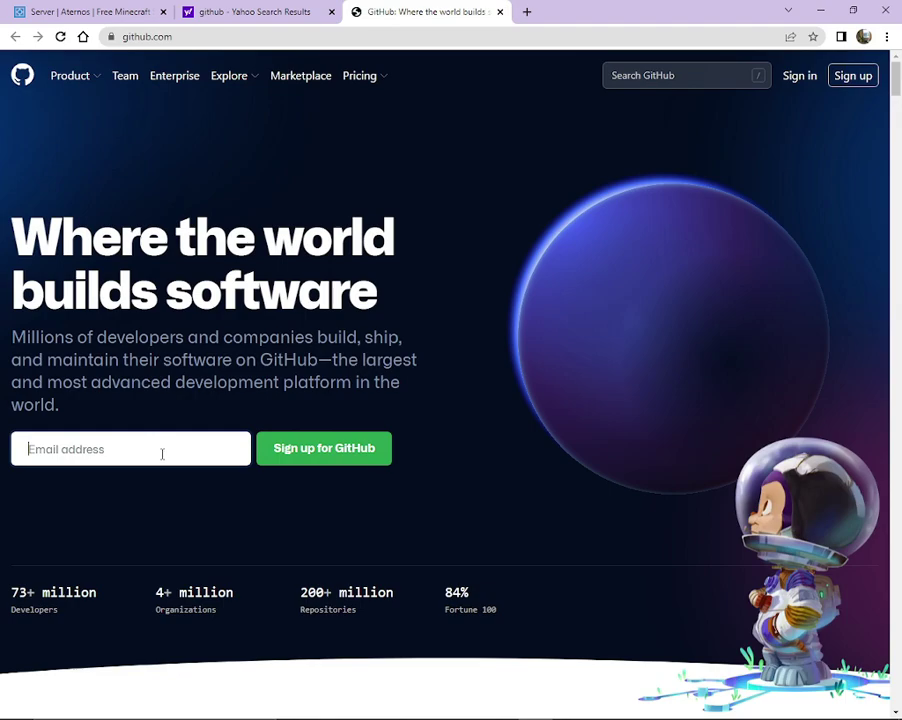
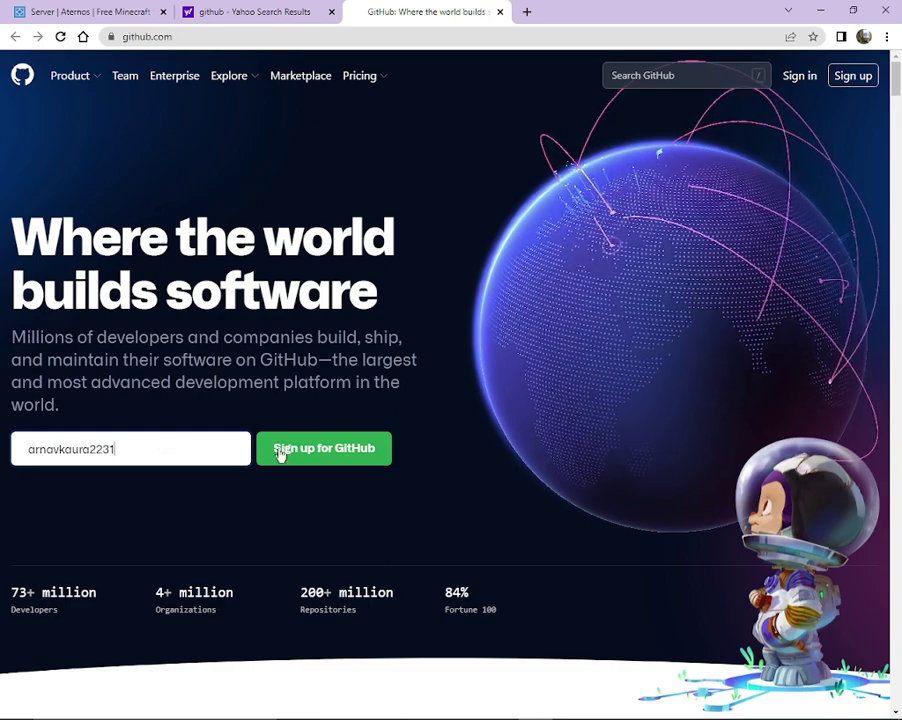
left_click(279, 452)
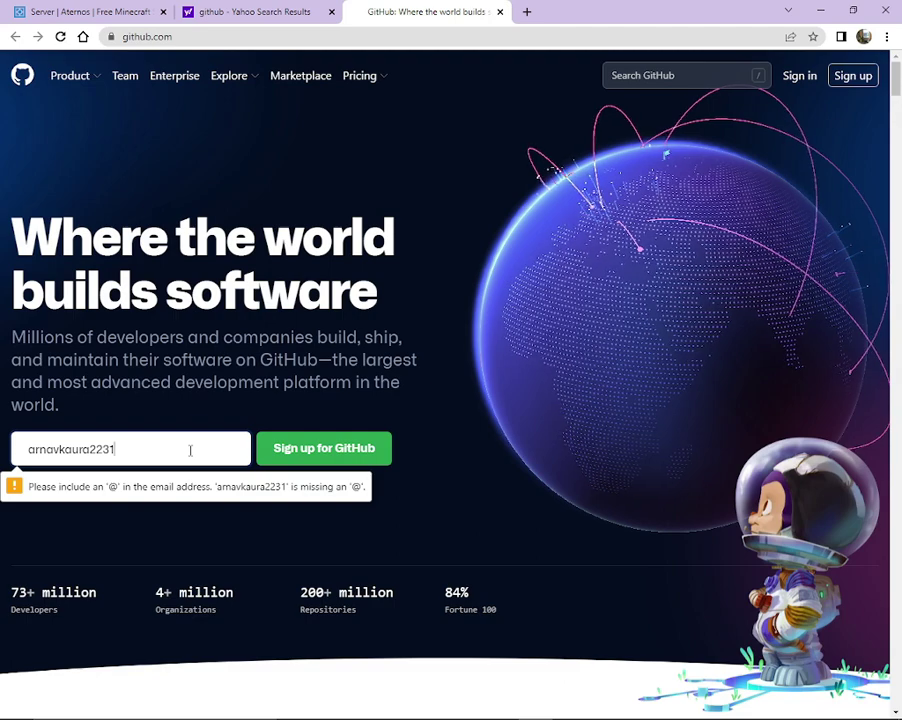
Complete the e-mail's domain, submit it, and bring back the signed-in dashboard.
type("@gmail")
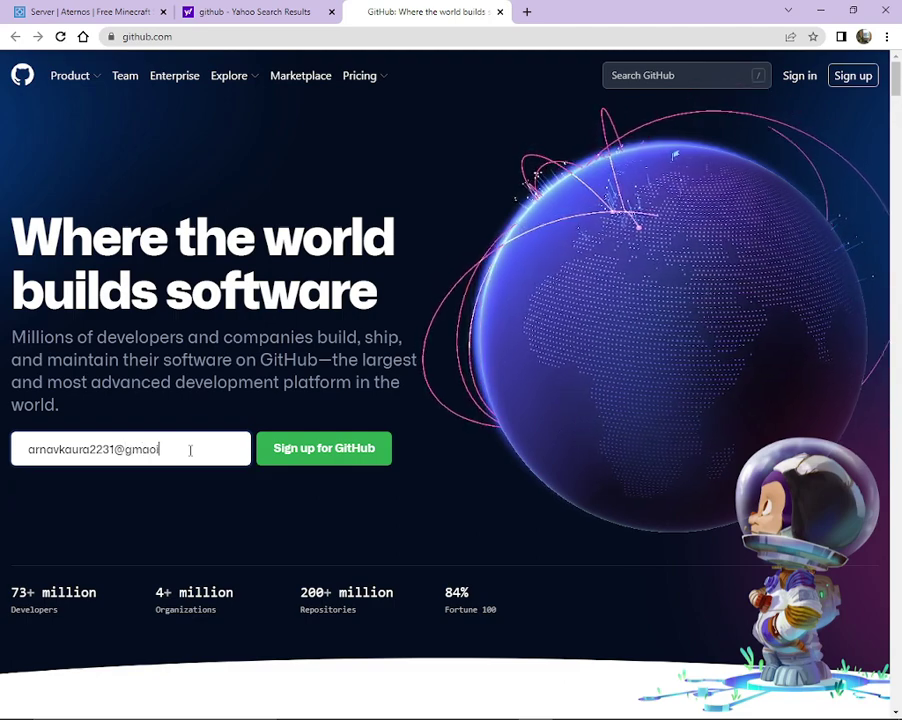
key("BackSpace")
key("BackSpace")
type("il")
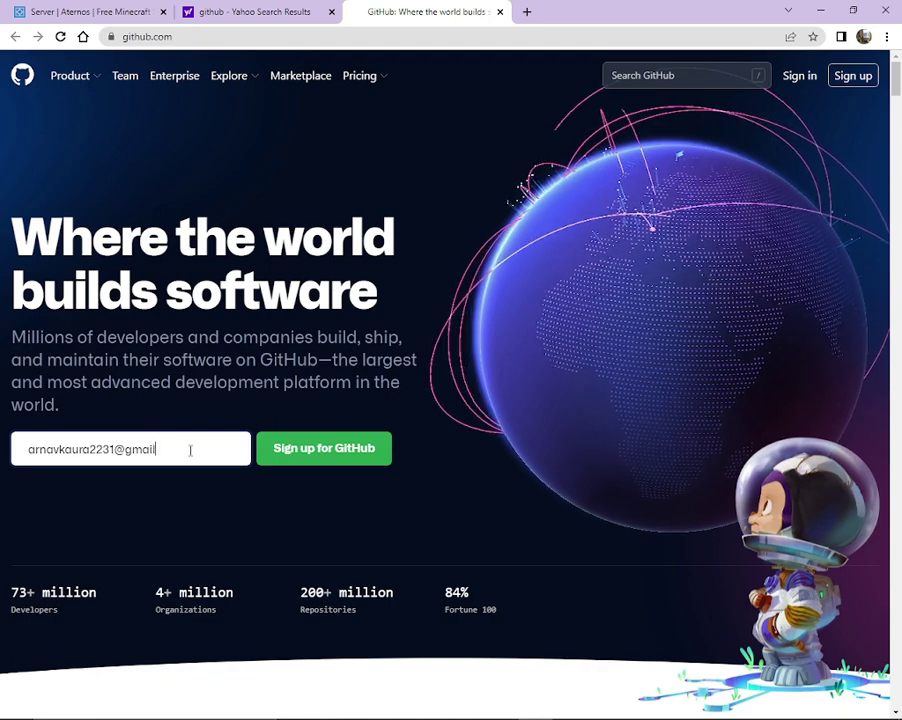
type(".co")
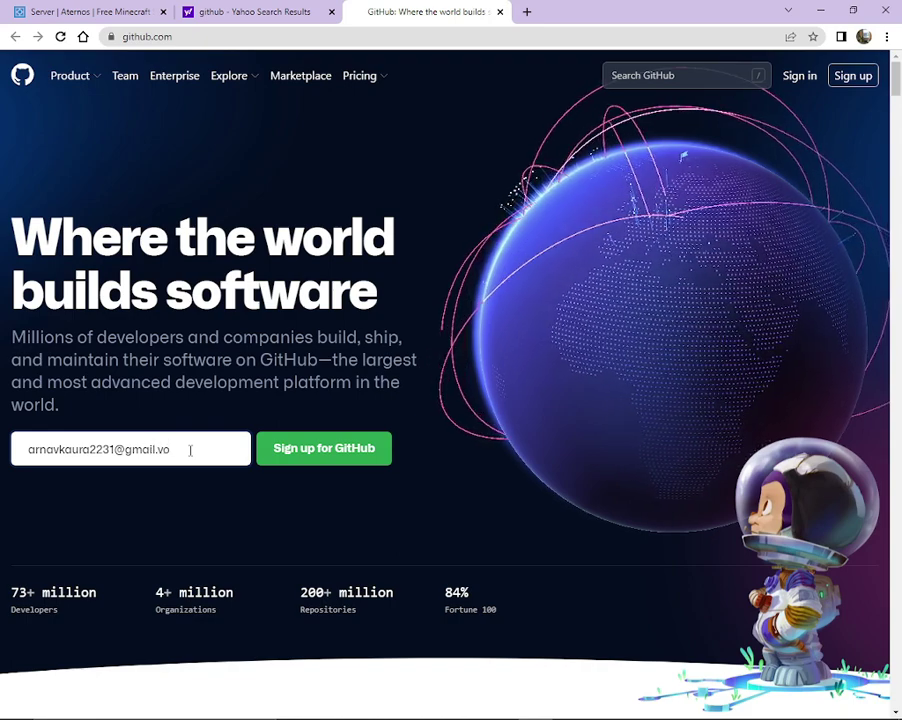
key("BackSpace")
key("BackSpace")
key("BackSpace")
type(".com")
key("Return")
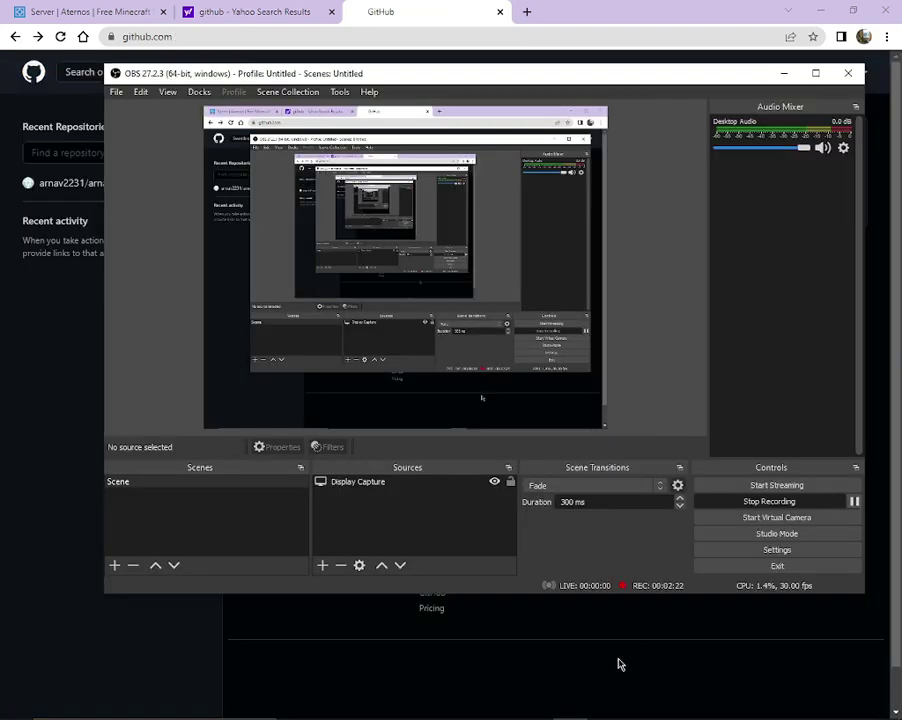
left_click(591, 618)
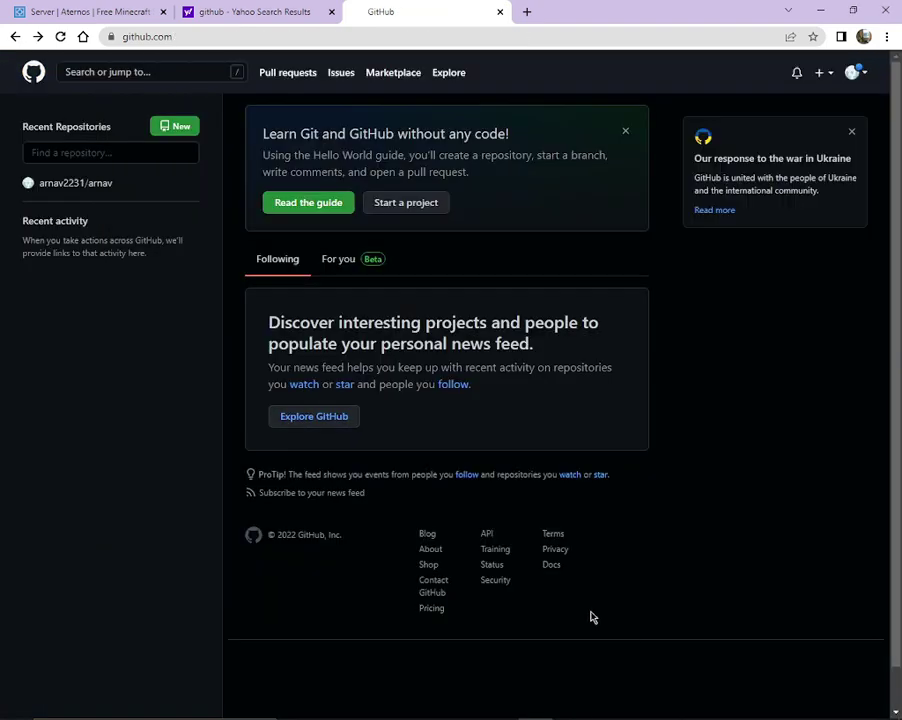
Start a project named afk_bot, keep it Public, and create the repository.
left_click(427, 203)
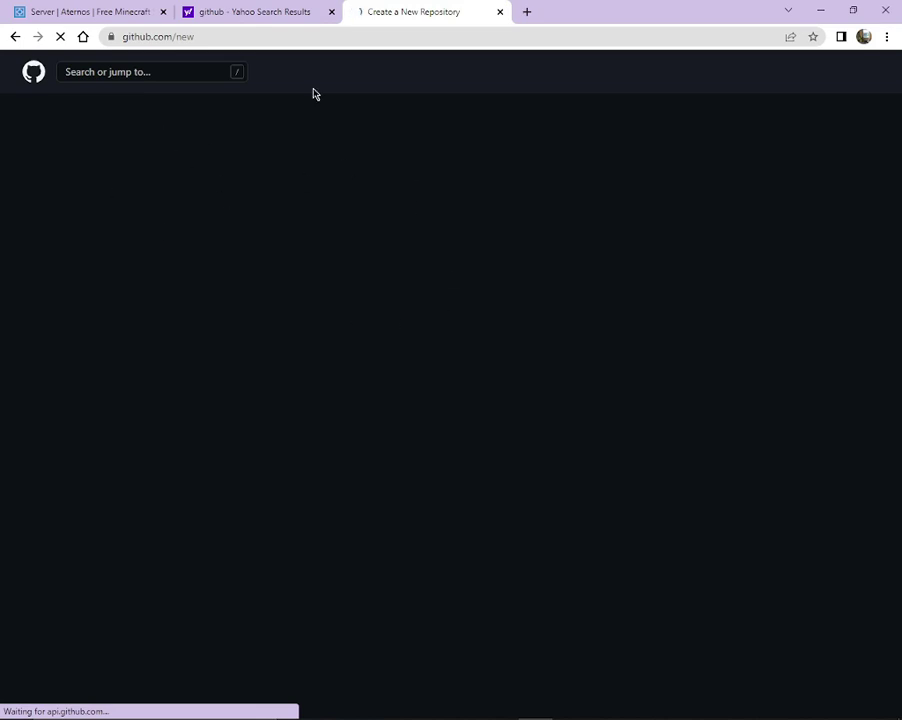
left_click(395, 254)
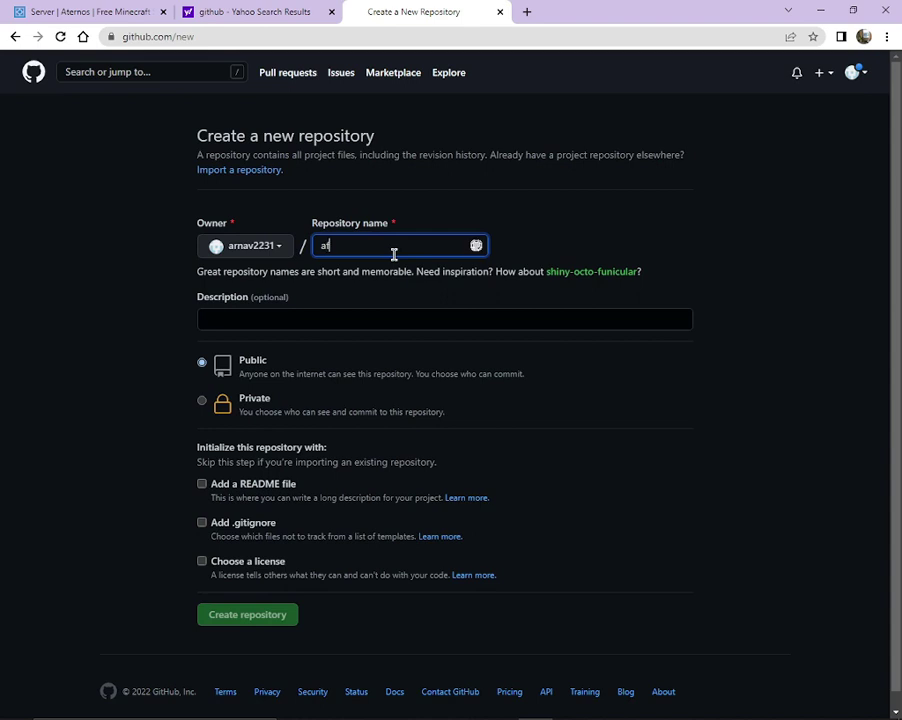
type("afk_")
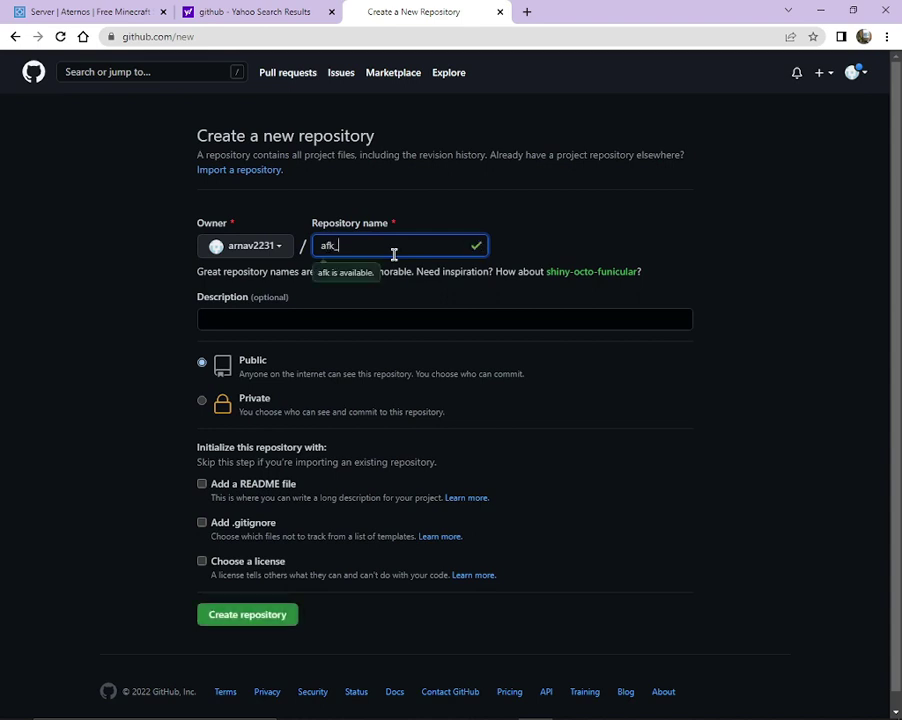
type("bot")
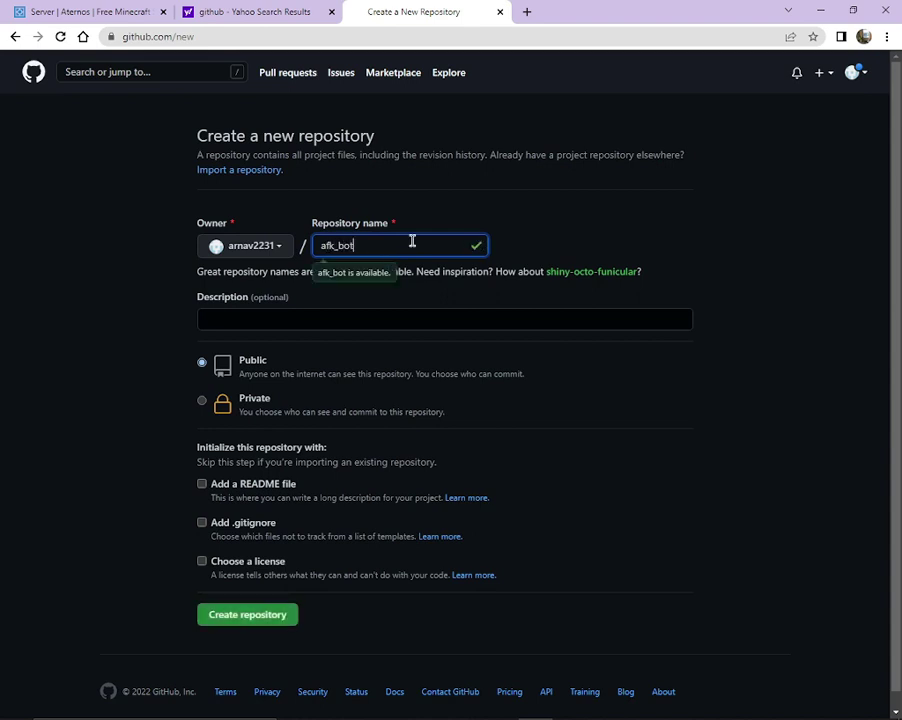
left_click(244, 365)
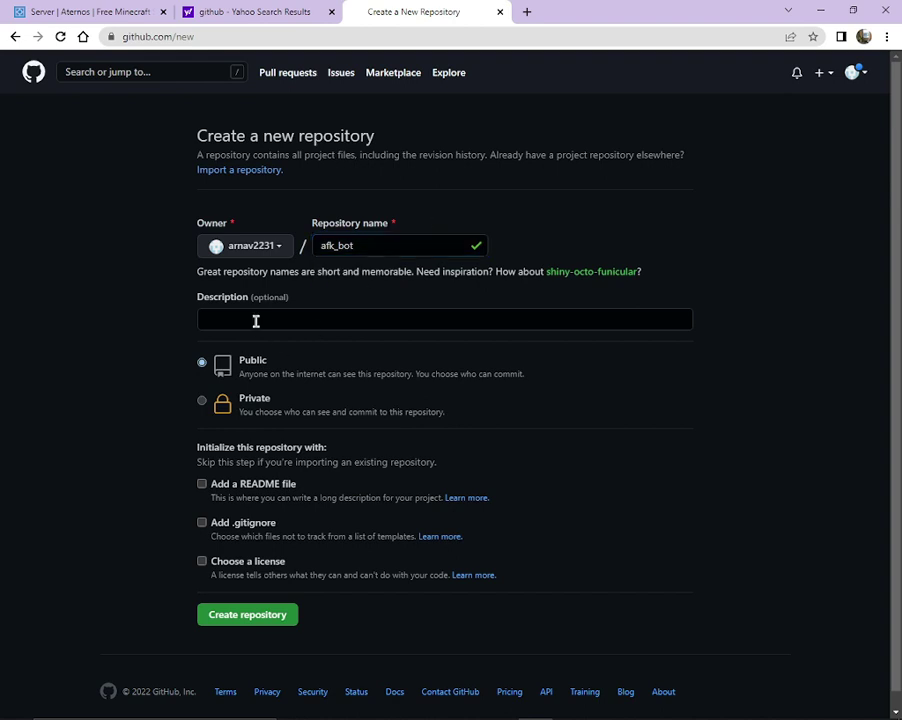
left_click(251, 620)
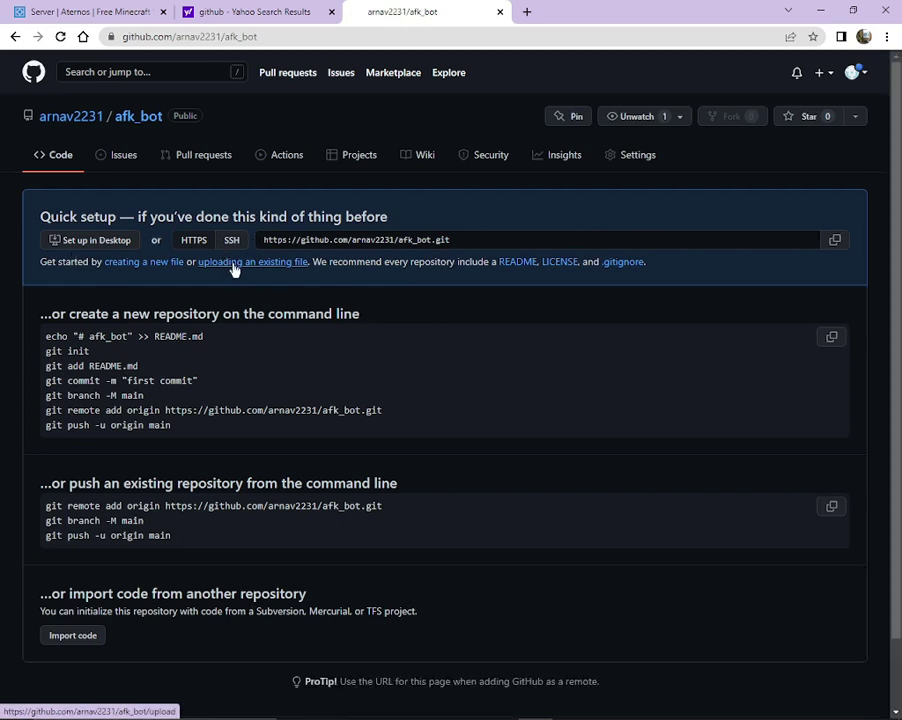
Open the 'uploading an existing file' page and minimize the OBS recorder covering it.
left_click(233, 263)
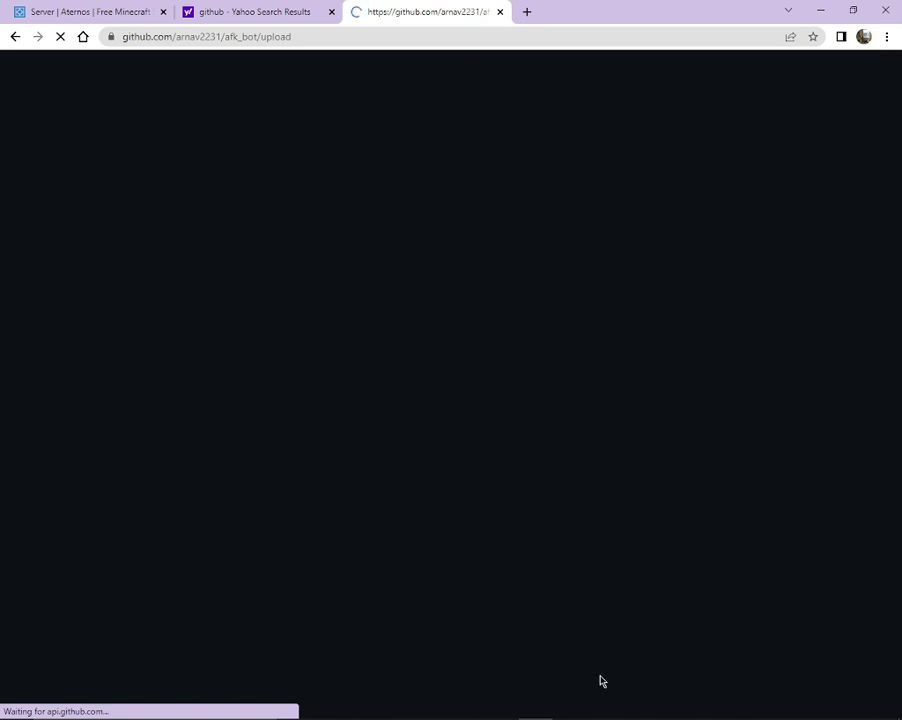
left_click(572, 706)
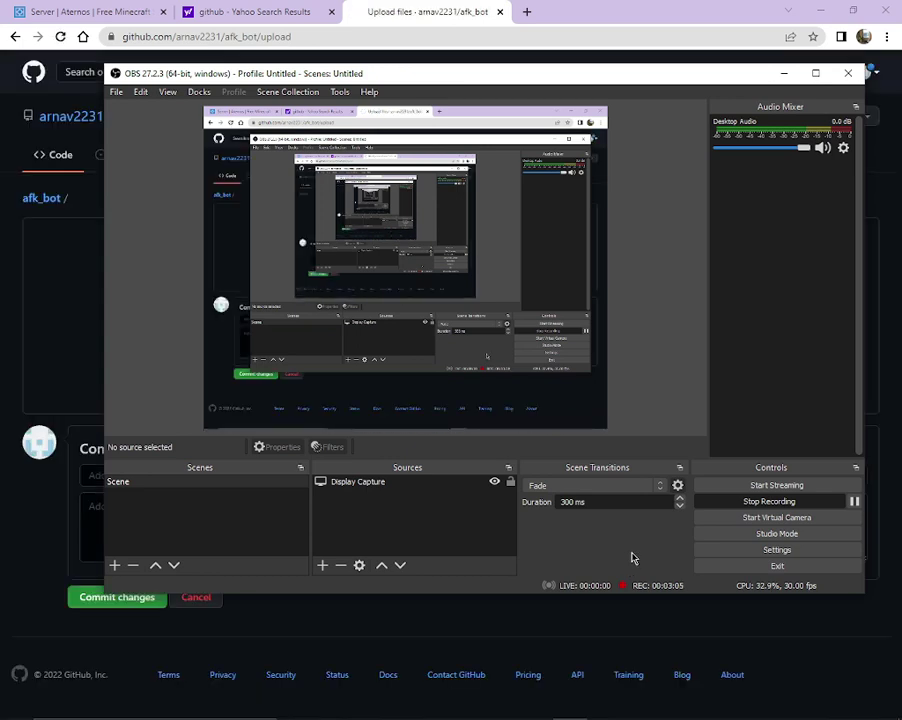
left_click(784, 73)
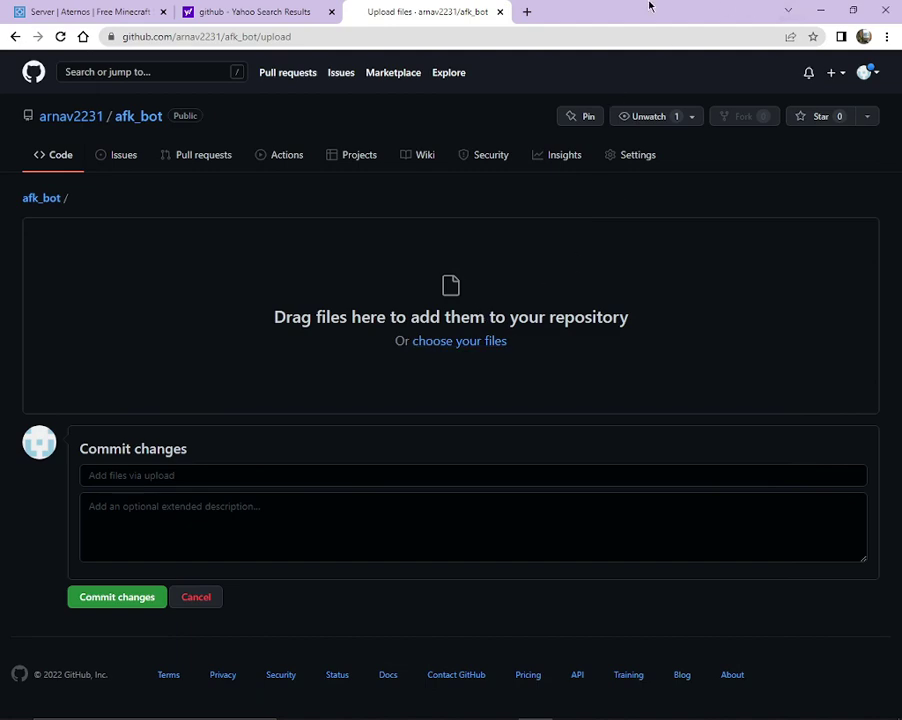
Restore down Chrome, open Desktop > New folder > Afk-Bot, select its files, then re-maximize.
left_click_drag(649, 6, 678, 56)
left_click(27, 547)
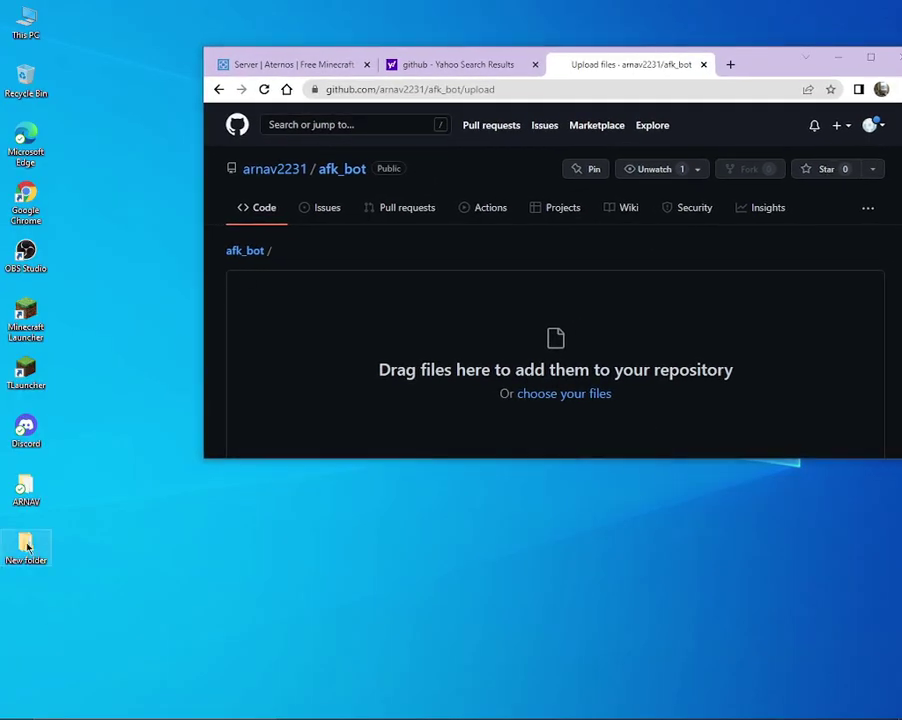
double_click(27, 547)
double_click(330, 126)
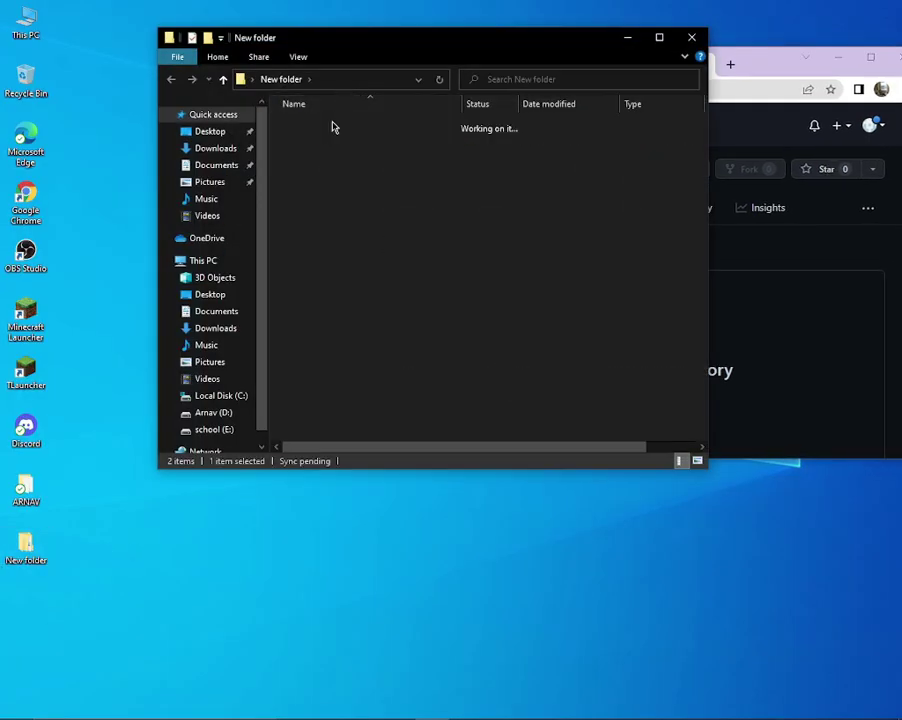
left_click_drag(322, 254, 828, 350)
left_click(691, 37)
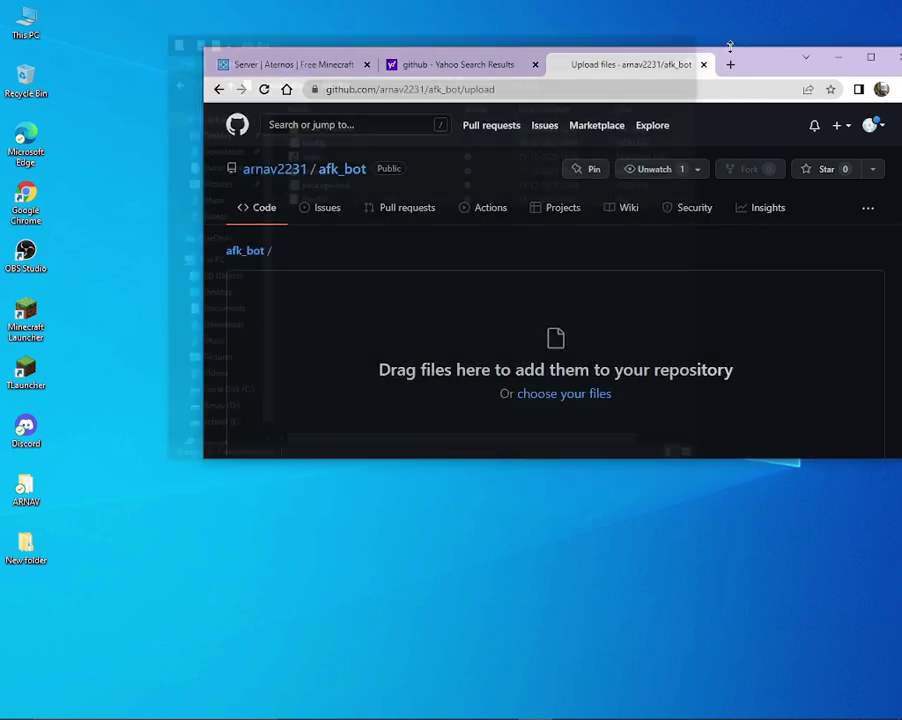
left_click(870, 60)
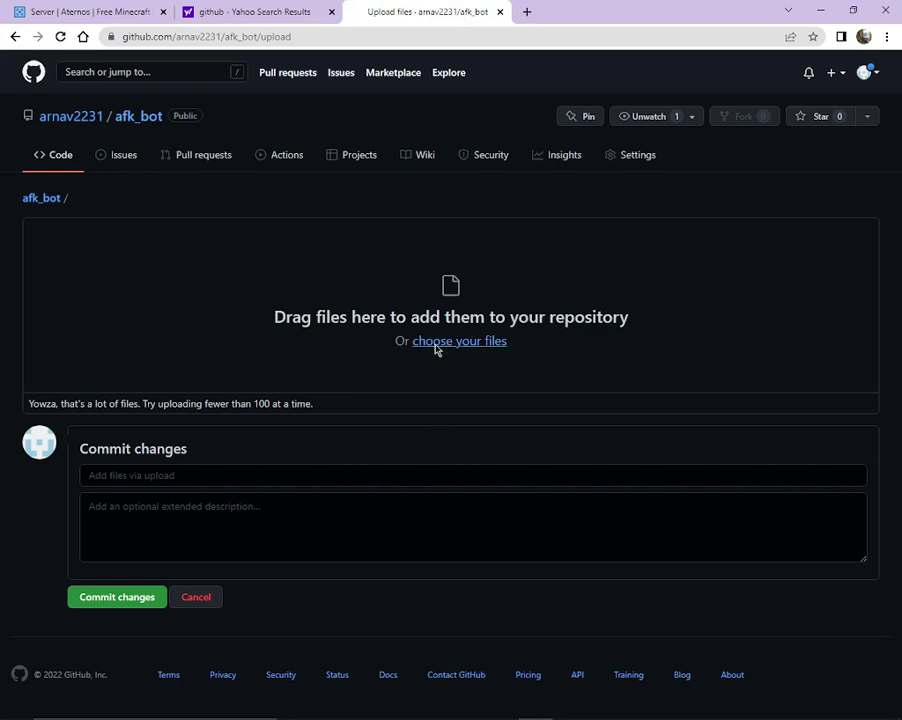
Drag all six Afk-Bot items onto the upload area, then open the file picker at Desktop.
left_click_drag(626, 31, 629, 38)
left_click(25, 541)
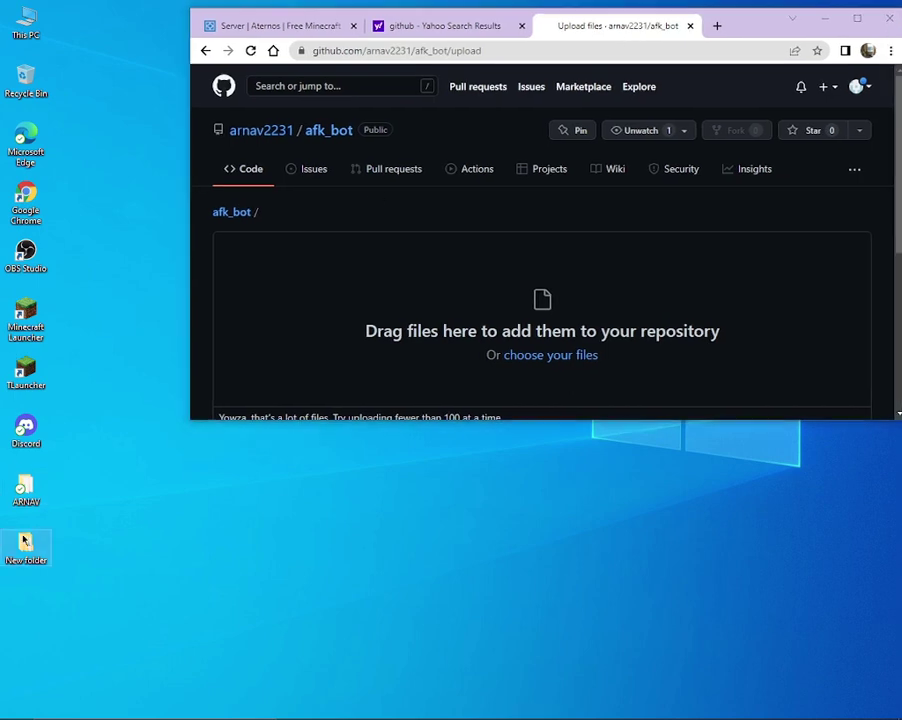
double_click(25, 541)
double_click(326, 127)
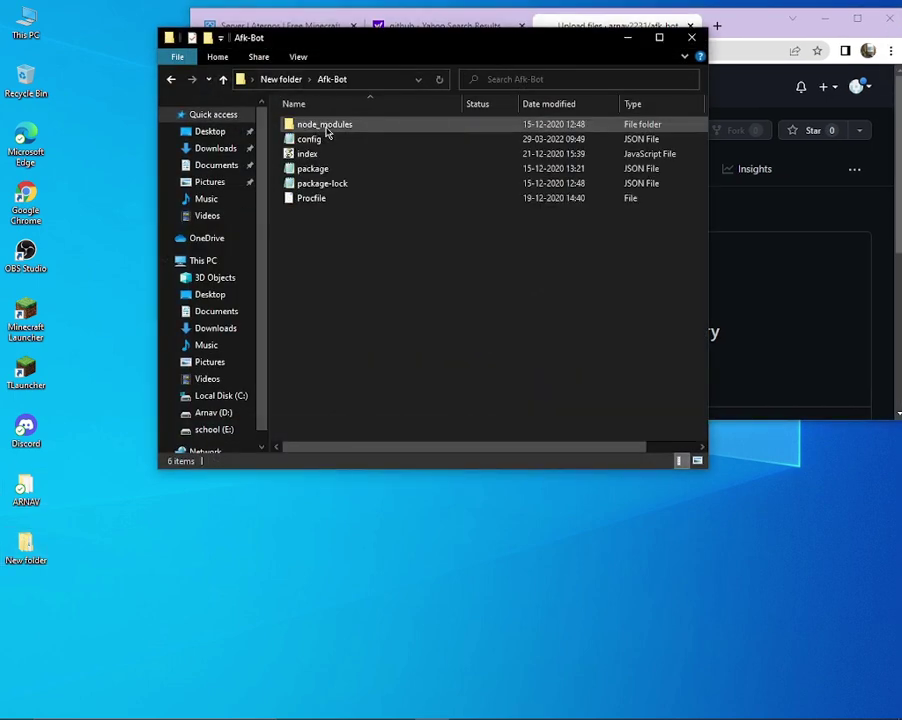
left_click(312, 198)
left_click(328, 166, "shift")
left_click(326, 122, "shift")
left_click_drag(326, 190, 737, 328)
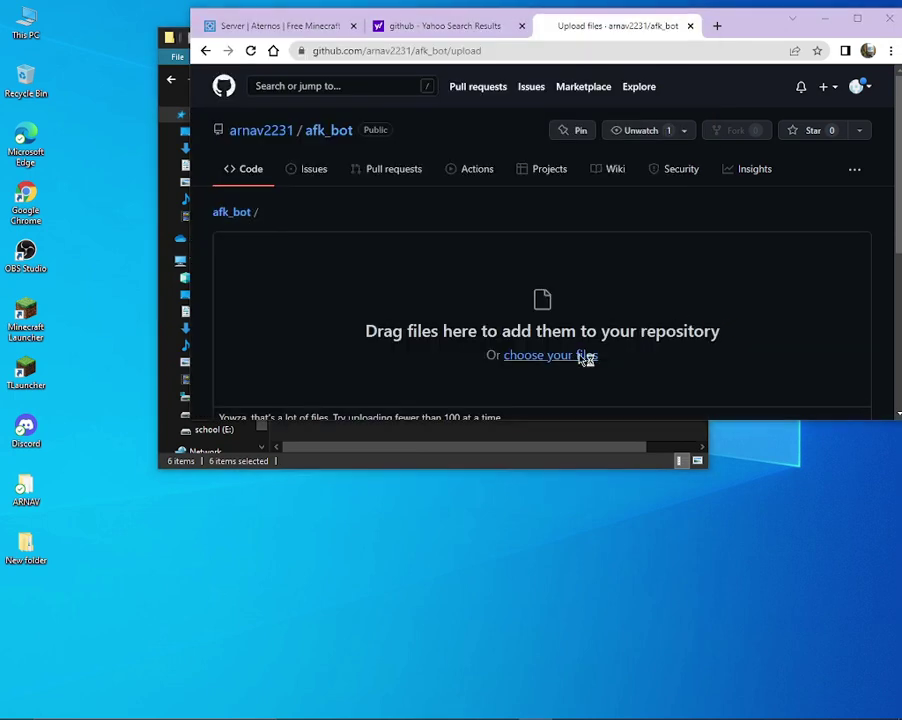
left_click(583, 357)
left_click(228, 117)
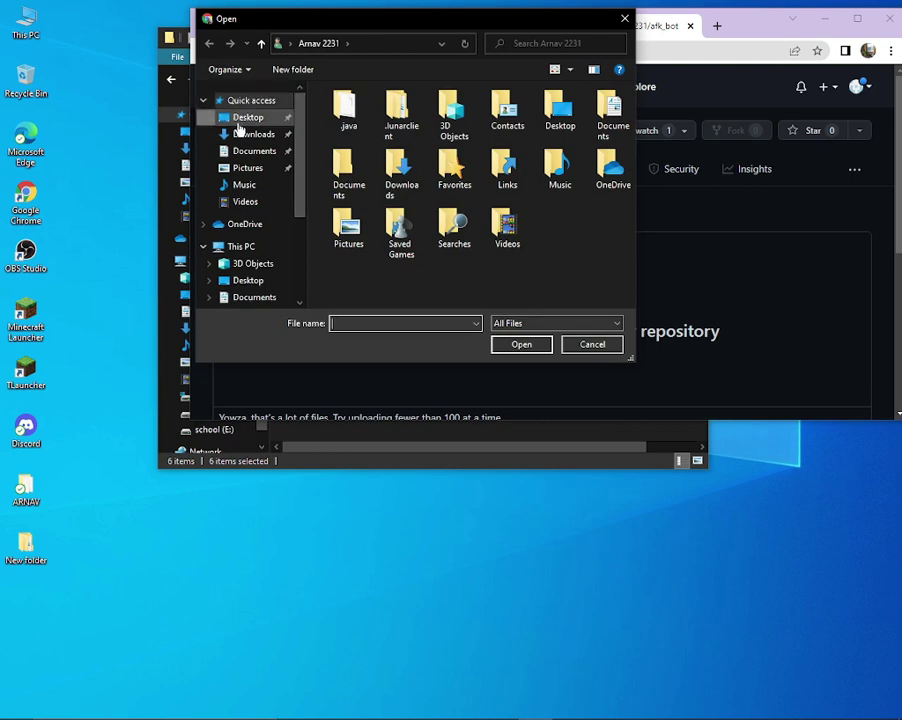
Browse the picker into New folder > Afk-Bot and look inside node_modules.
double_click(365, 125)
left_click(354, 124)
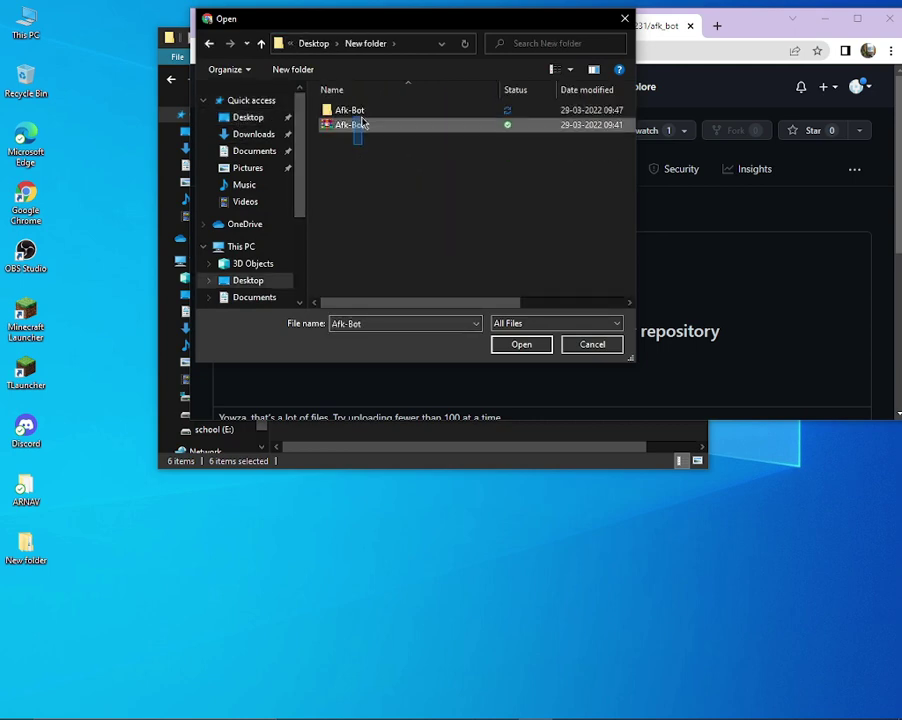
double_click(352, 110)
left_click_drag(360, 169, 362, 111)
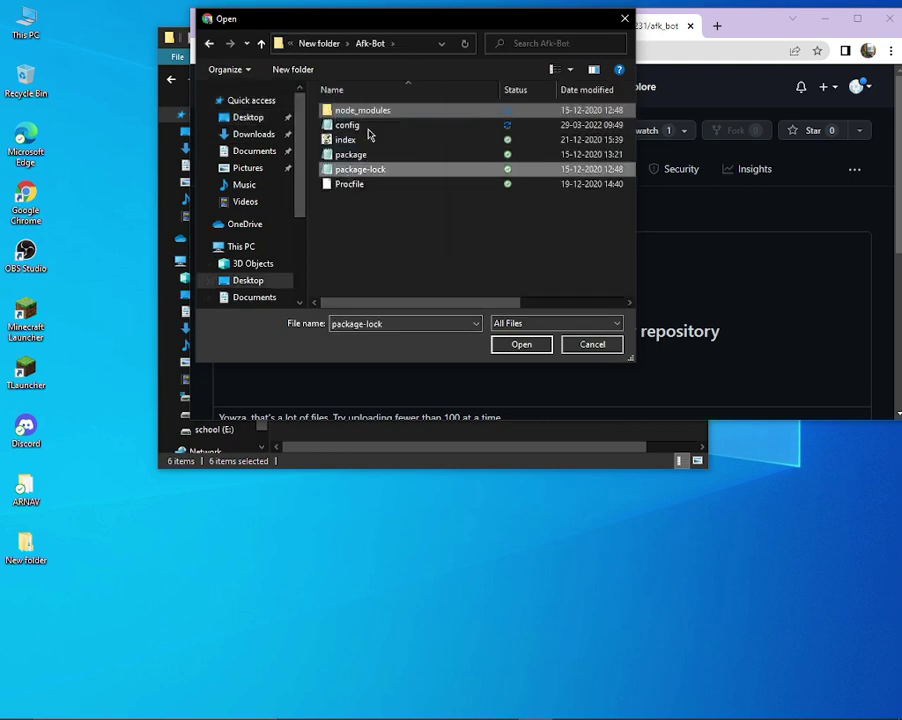
left_click_drag(373, 184, 372, 170)
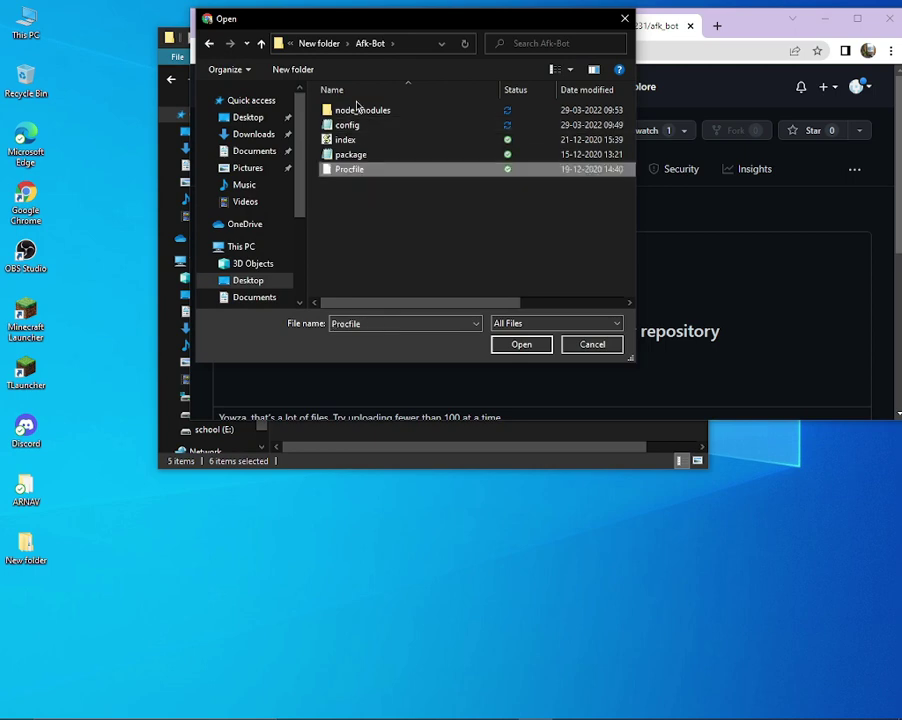
double_click(357, 110)
scroll(370, 127, "down", 20)
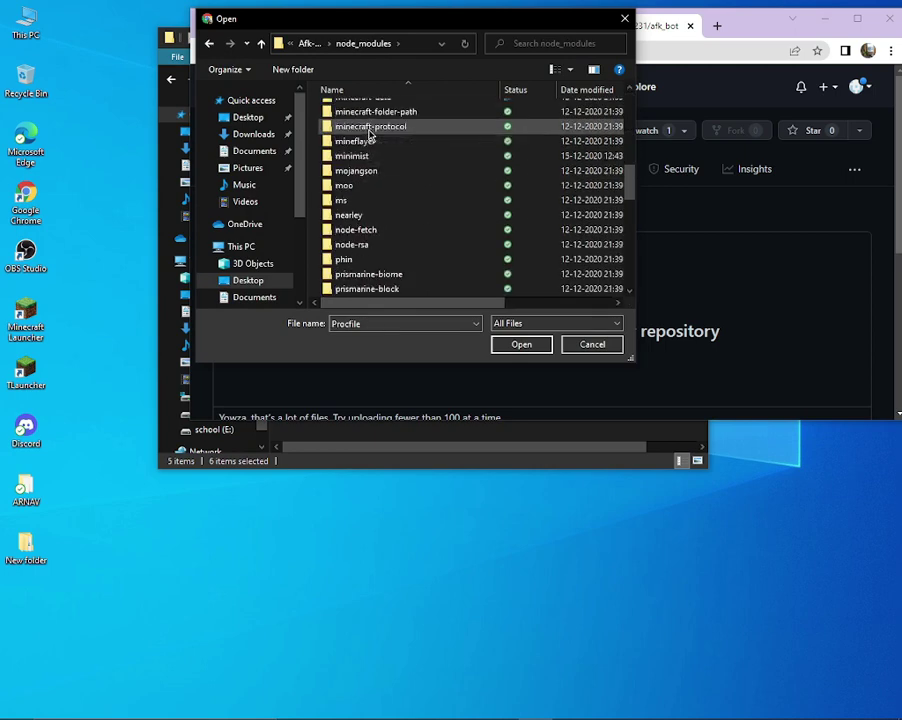
scroll(368, 138, "down", 5)
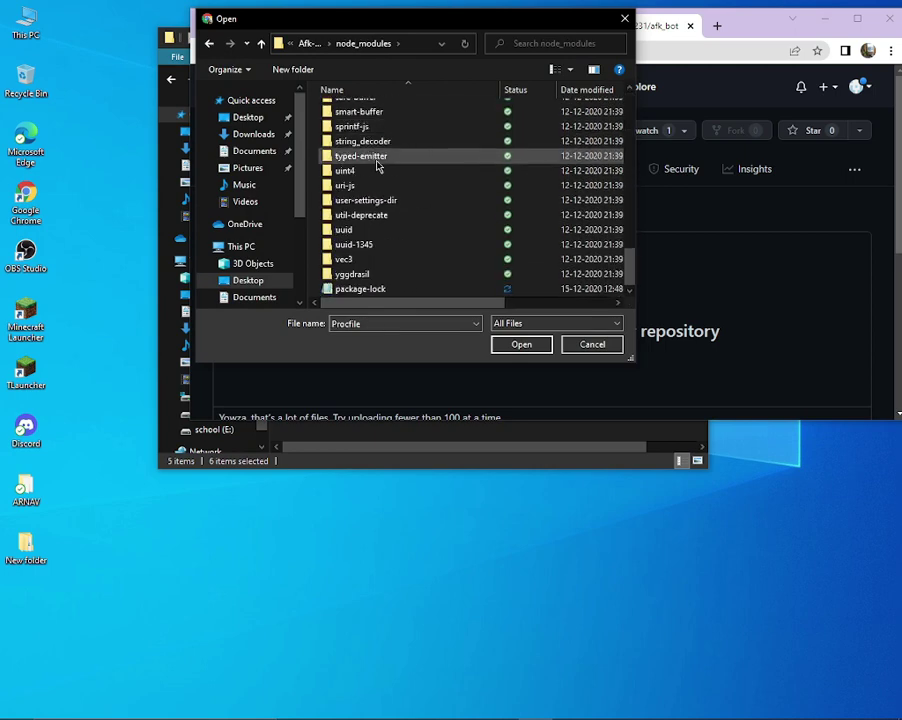
mouse_move(346, 289)
left_mouse_down()
mouse_move(268, 160)
mouse_move(143, 30)
mouse_move(328, 197)
mouse_move(360, 290)
left_mouse_up()
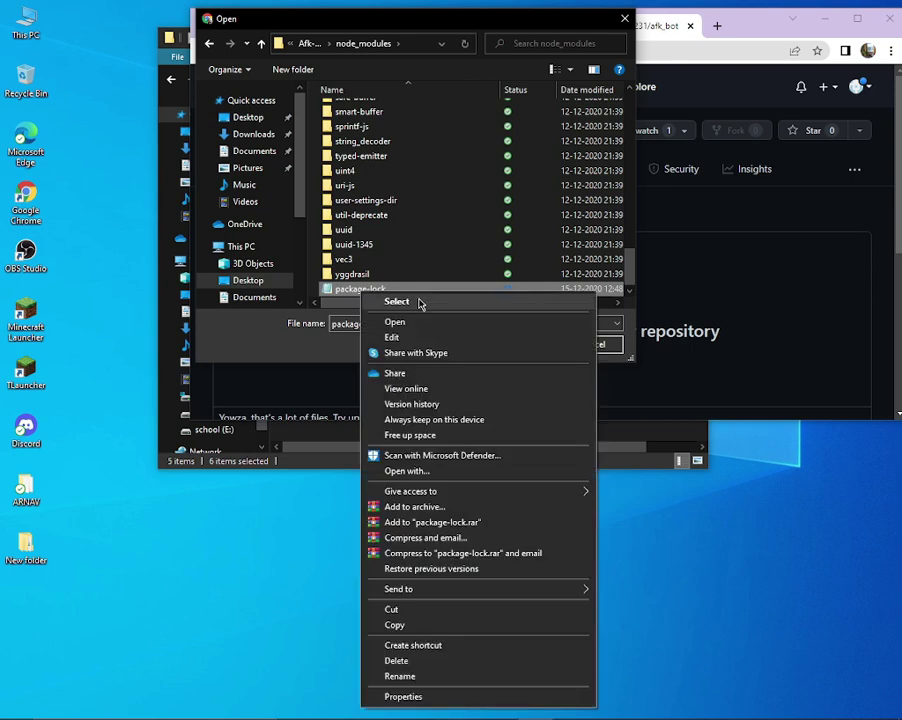
Back in Afk-Bot, select the five project files and open them for upload.
key("Escape")
key("alt+Up")
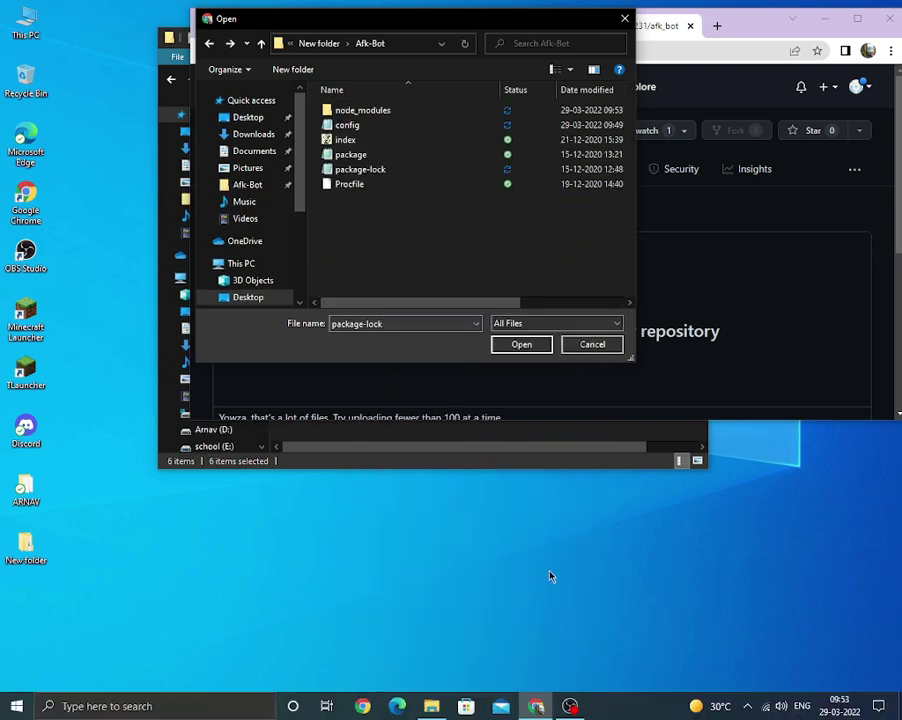
key("ctrl+a")
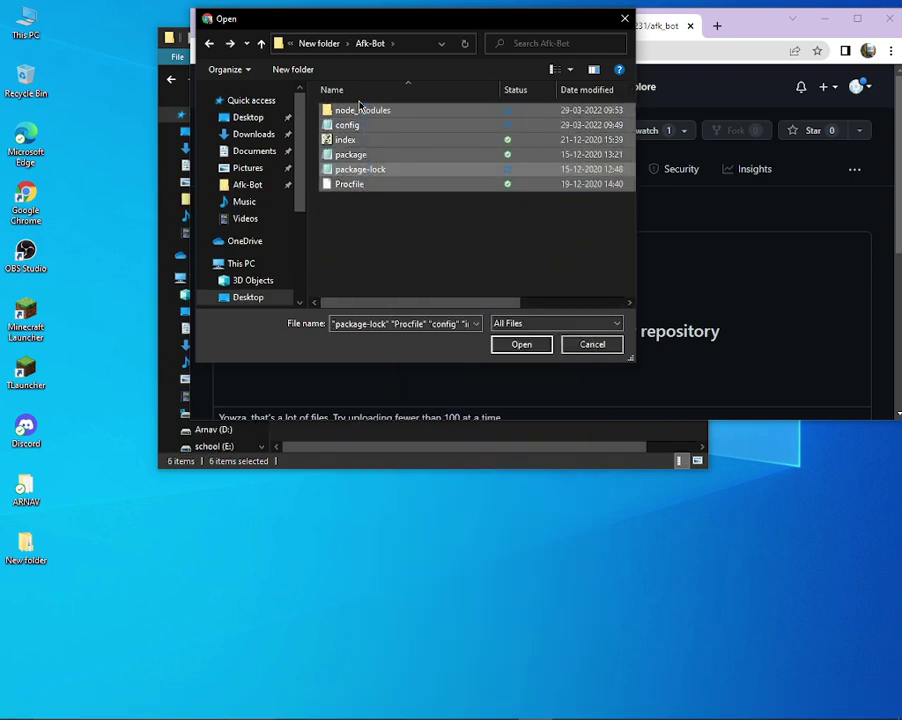
left_click(386, 110)
left_click_drag(366, 222, 394, 116)
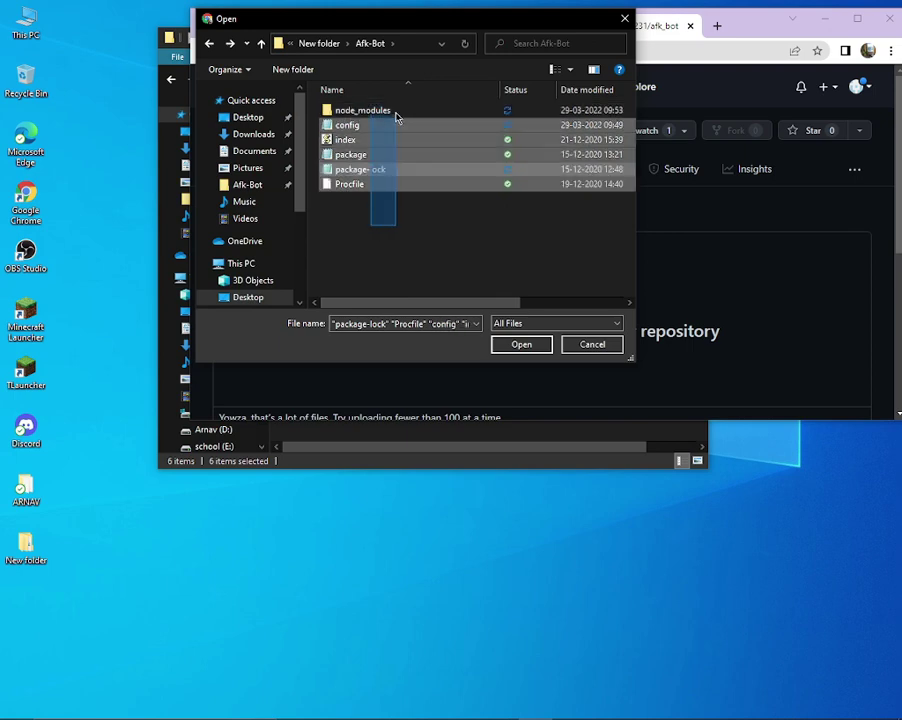
left_click(516, 343)
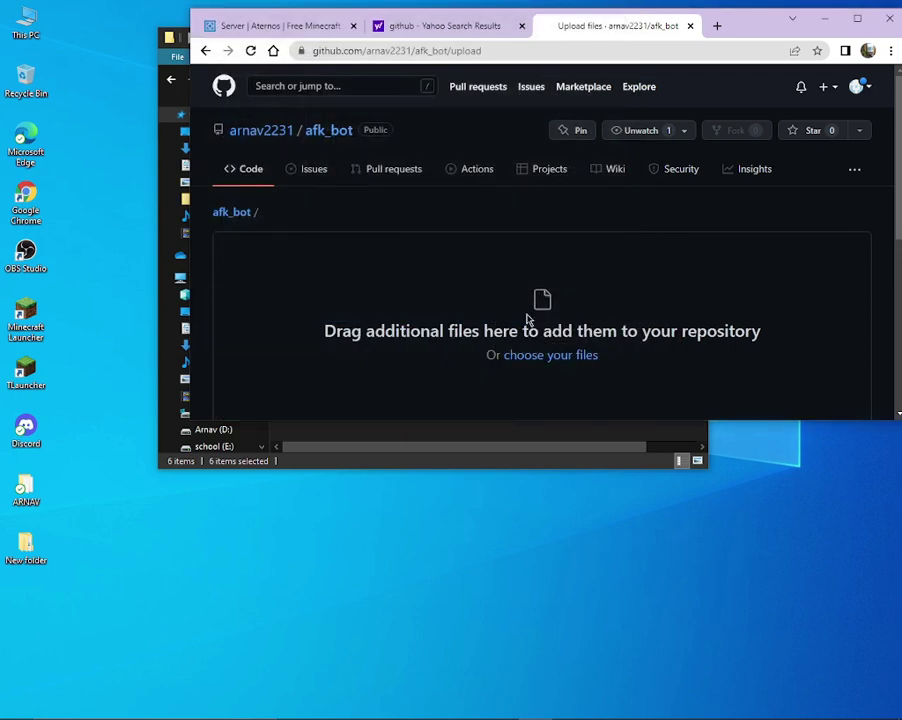
scroll(556, 340, "down", 5)
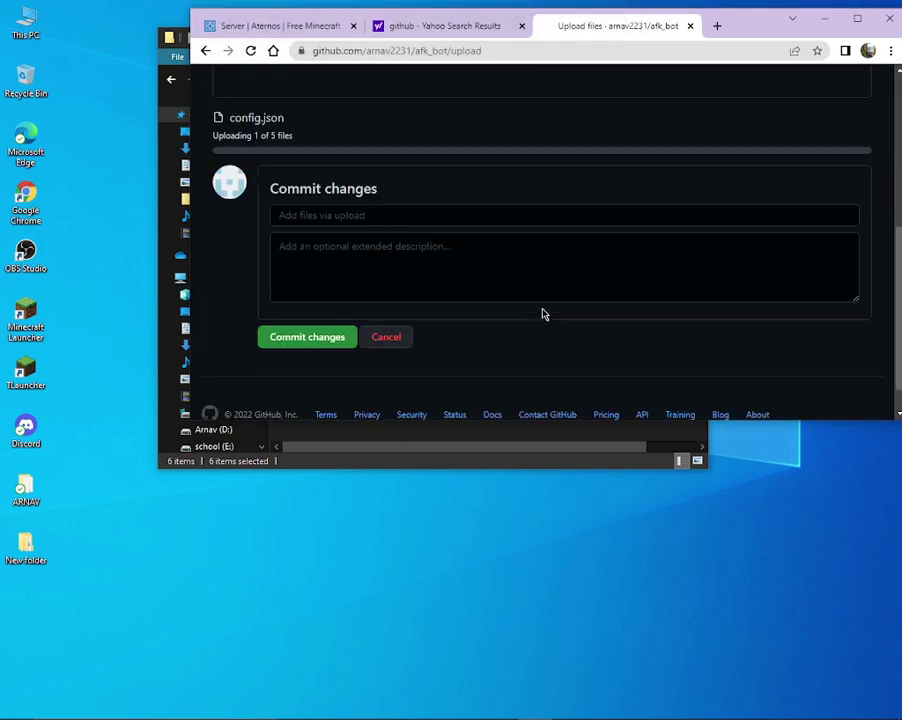
scroll(538, 305, "up", 3)
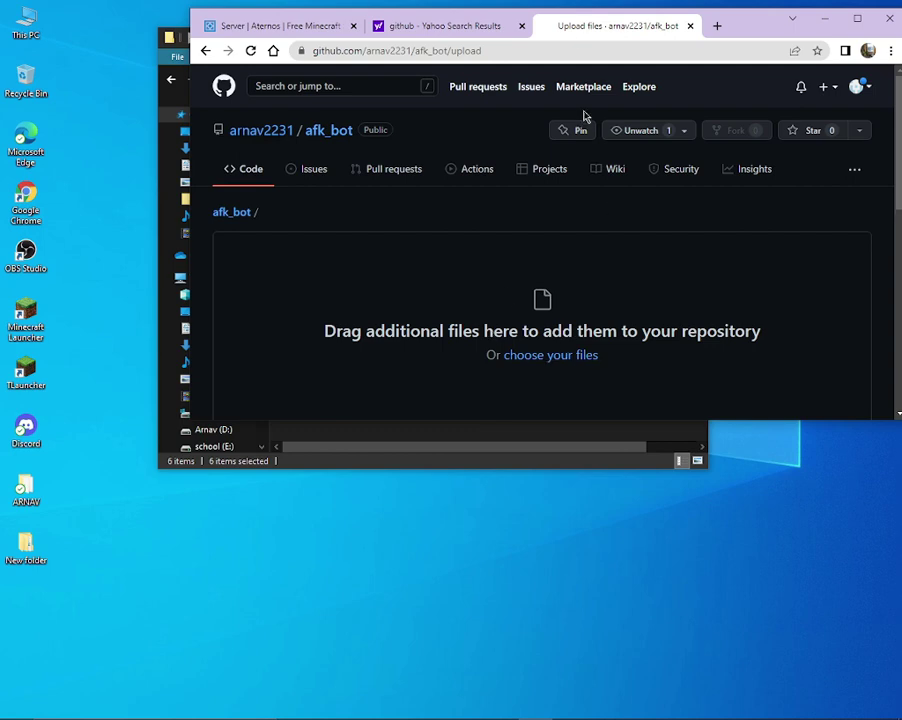
Maximize Chrome, reload the upload page, and choose all Afk-Bot files again.
left_click(857, 18)
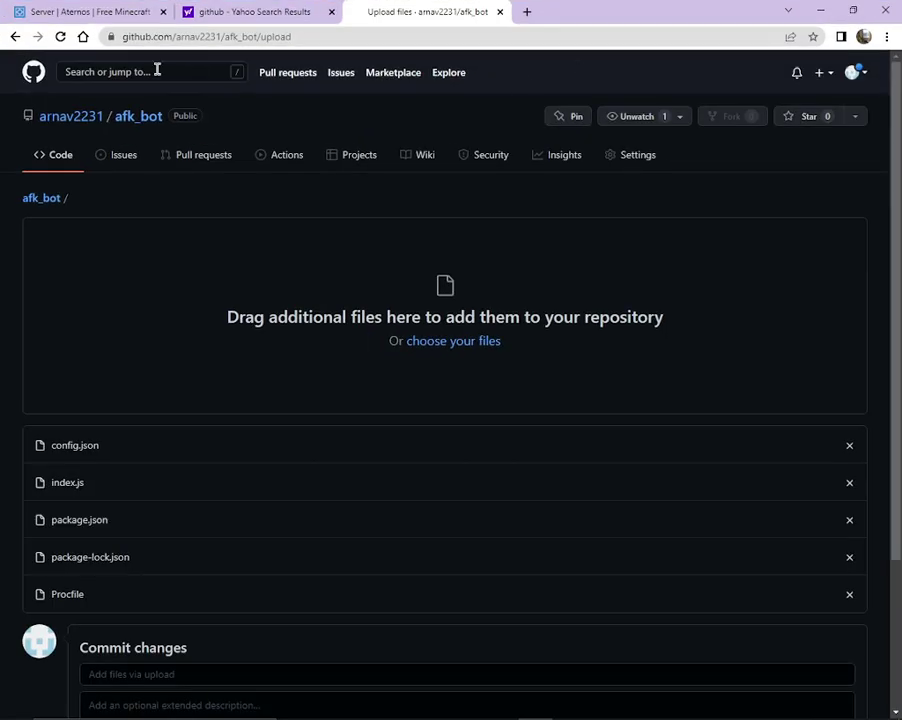
left_click(60, 37)
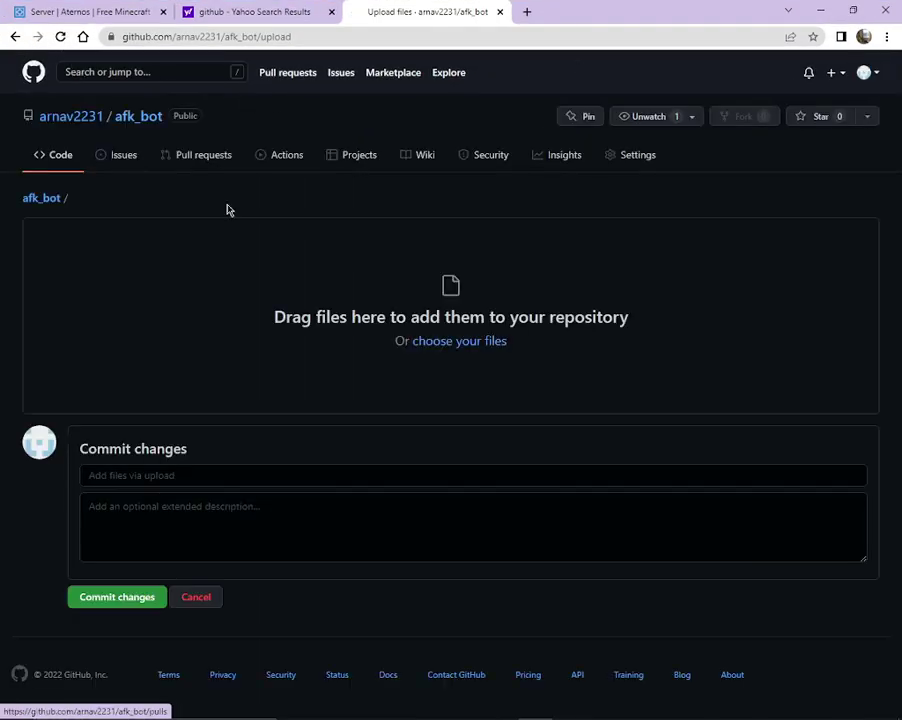
left_click(461, 341)
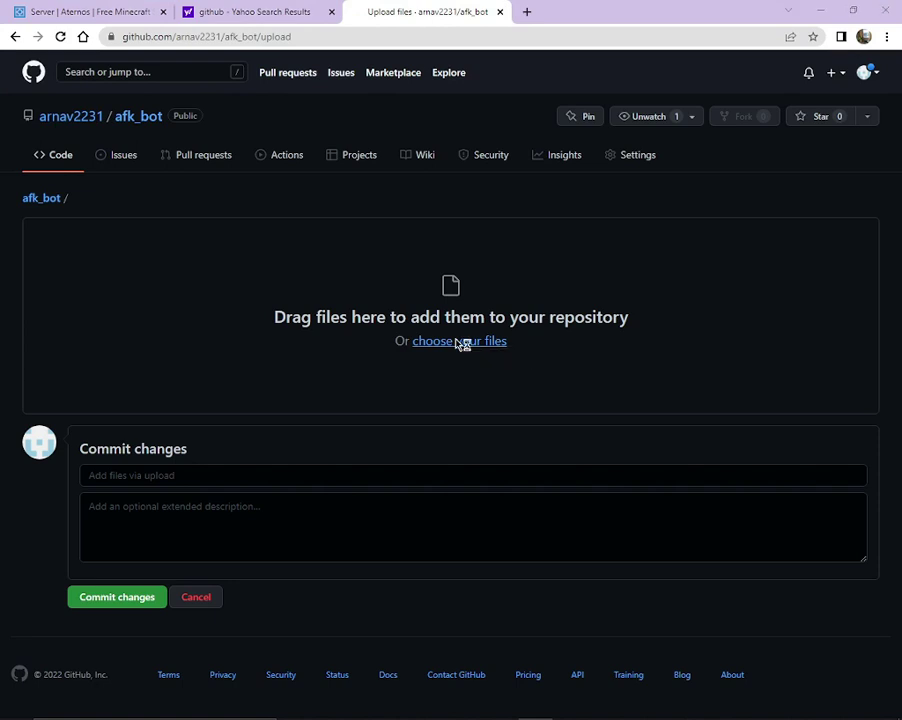
left_click_drag(172, 220, 194, 100)
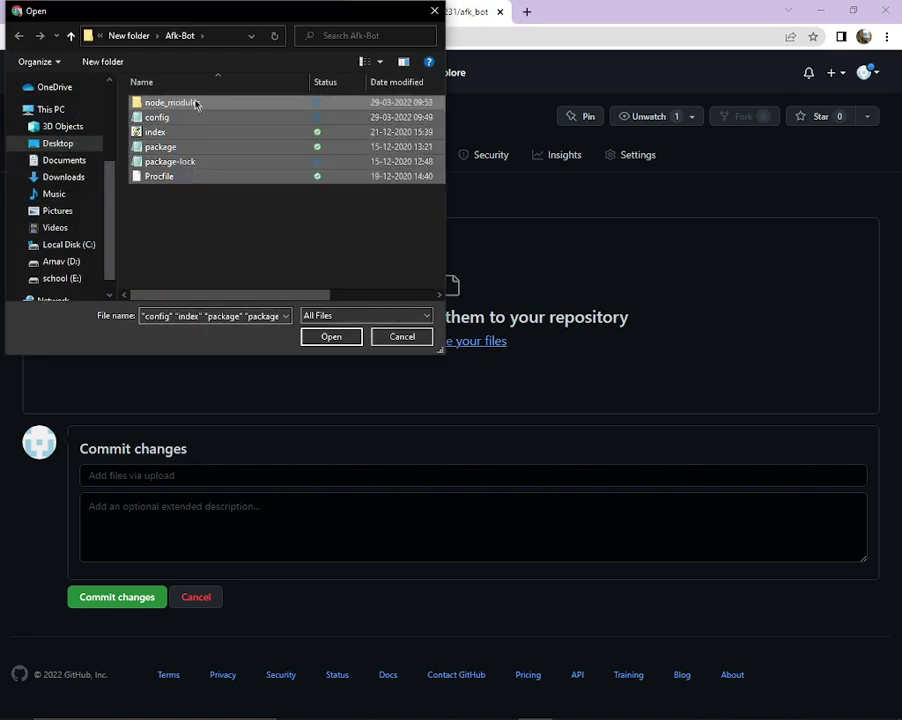
left_click(331, 336)
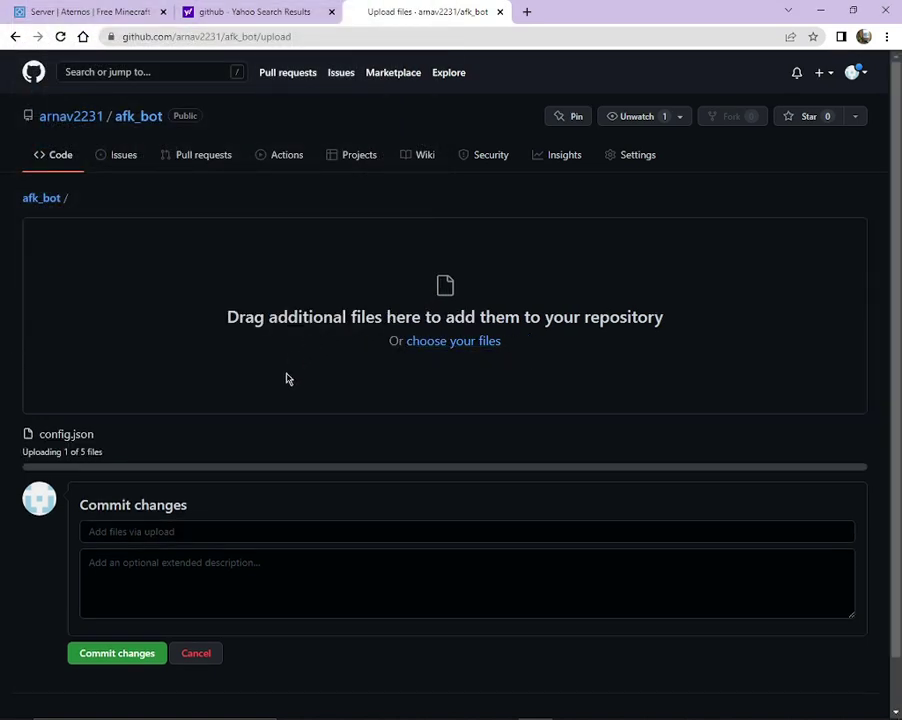
Commit the five uploaded files to afk_bot and start typing 'heroku' in a new tab.
scroll(279, 396, "down", 1)
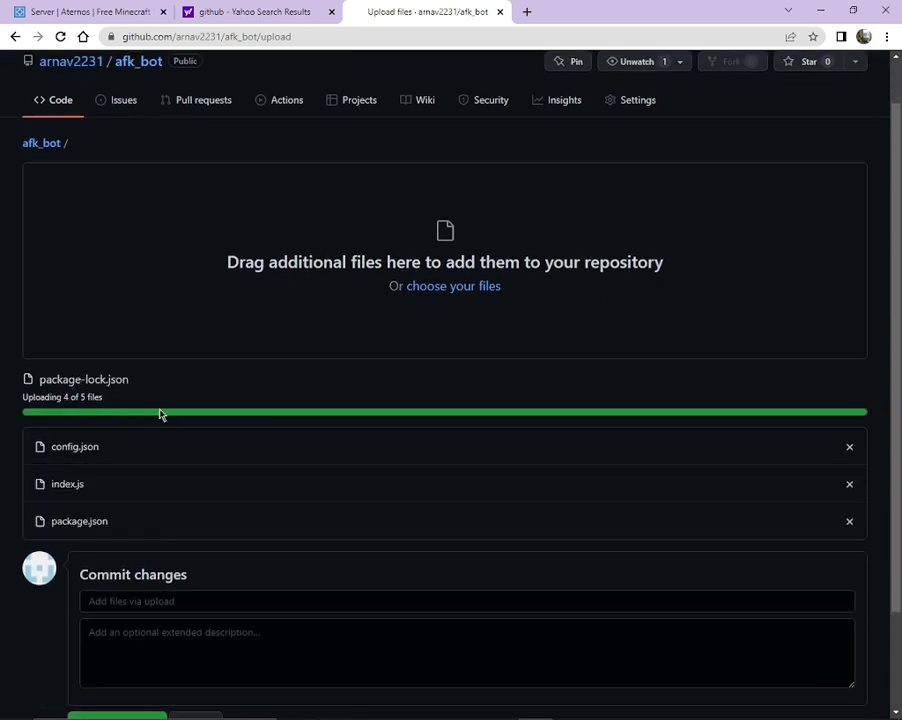
scroll(110, 466, "down", 1)
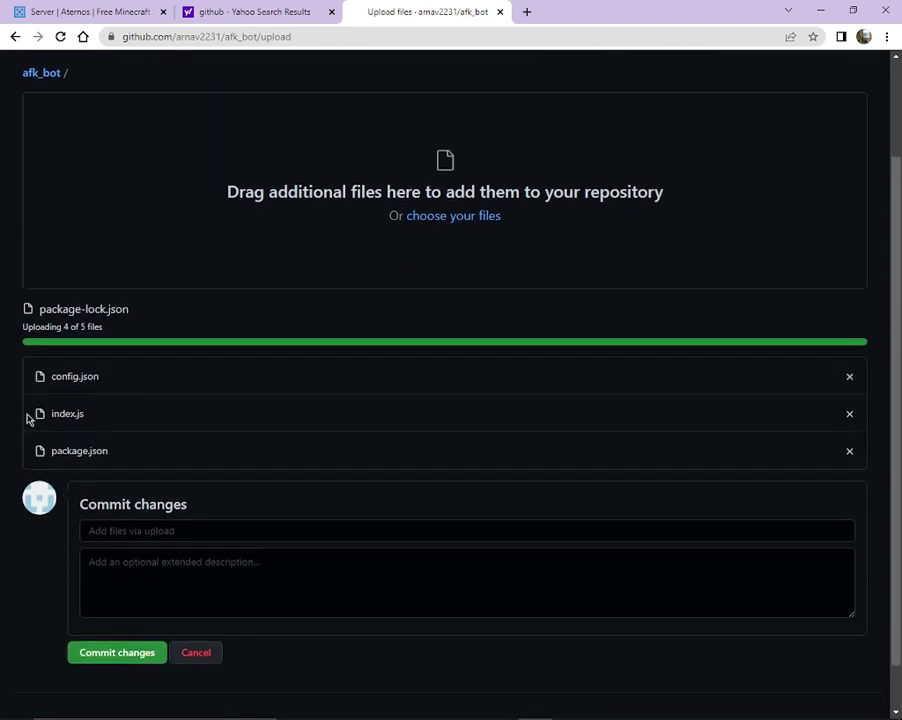
scroll(76, 400, "down", 1)
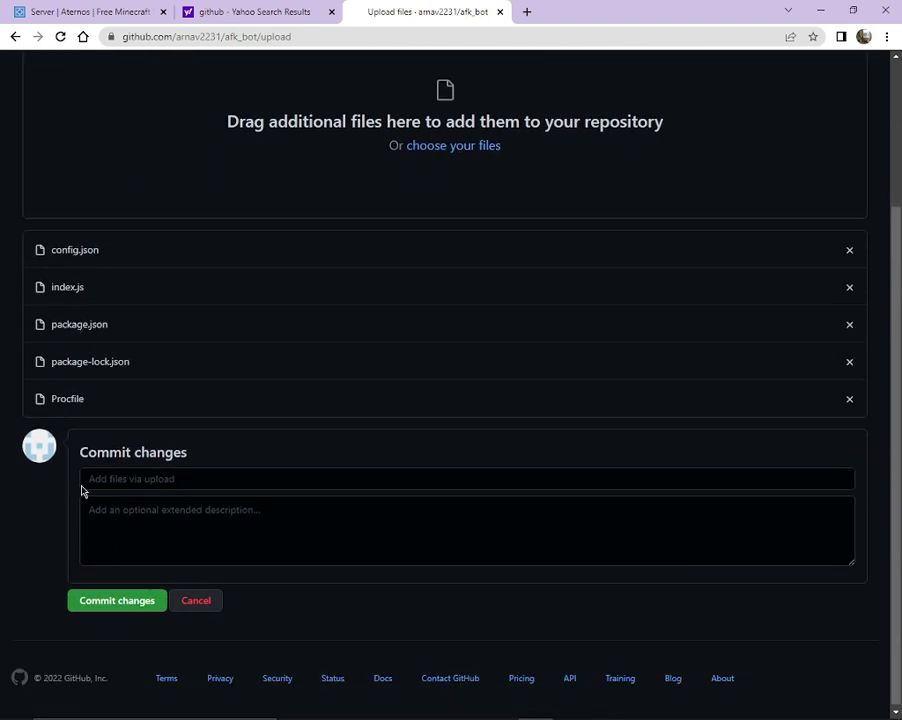
left_click(100, 605)
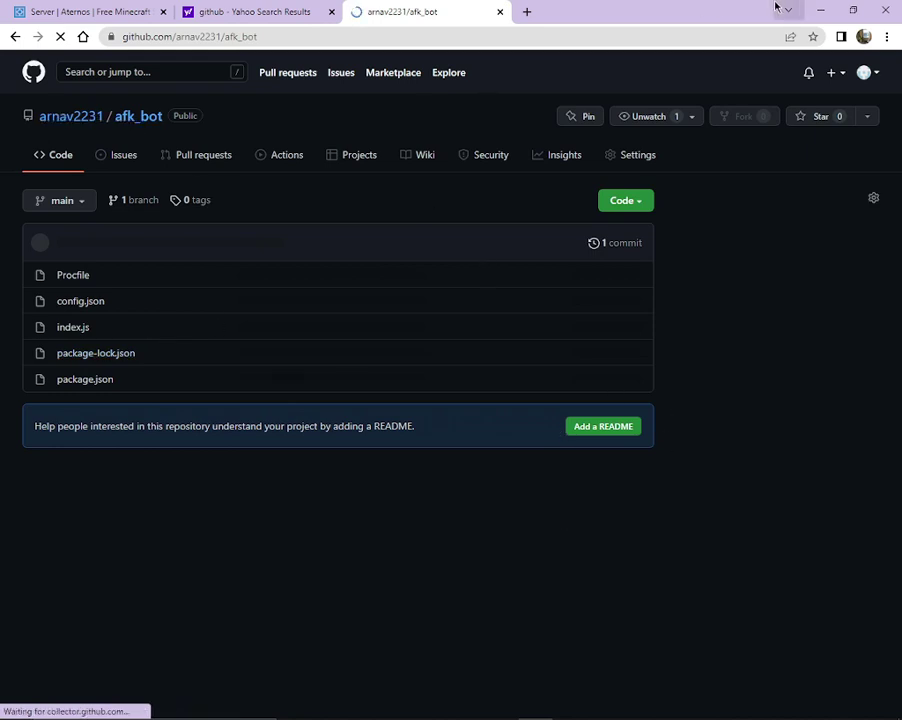
left_click(527, 11)
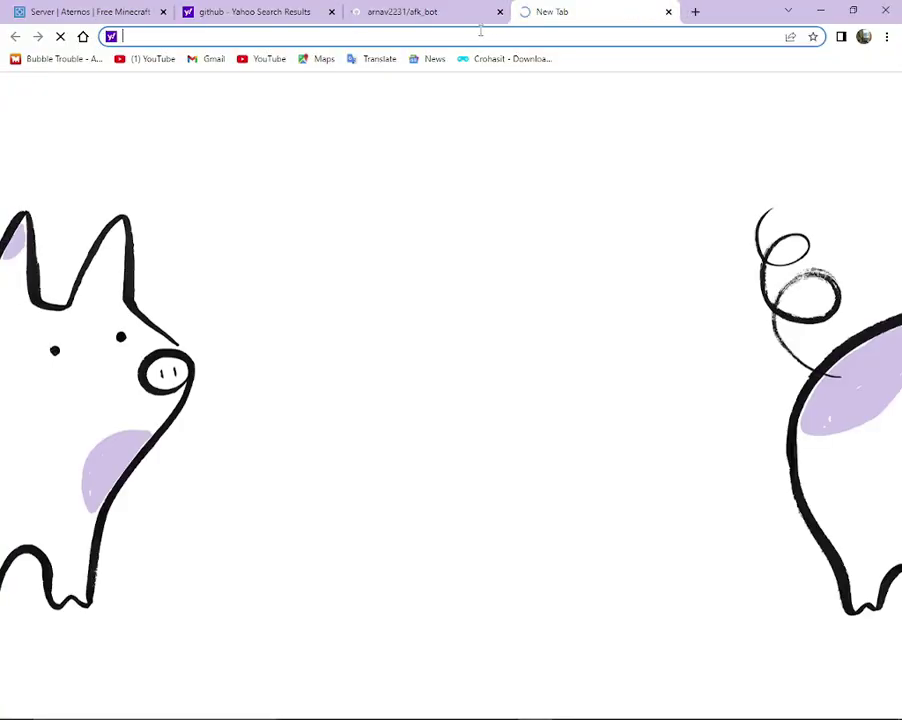
type("hero")
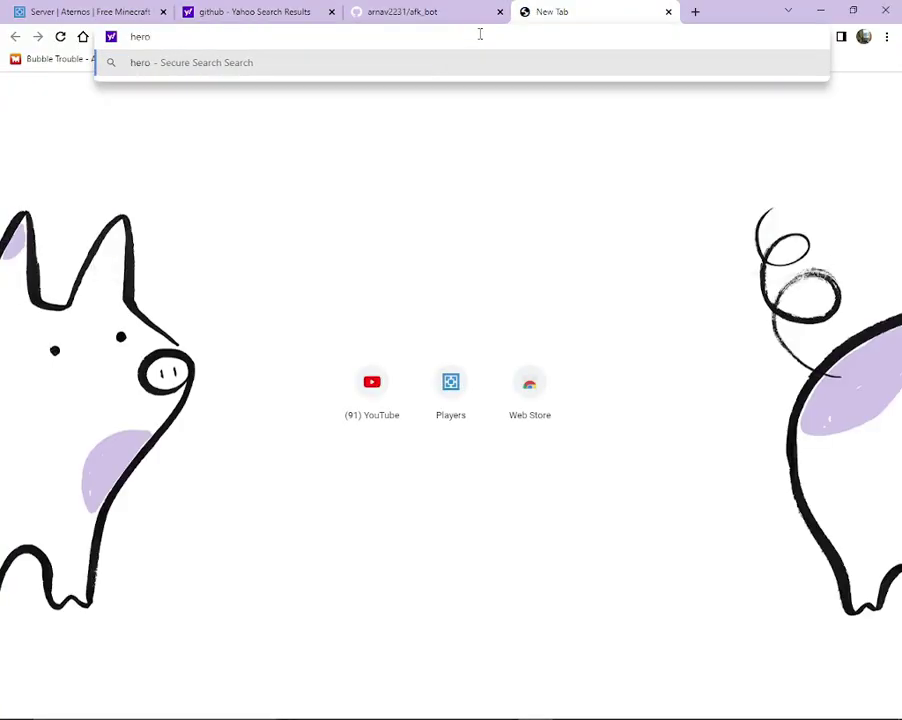
type("ku")
Search Yahoo for heroku and open the heroku.com result.
key("Return")
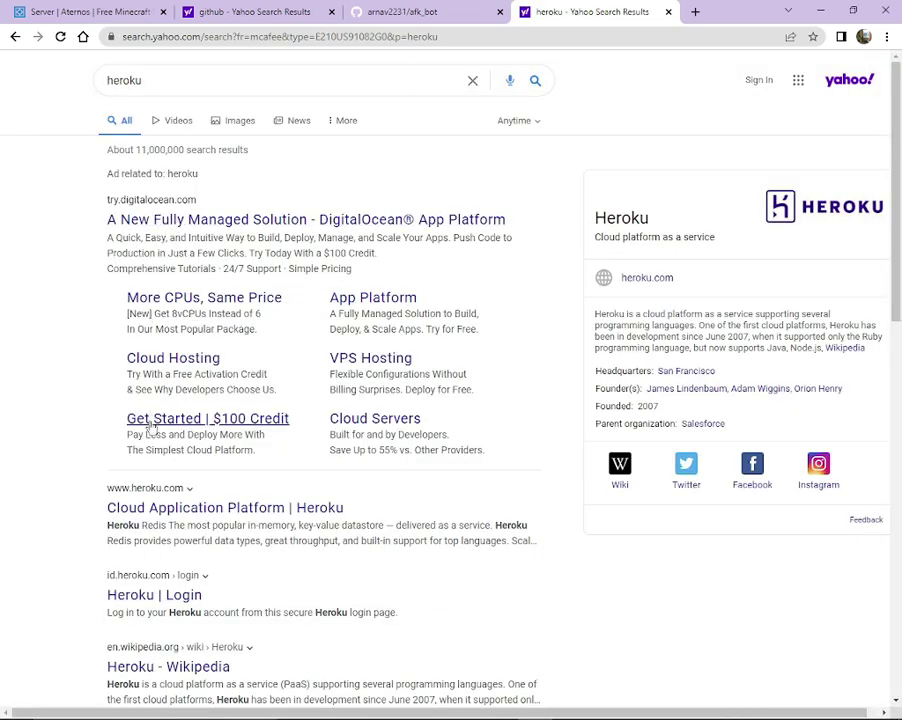
left_click(174, 507)
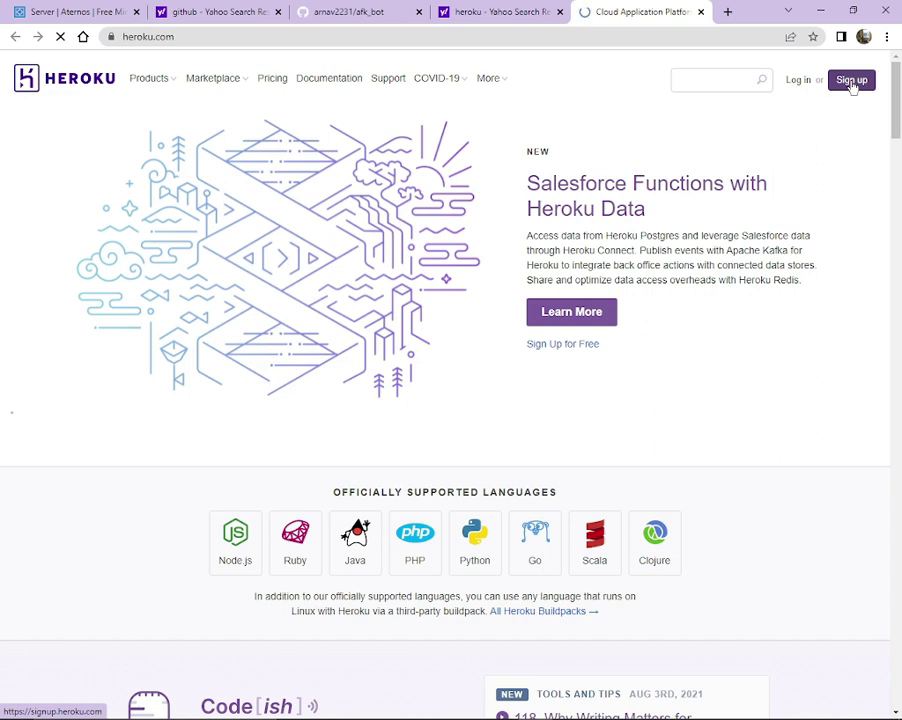
Open Heroku's sign-up form and enter a first name and last name.
left_click(851, 81)
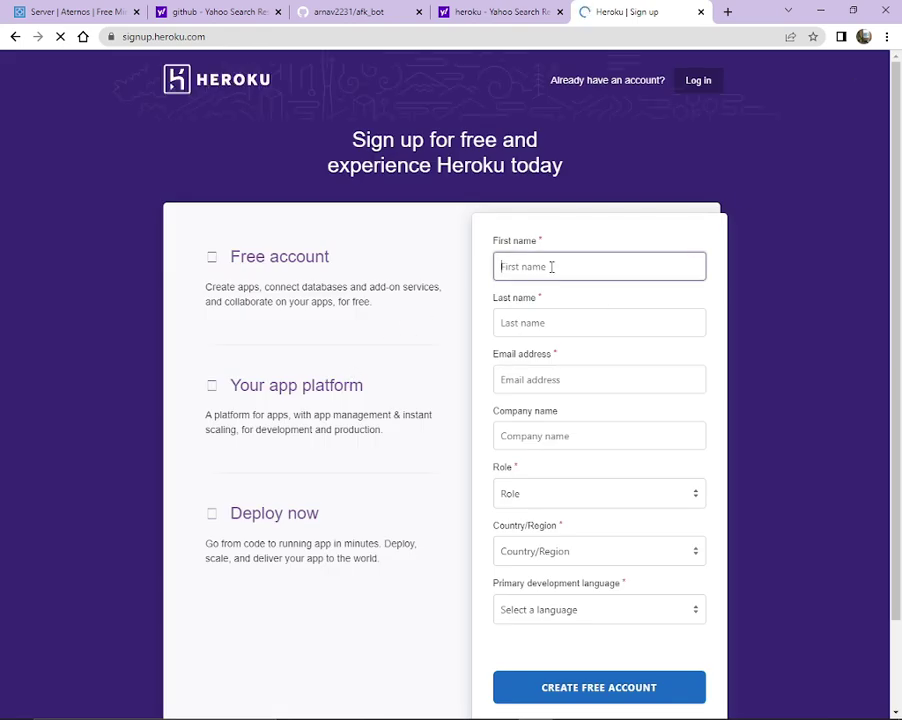
type("a")
key("BackSpace")
type("arnav2231")
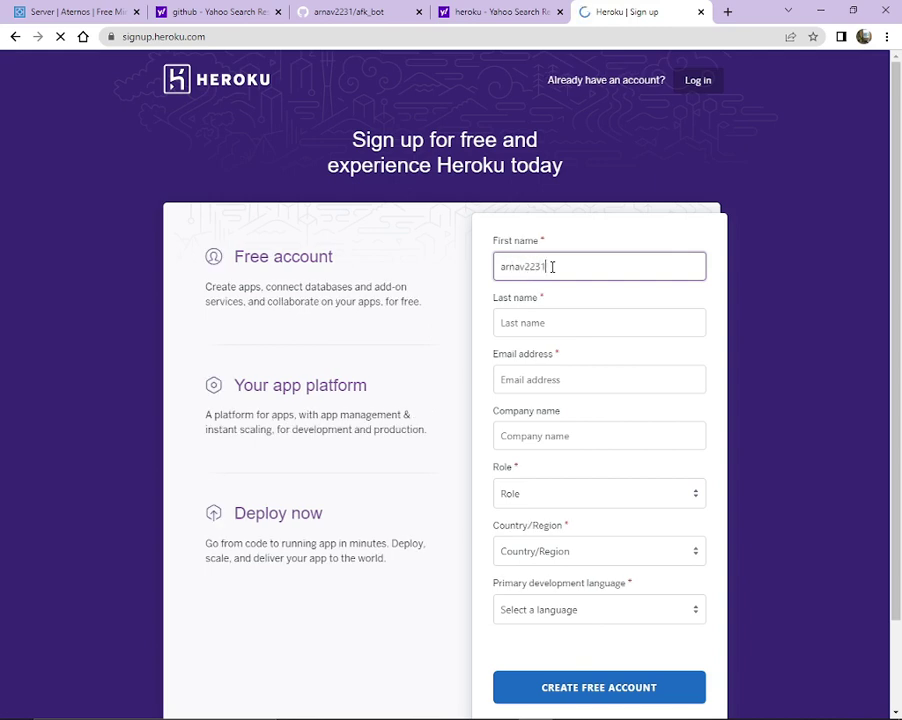
left_click(558, 325)
type("ar")
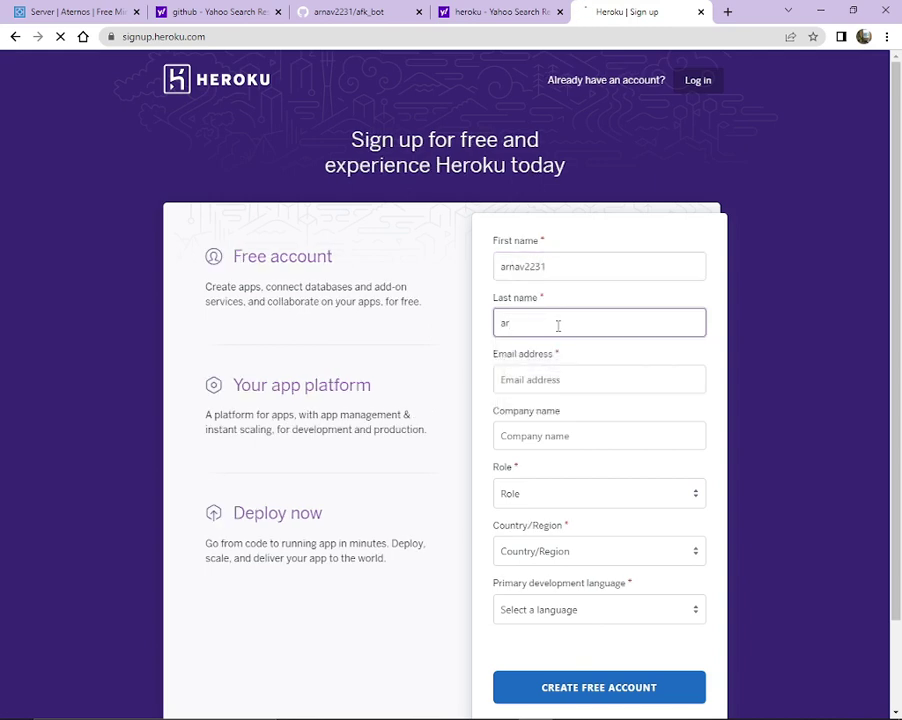
type("nav2231")
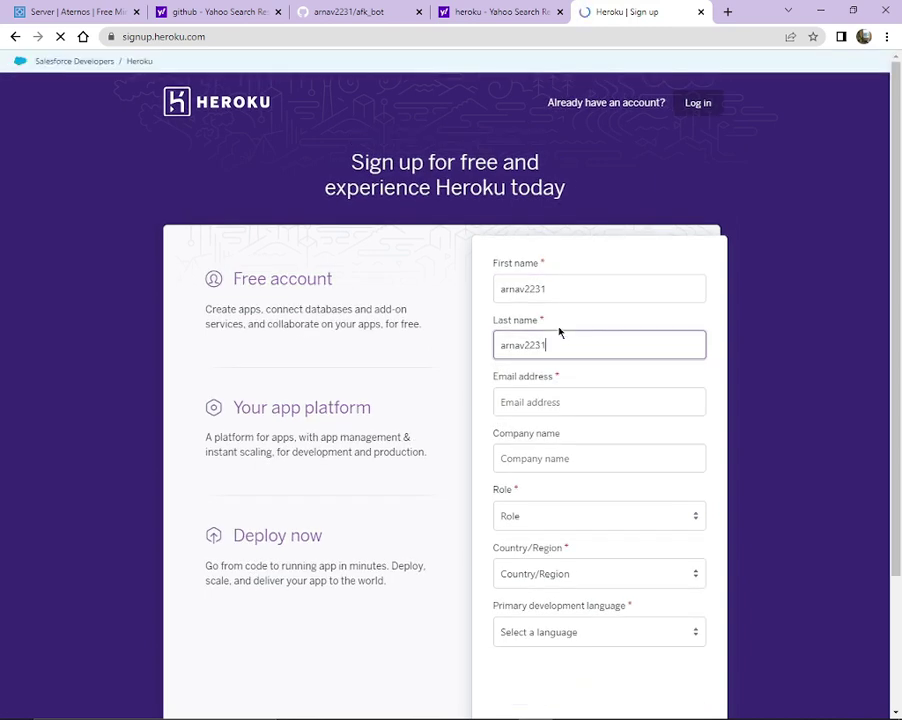
Rework the last name entry, adjusting the digits at its end.
key("BackSpace")
key("BackSpace")
key("BackSpace")
key("BackSpace")
key("BackSpace")
key("BackSpace")
key("BackSpace")
key("BackSpace")
key("BackSpace")
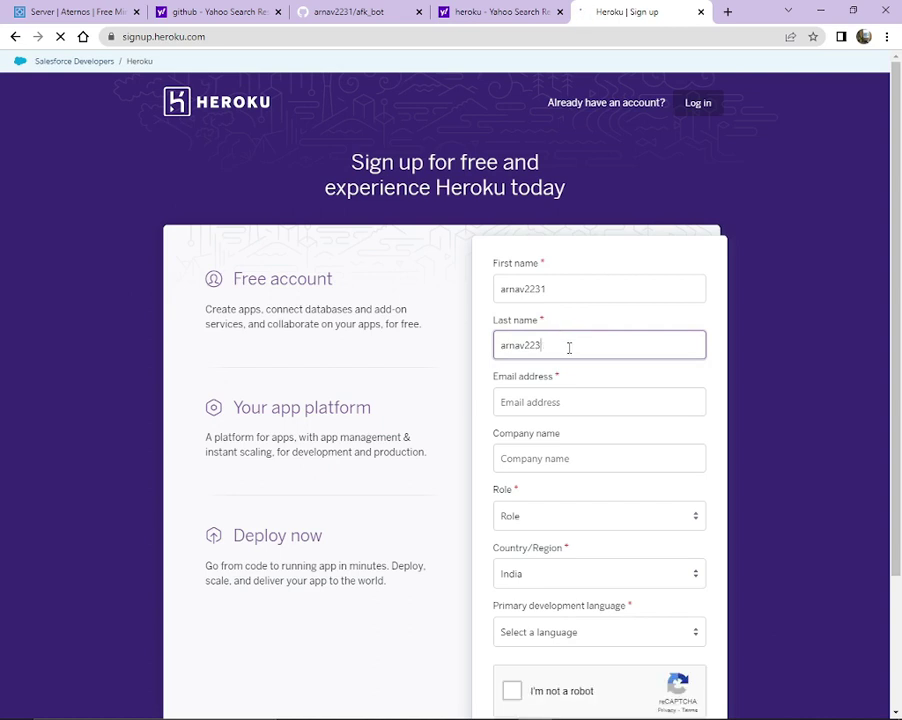
left_click(587, 288)
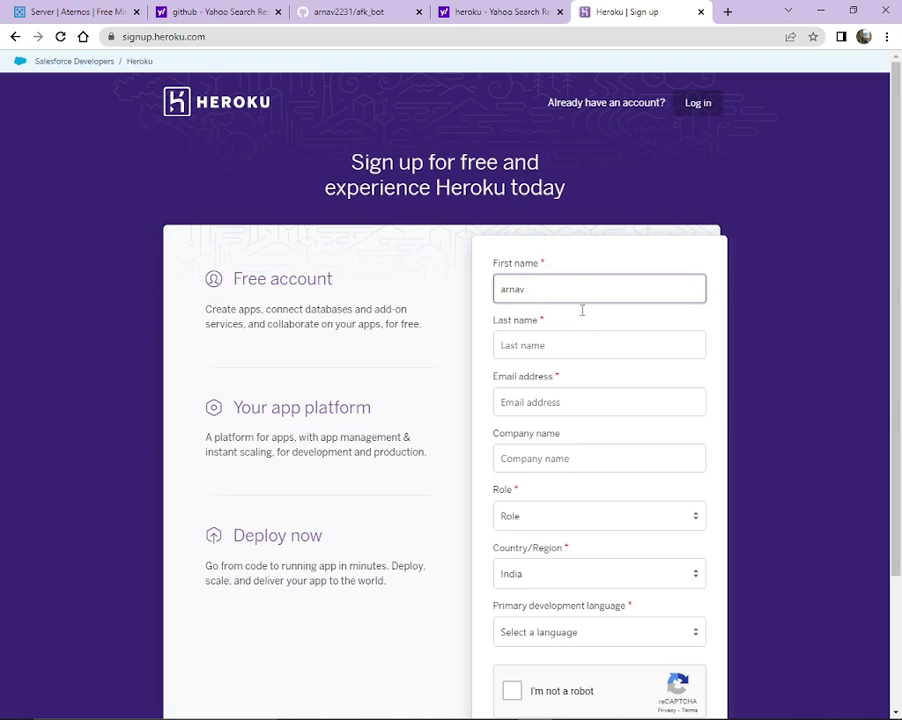
left_click(563, 348)
type("34")
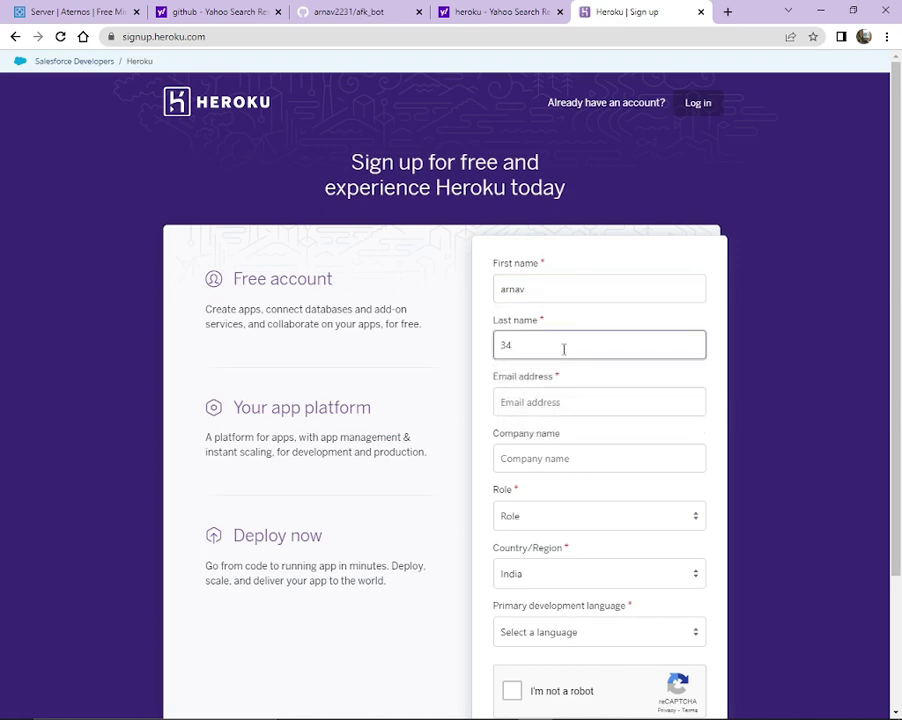
key("ctrl+shift+i")
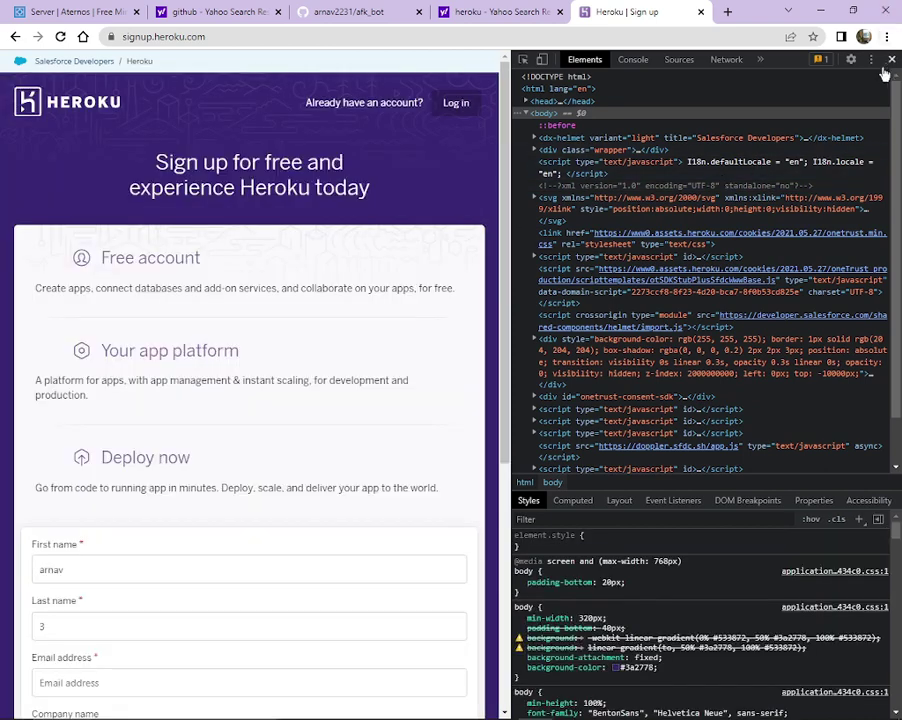
left_click(891, 59)
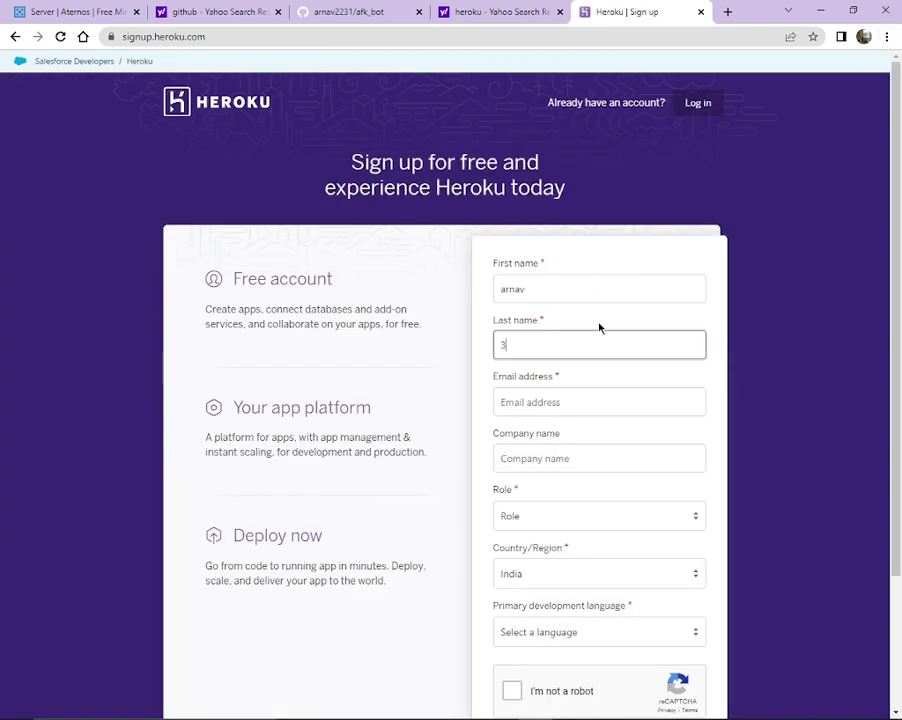
key("BackSpace")
type("2231")
Fill in the saved e-mail, choose Ruby as primary language and Hobbyist as role.
left_click(567, 404)
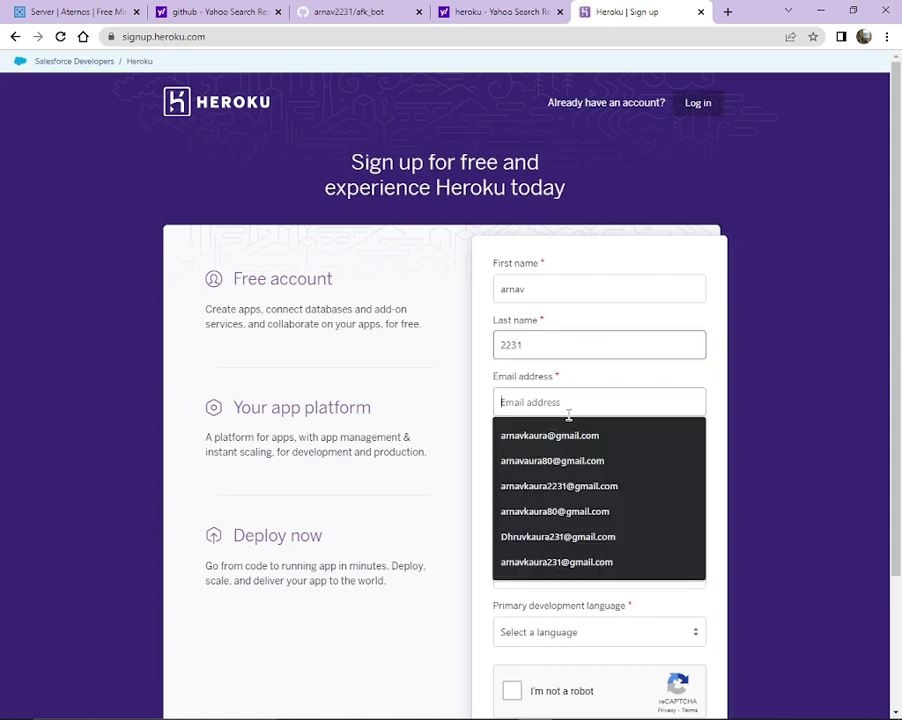
left_click(548, 485)
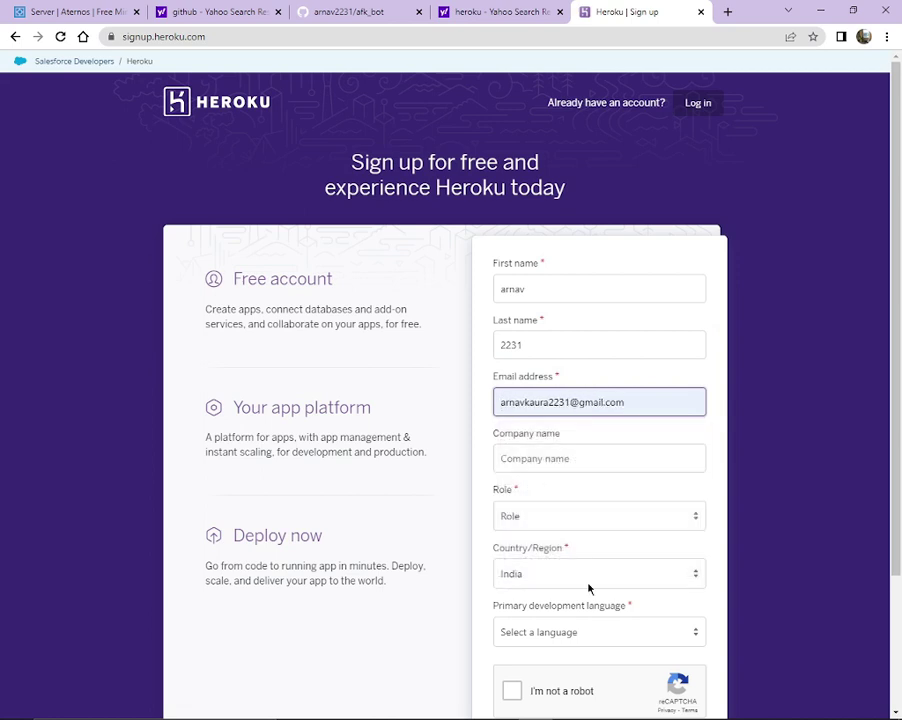
left_click(692, 524)
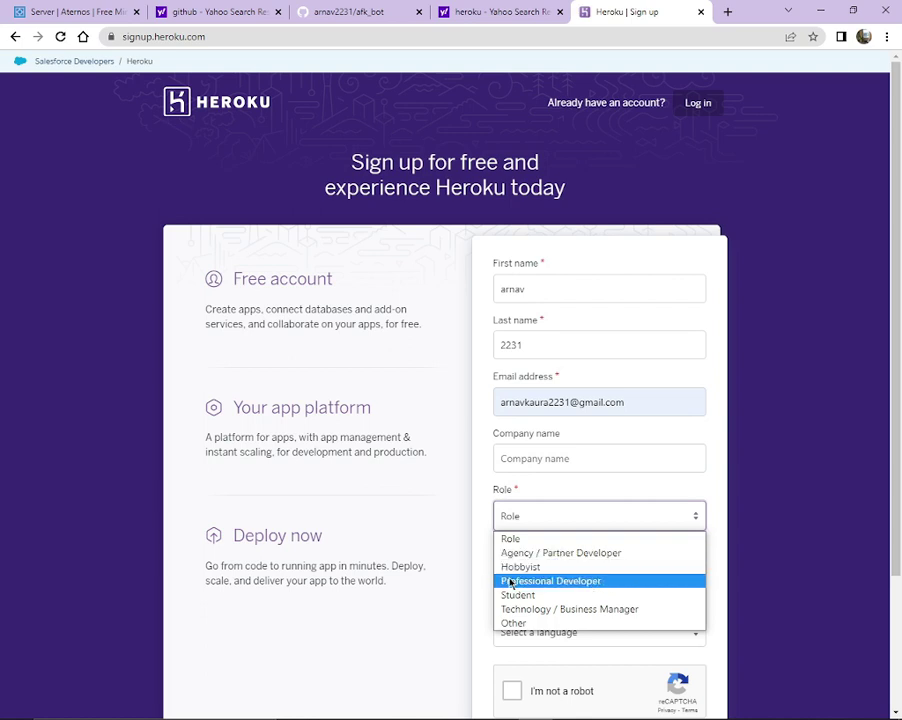
left_click(527, 630)
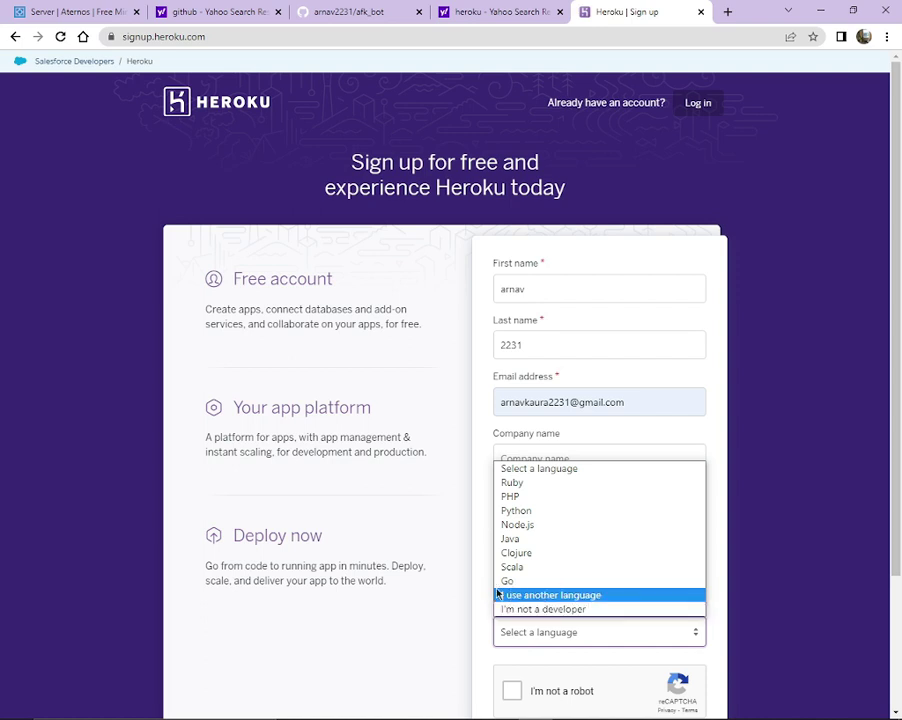
left_click(535, 486)
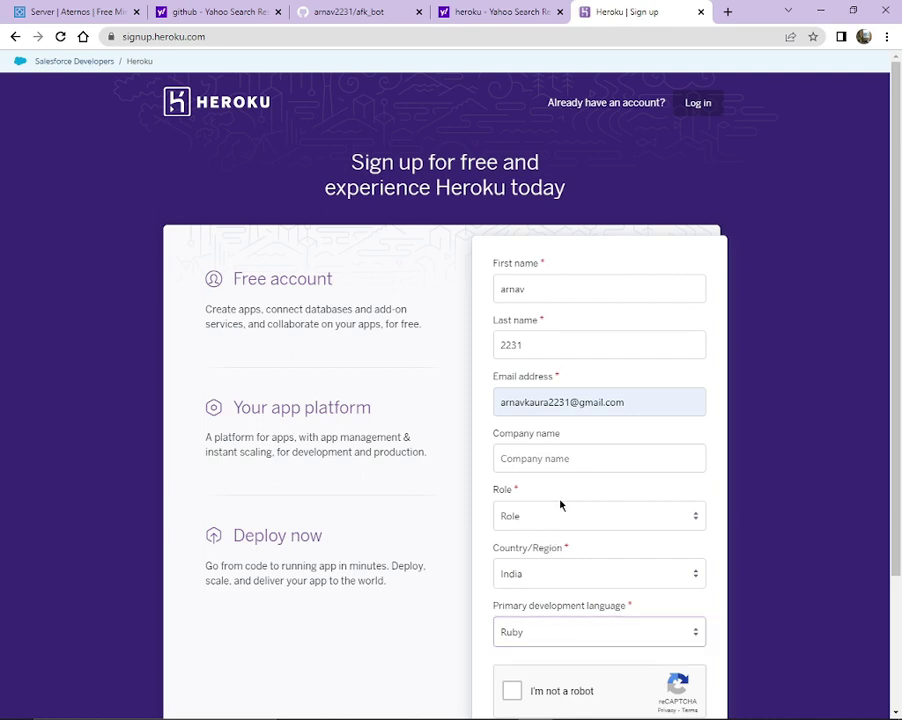
left_click(550, 528)
left_click(546, 566)
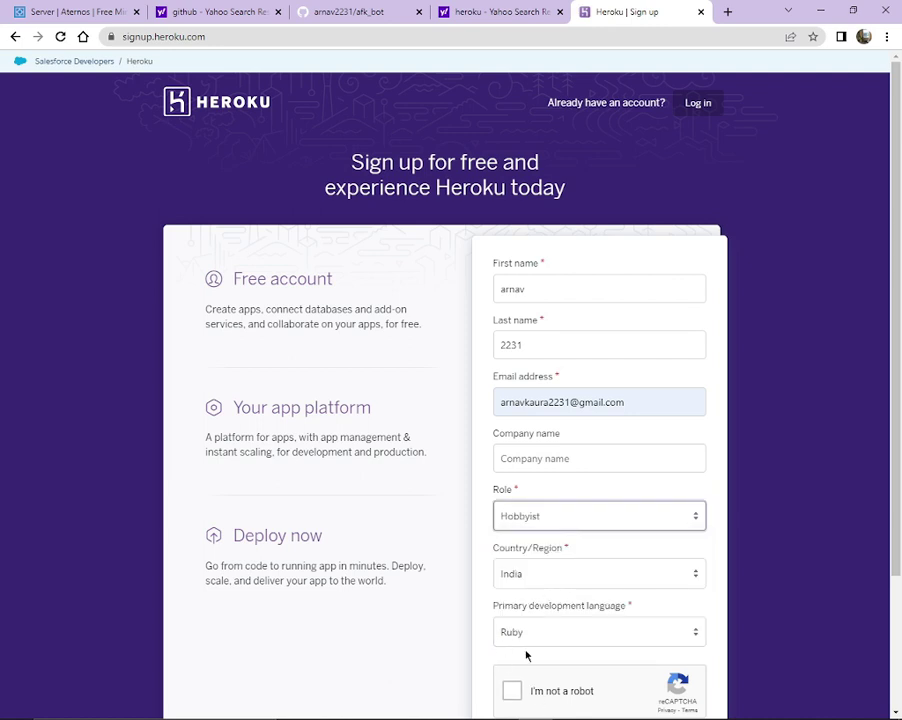
Pass the reCAPTCHA check and submit the sign-up form.
left_click(512, 691)
scroll(616, 595, "down", 2)
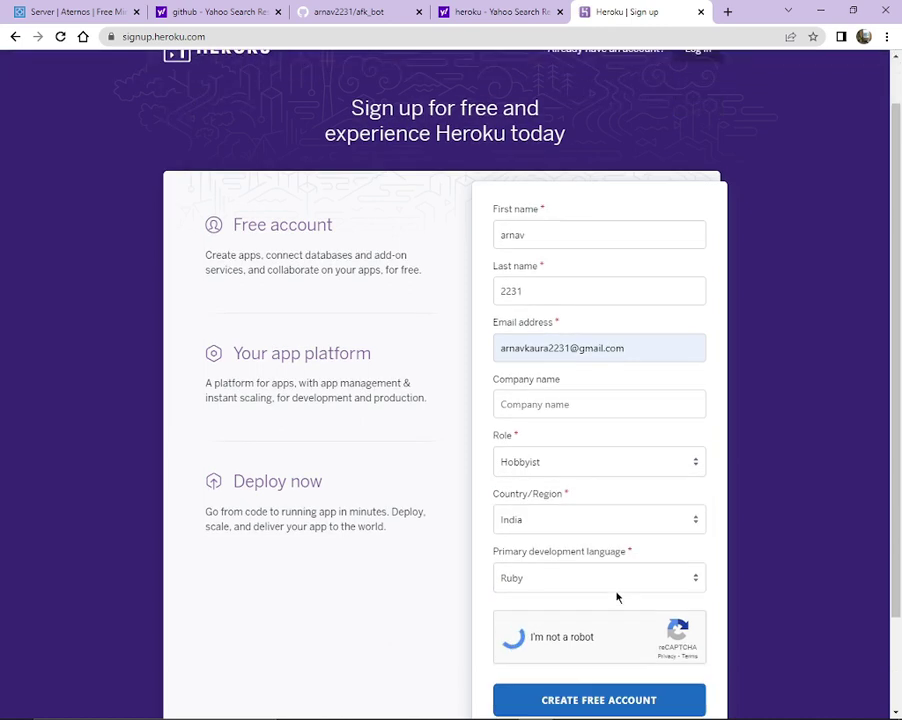
scroll(560, 570, "down", 1)
left_click(592, 616)
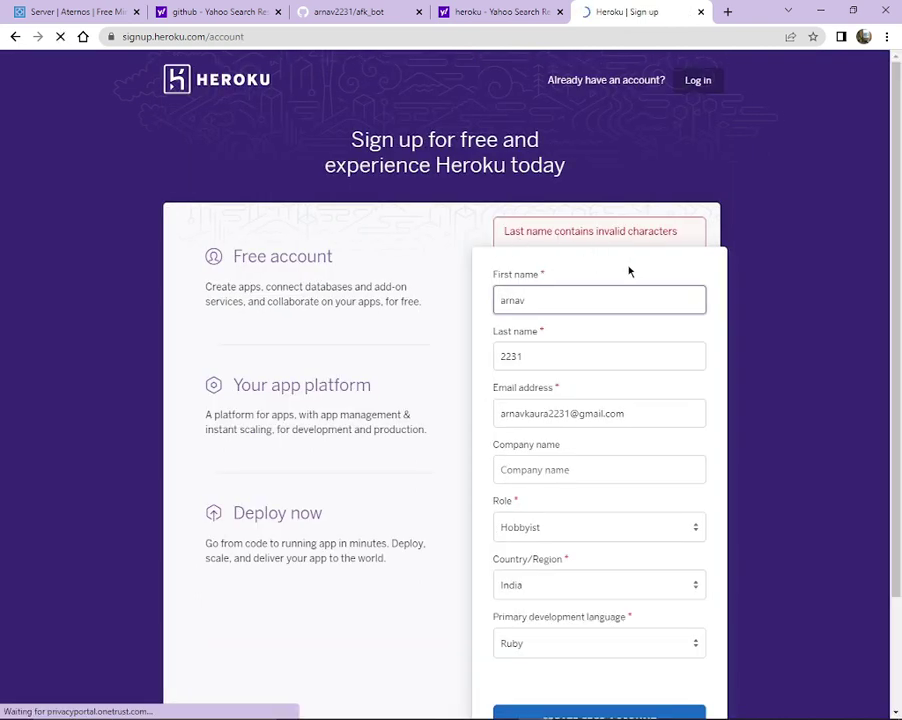
Replace the rejected last name with a letters-only surname, redo reCAPTCHA, and resubmit.
left_click(557, 383)
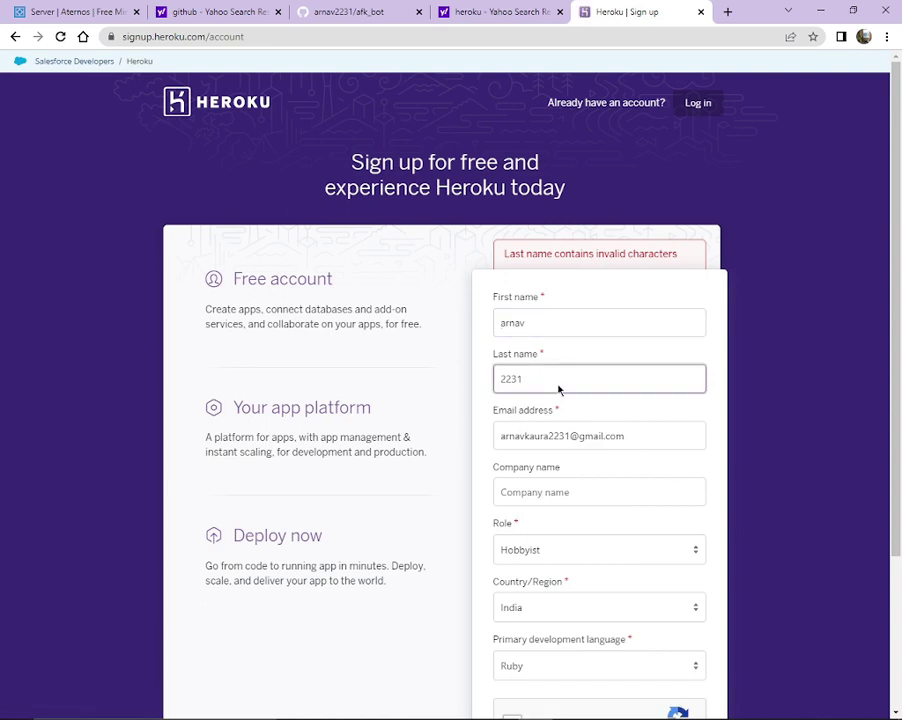
key("BackSpace")
key("BackSpace")
key("BackSpace")
key("BackSpace")
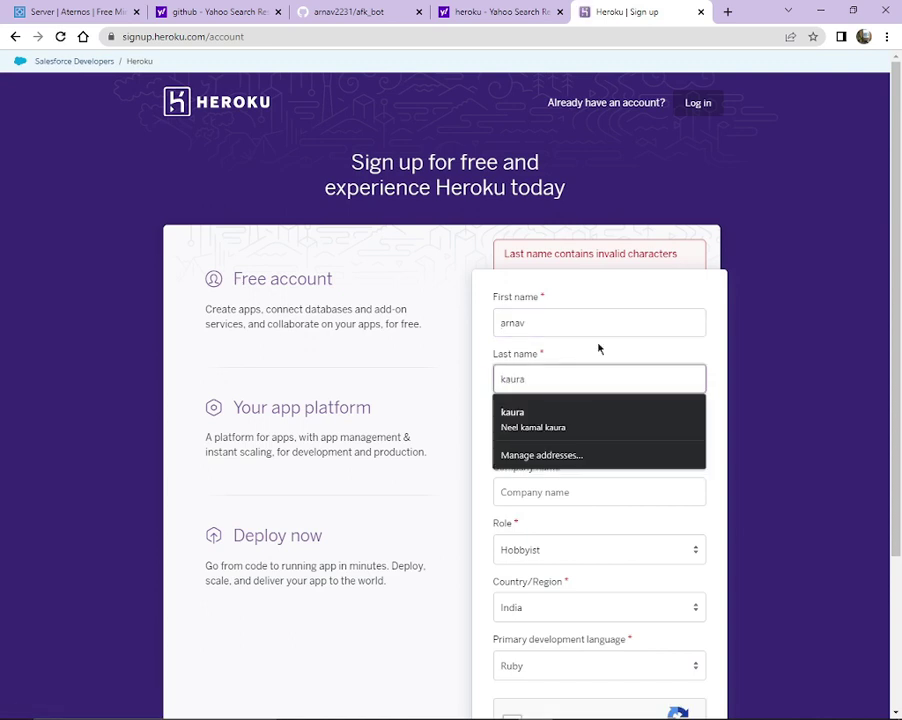
scroll(598, 348, "down", 3)
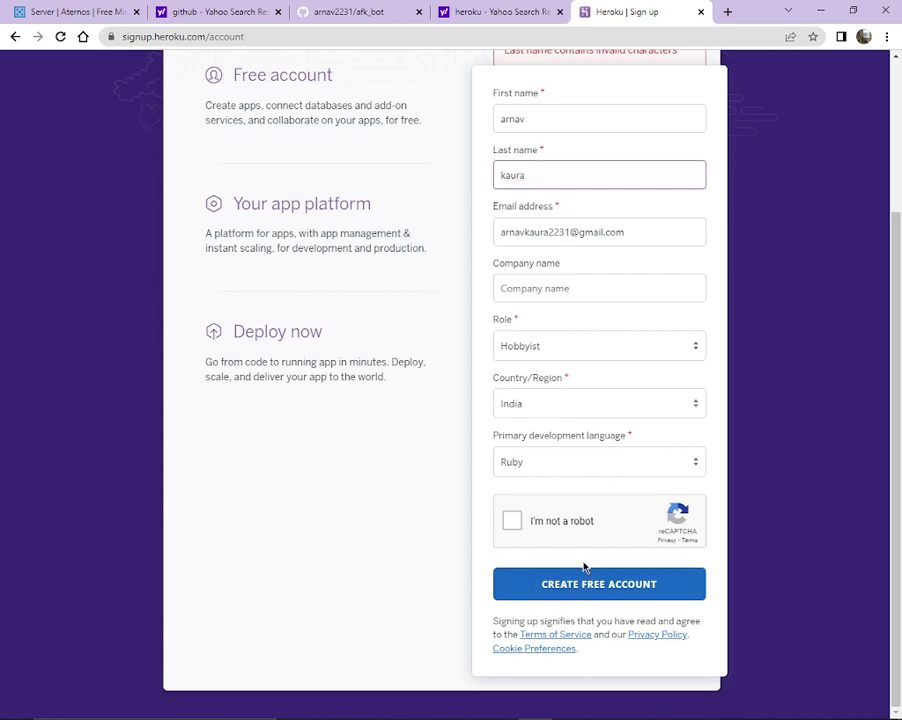
left_click(522, 540)
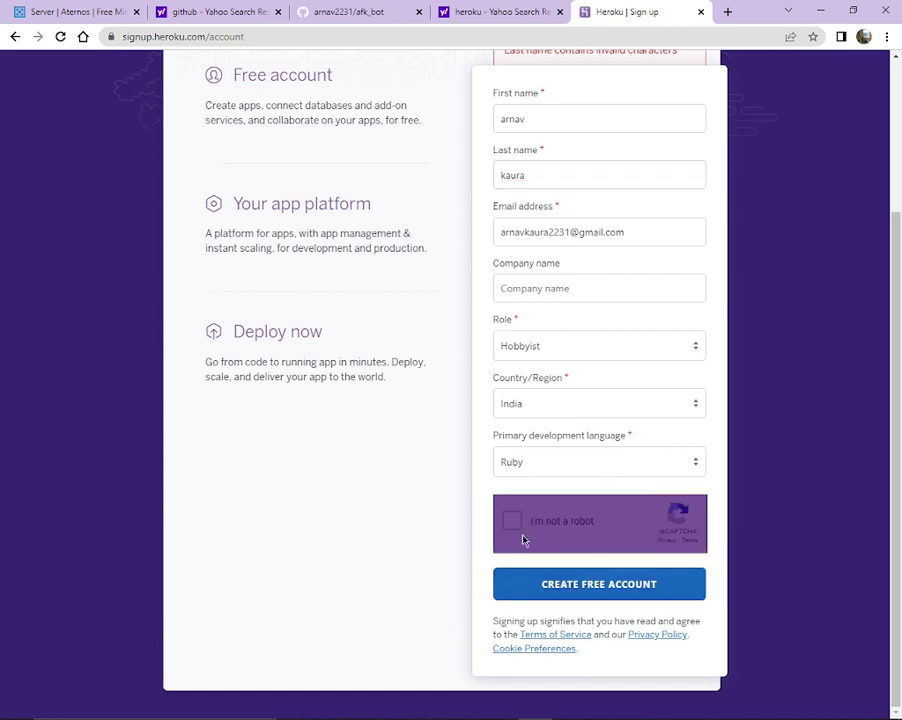
left_click(564, 584)
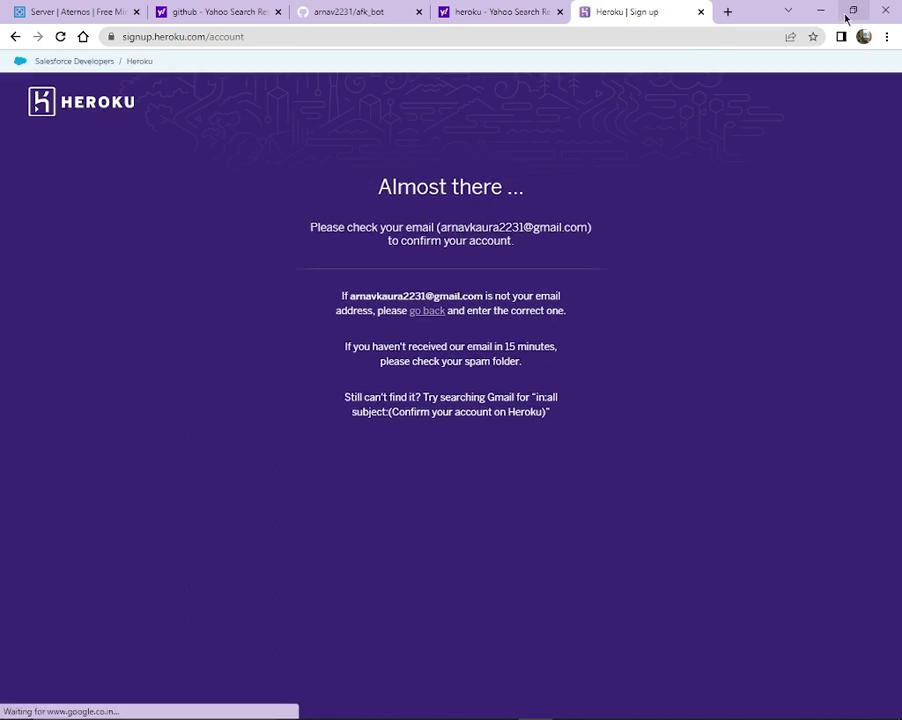
left_click(728, 12)
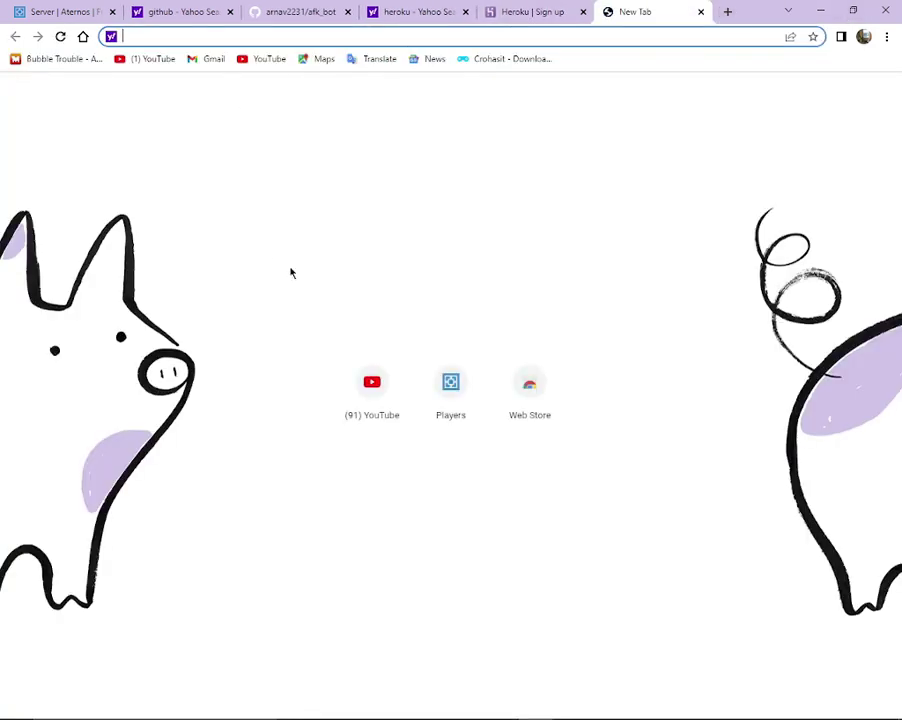
Open the 'Confirm your account on Heroku' e-mail in Gmail and follow its activation link.
left_click(216, 63)
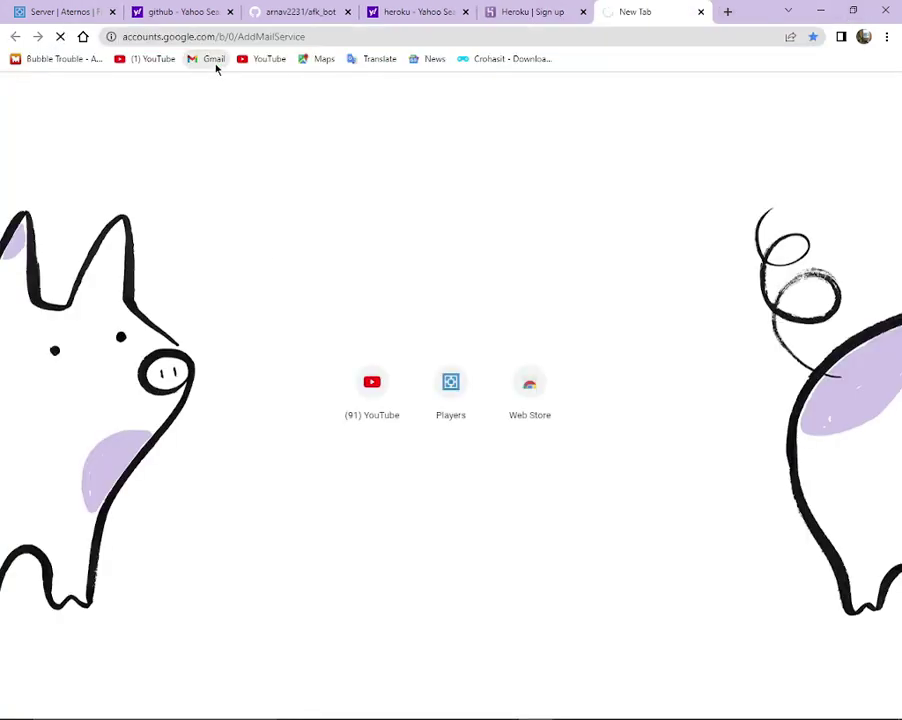
right_click(187, 149)
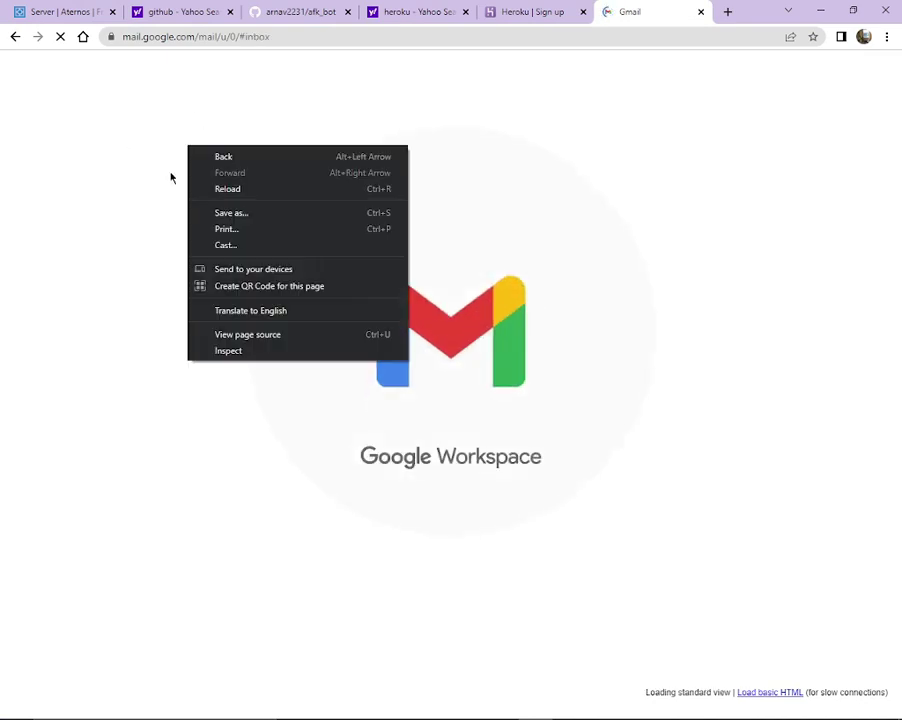
left_click(256, 222)
left_click(198, 111)
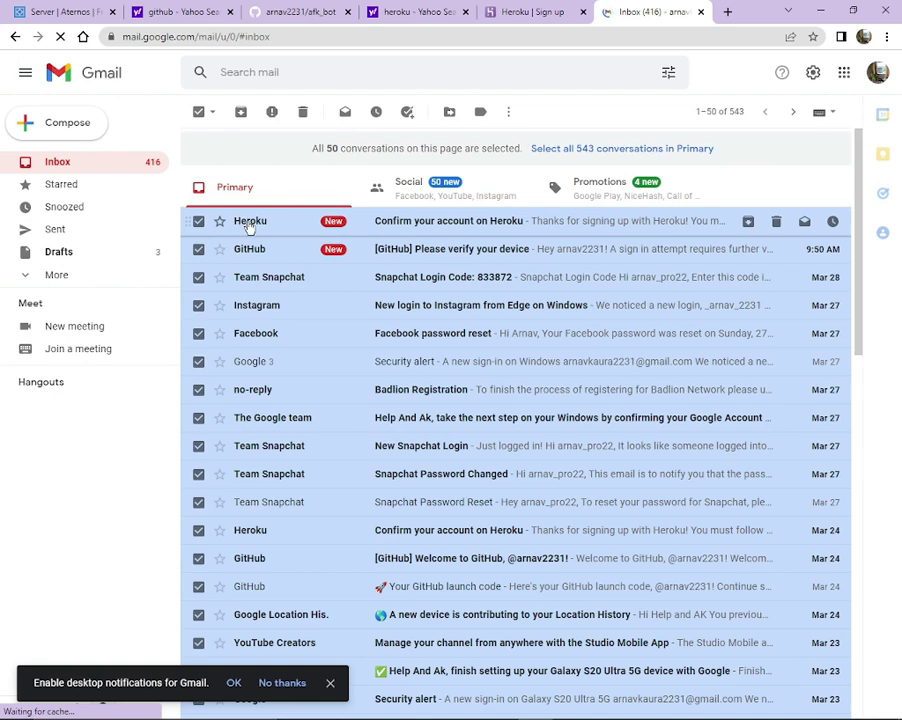
left_click(243, 221)
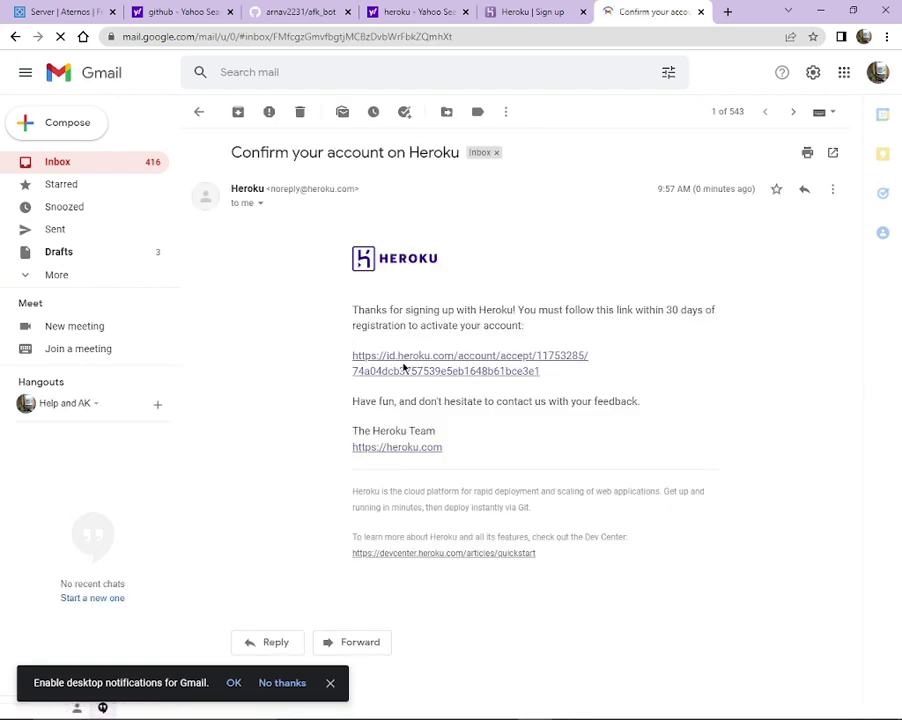
left_click(406, 366)
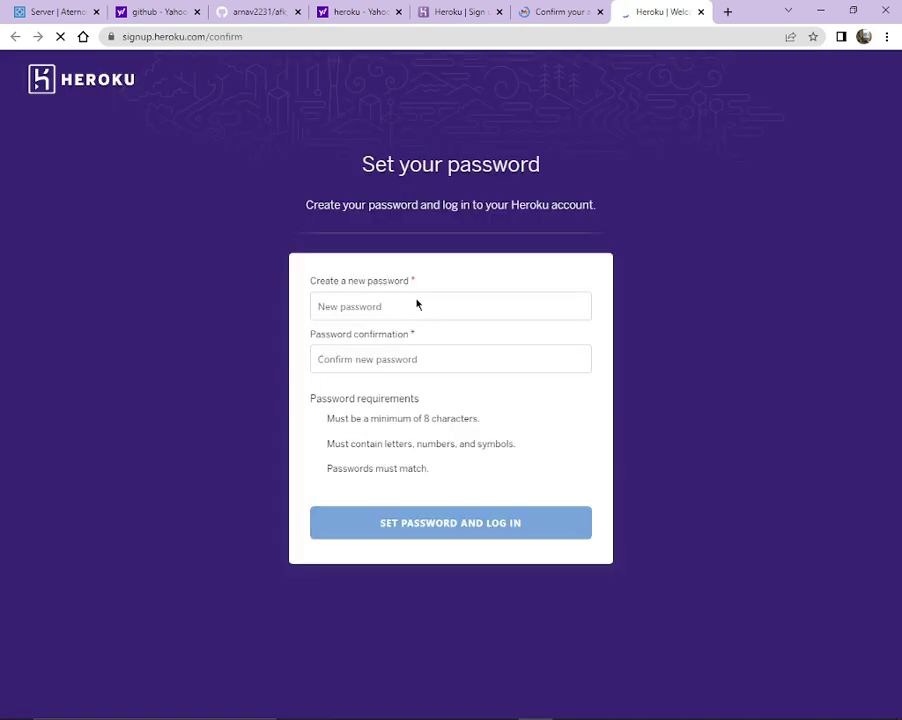
Enter and confirm a new Heroku password meeting all requirements, then set it and log in.
left_click(385, 318)
type("•")
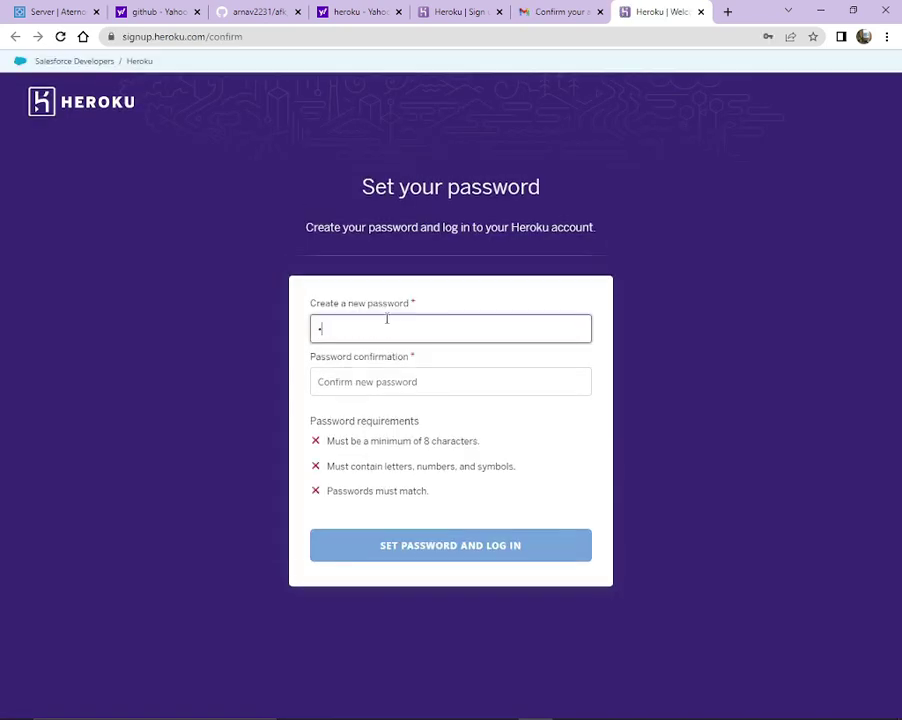
left_click(380, 380)
type("••")
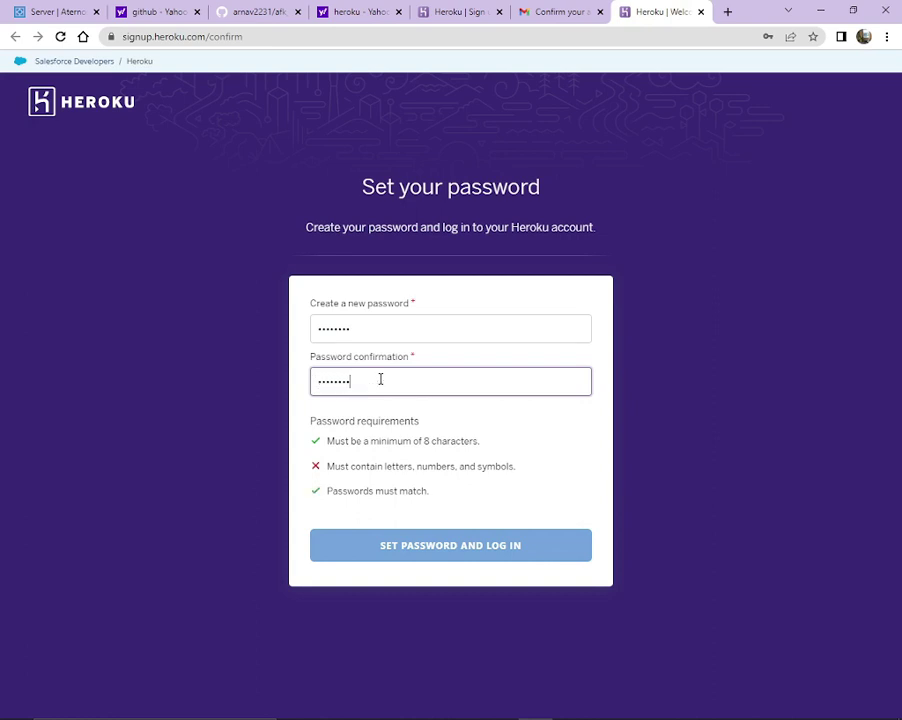
left_click(402, 332)
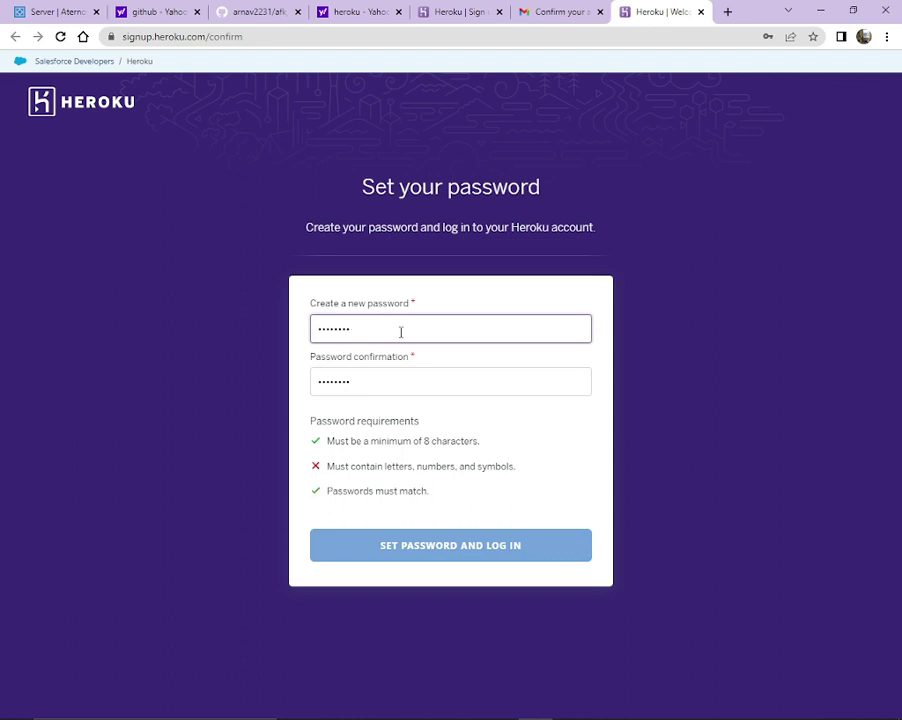
key("ctrl+a")
key("BackSpace")
type("••")
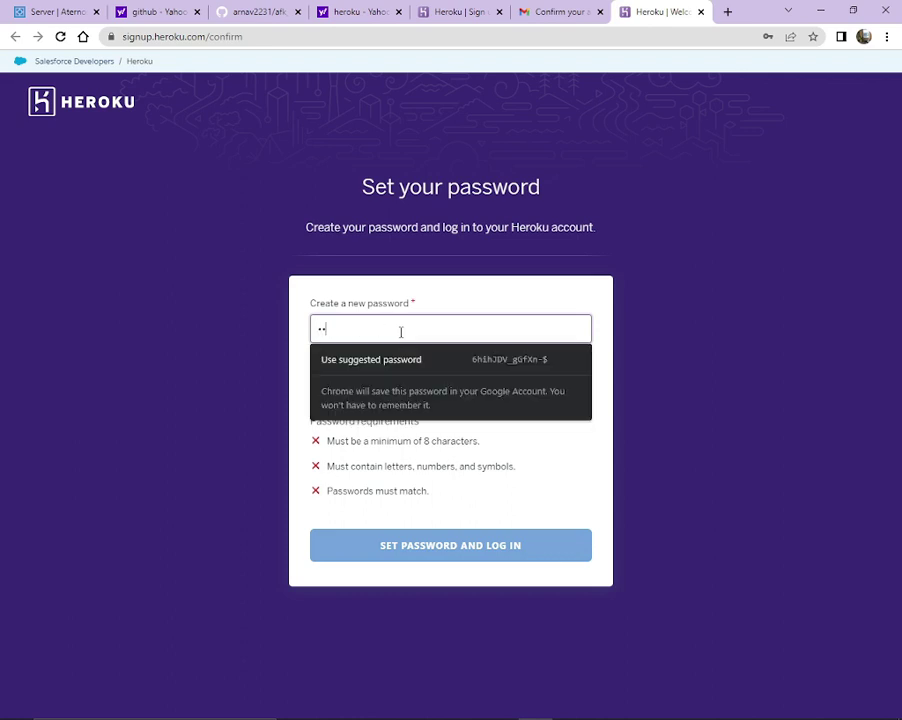
type("••••••")
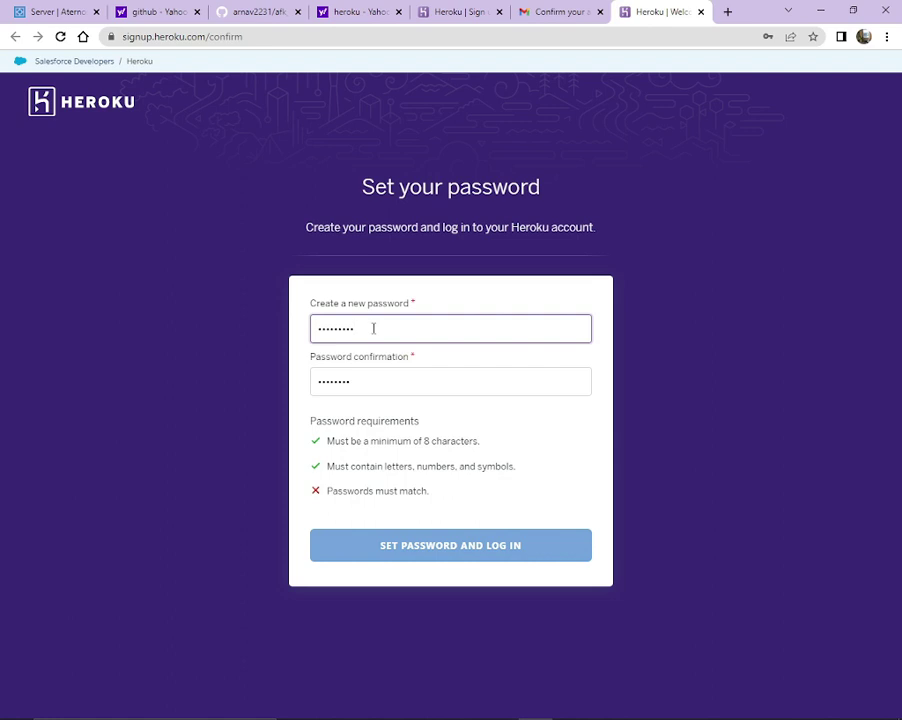
left_click(374, 385)
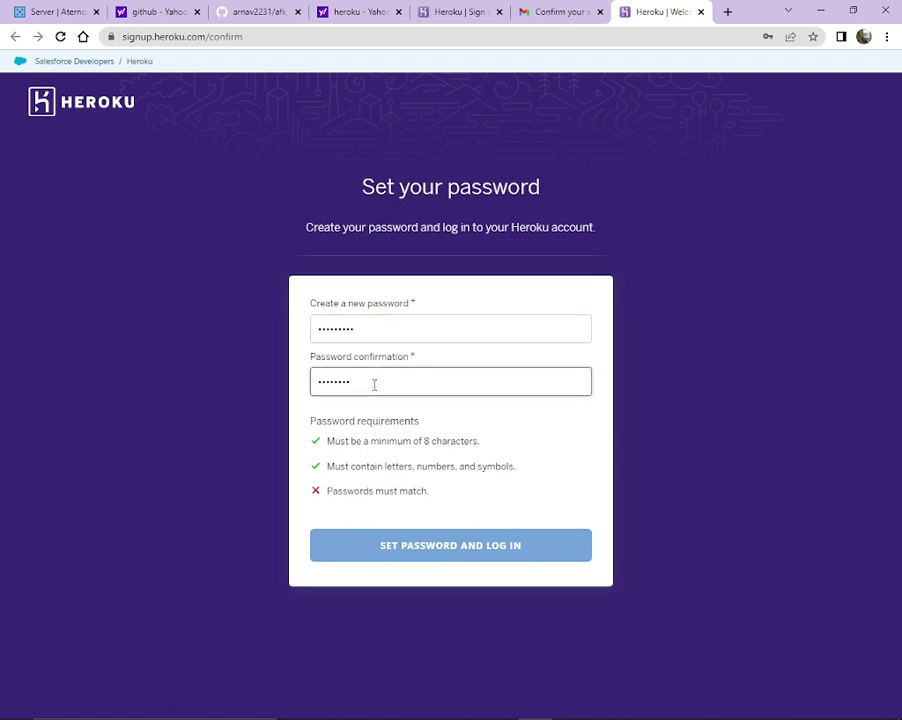
type("•••••••••")
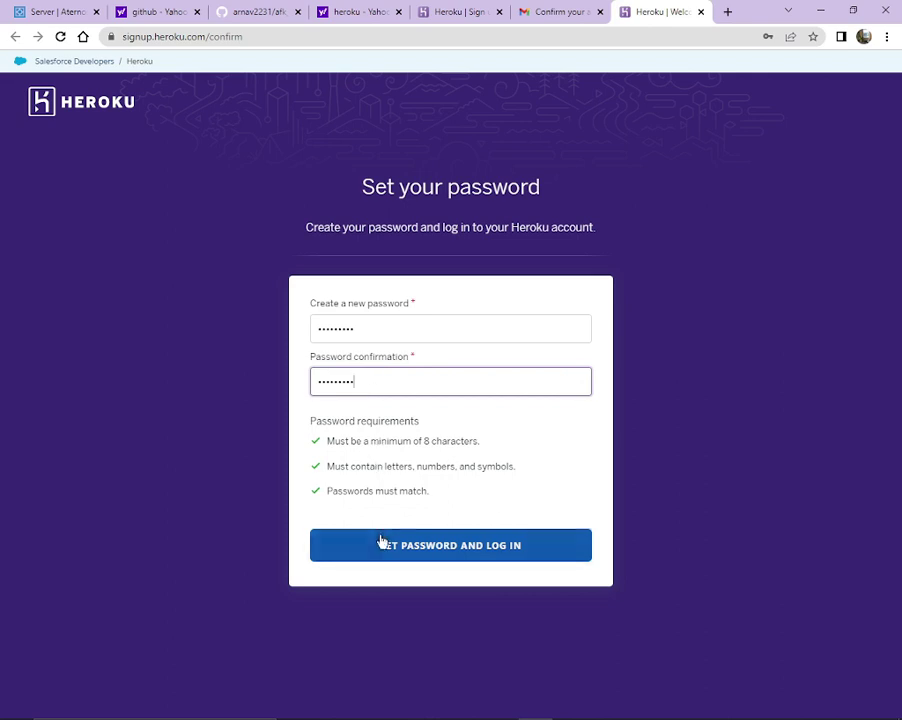
left_click(380, 545)
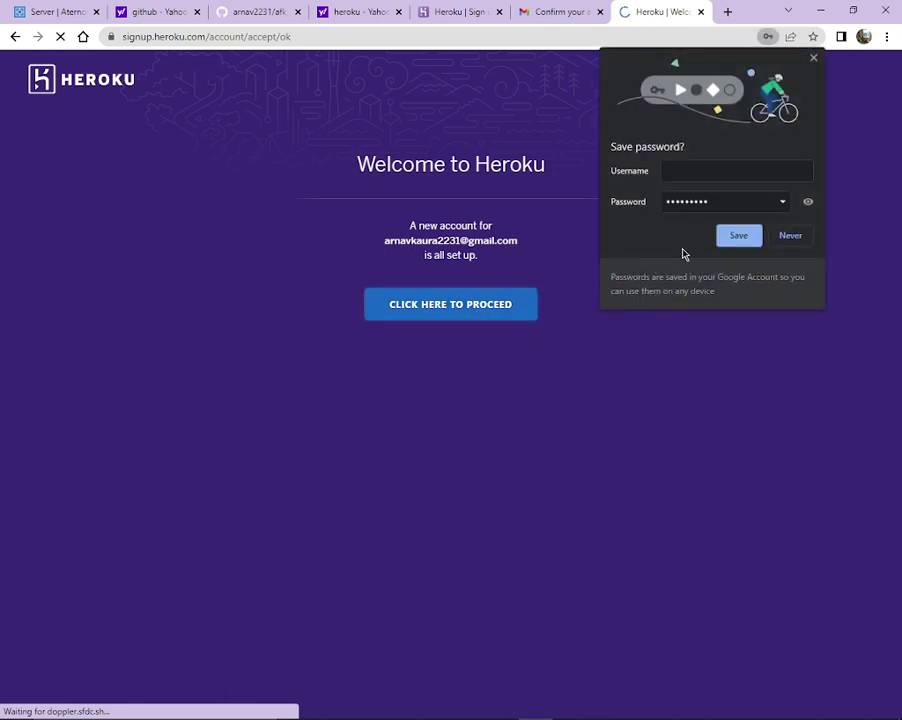
Save the new password in Chrome and close the Gmail confirmation tab.
left_click(726, 238)
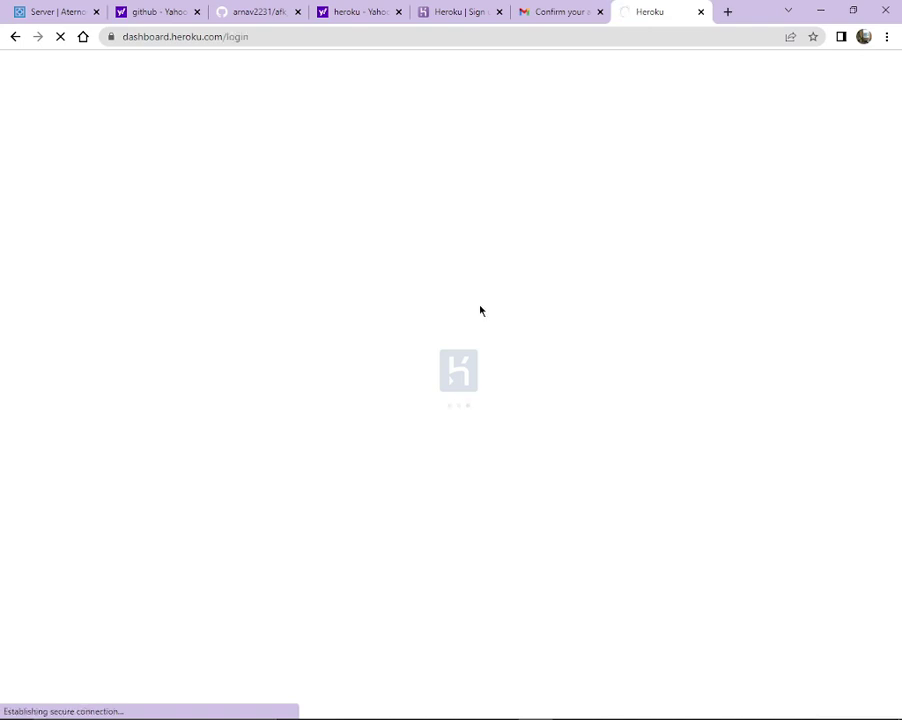
left_click(600, 14)
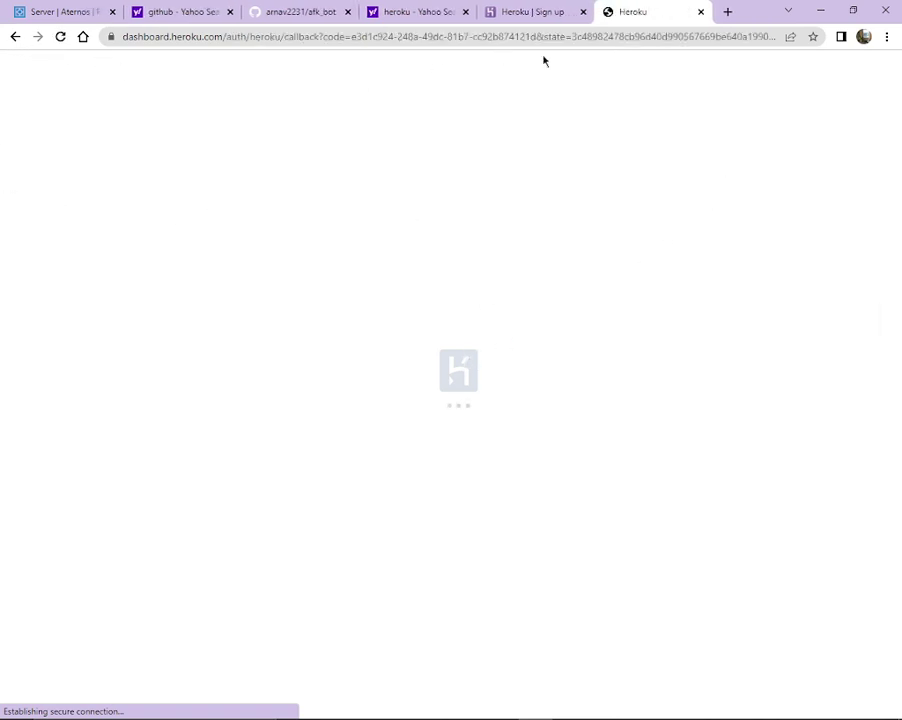
right_click(416, 184)
left_click(379, 176)
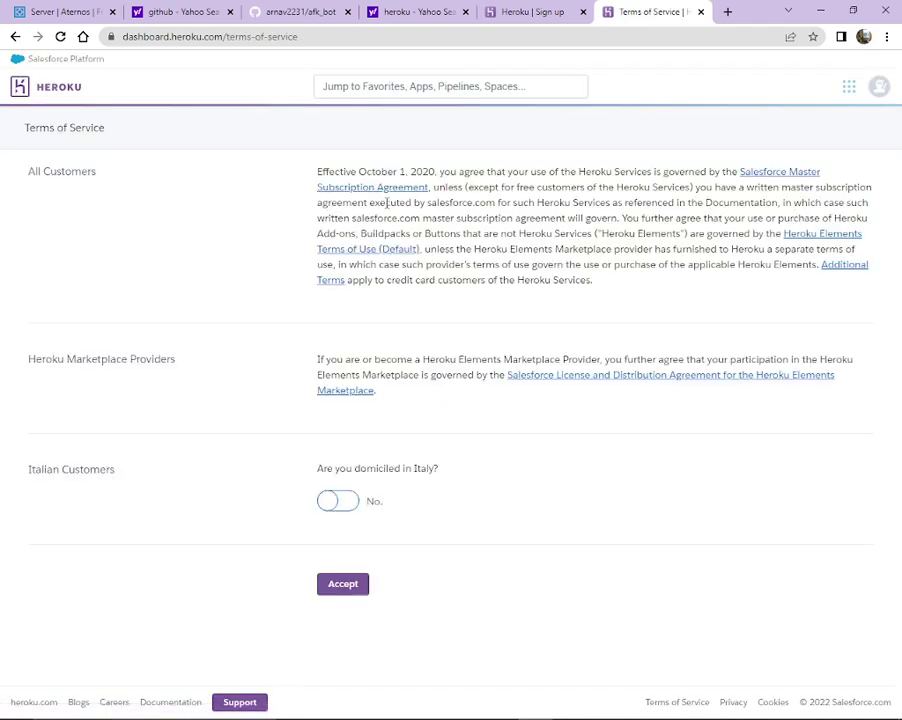
Accept Heroku's terms of service and start creating a new app.
left_click(345, 585)
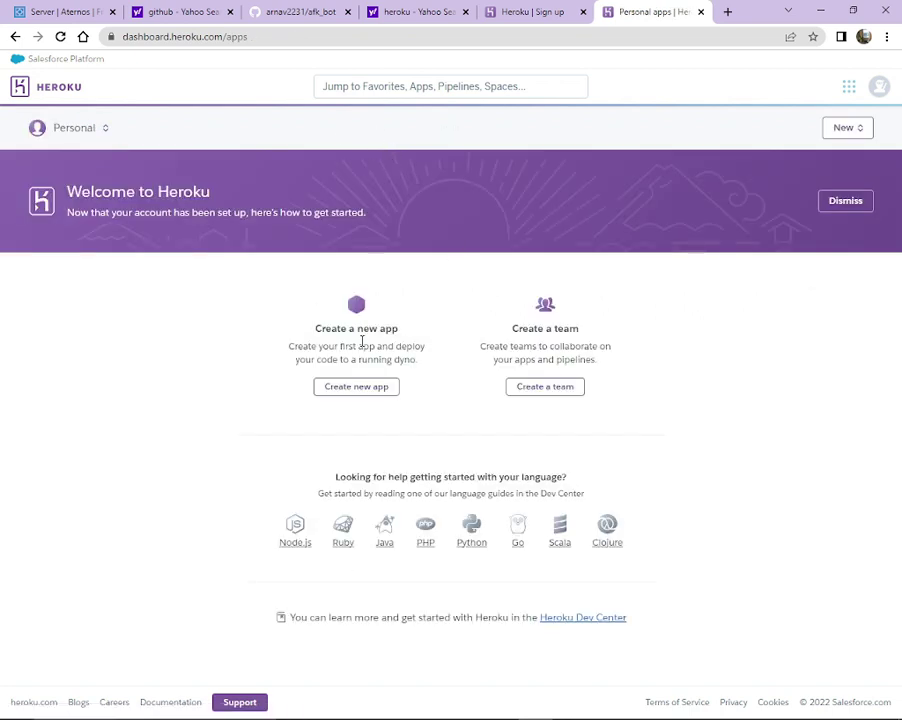
left_click(363, 387)
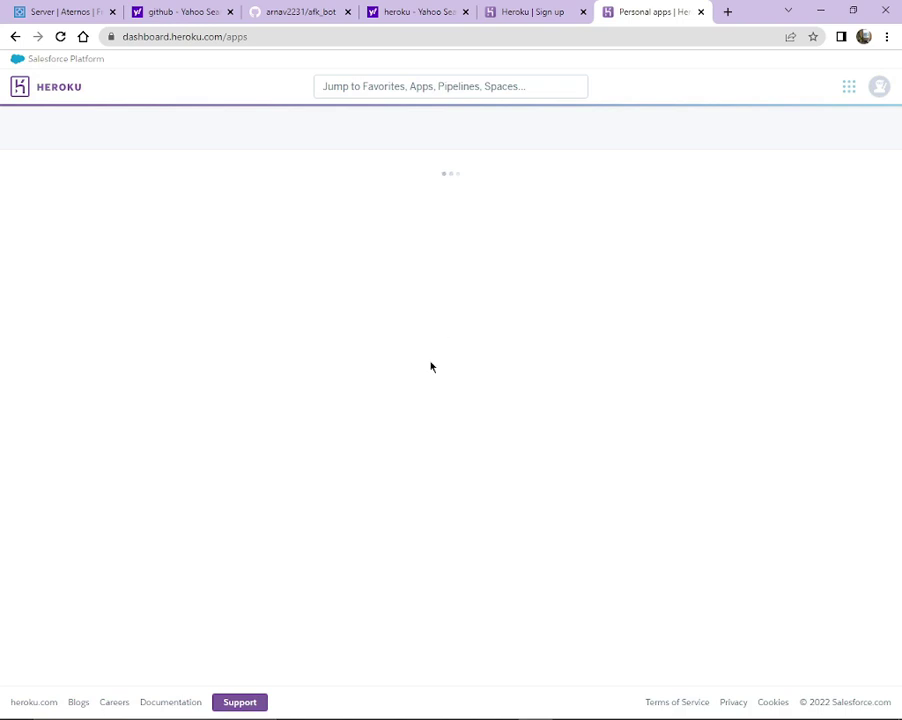
right_click(416, 355)
Create the app named afkbot2232789 in the United States region.
left_click(266, 212)
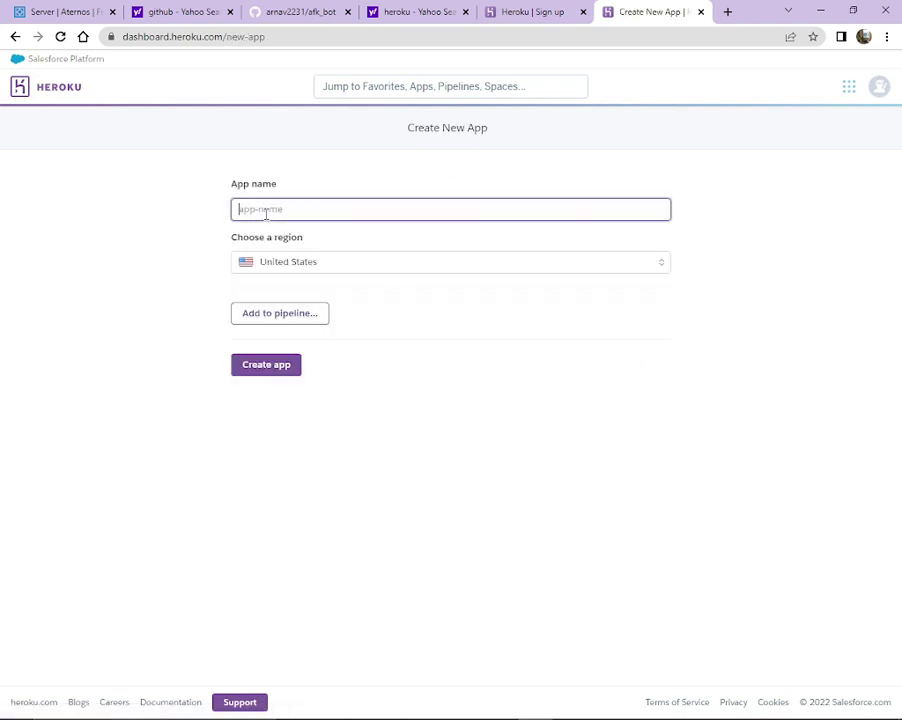
type("nameanythin")
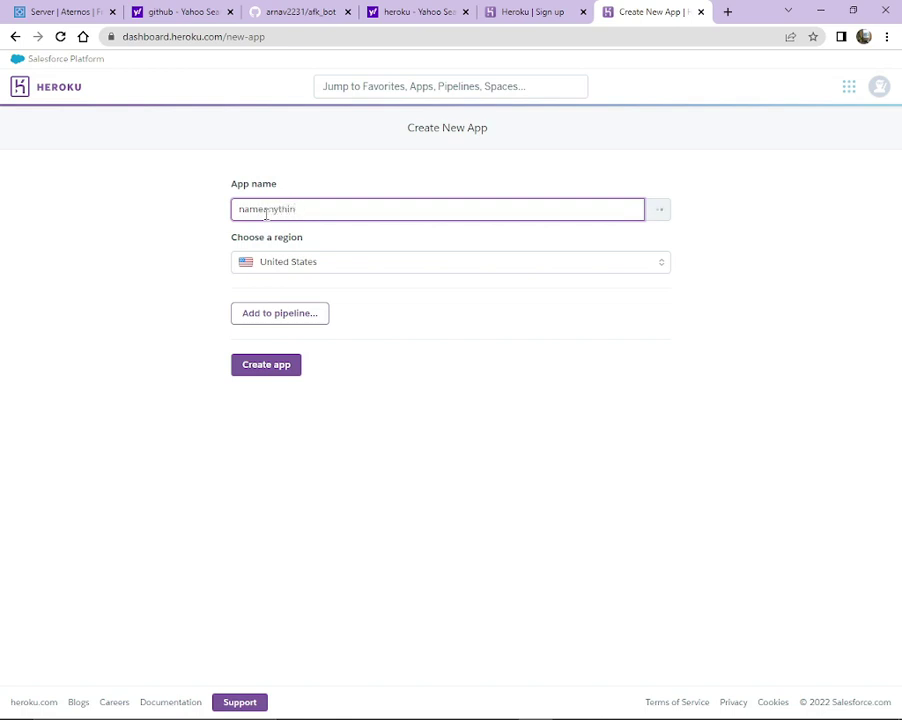
key("ctrl+a")
key("BackSpace")
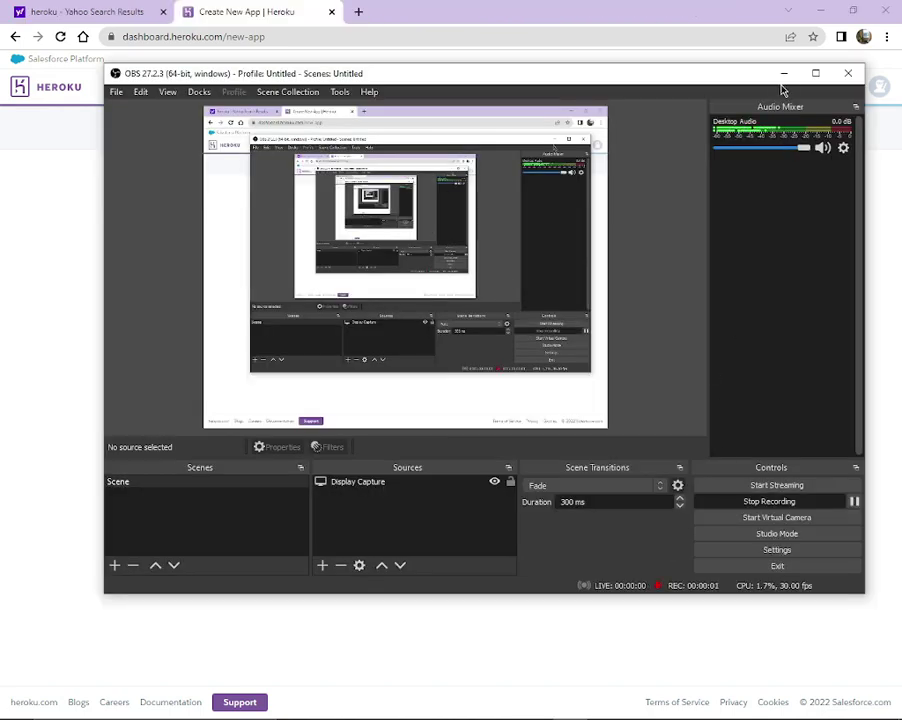
left_click(808, 73)
type("afkbot2232")
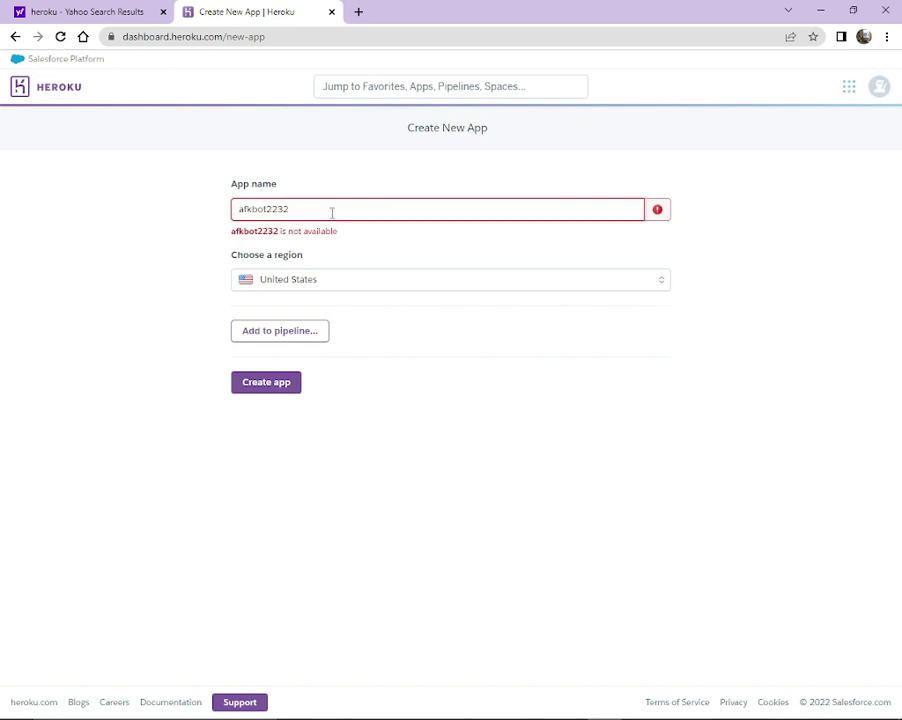
type("789")
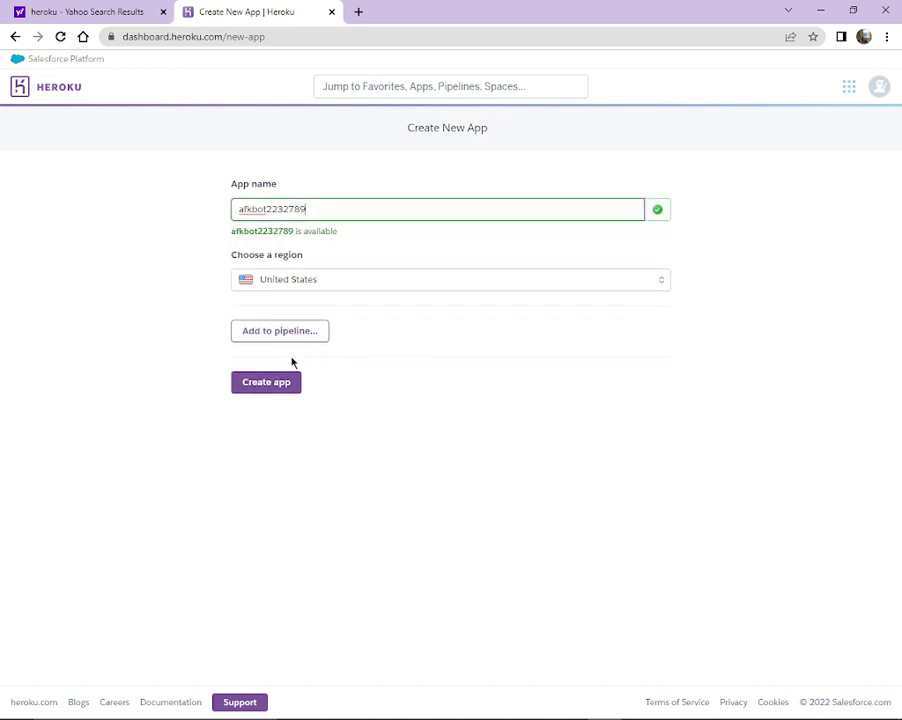
left_click(275, 381)
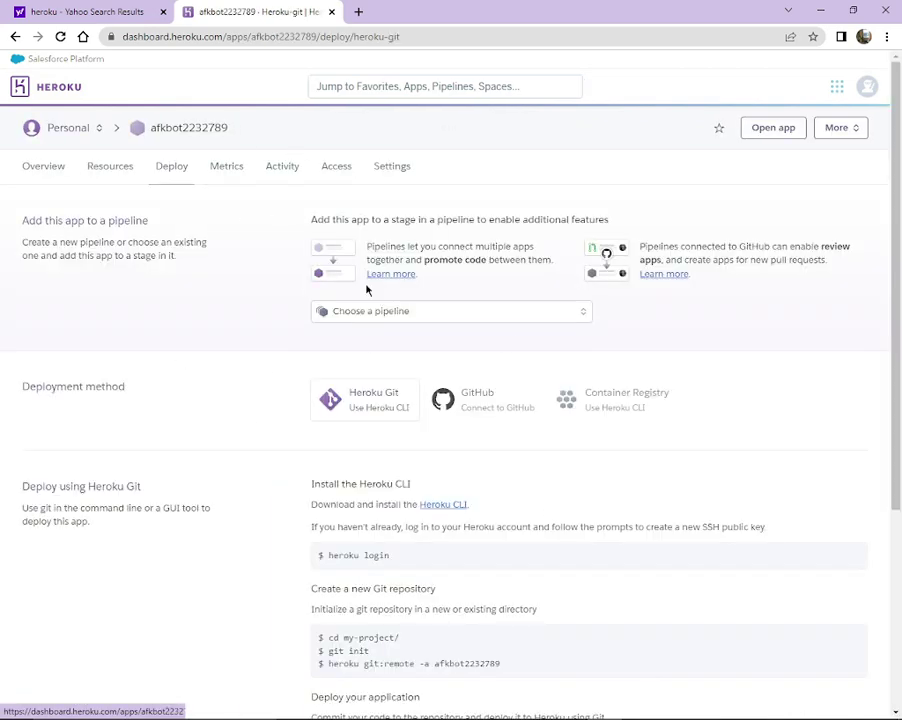
Choose GitHub deployment, find the afk_bot repository and connect it to the app.
scroll(481, 326, "down", 2)
scroll(485, 300, "up", 1)
left_click(487, 272)
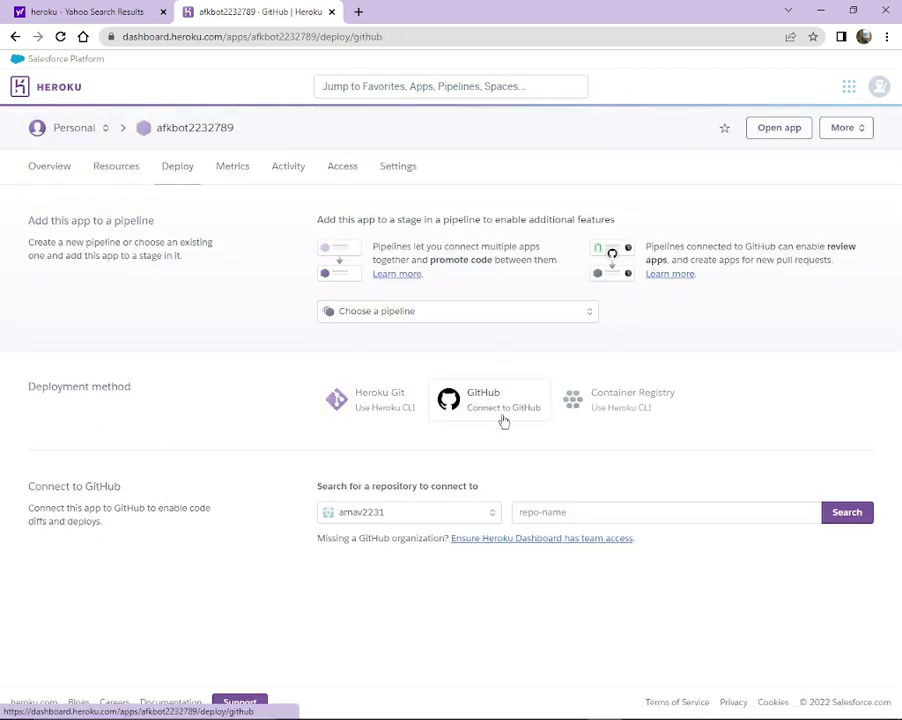
left_click(572, 510)
left_click(588, 537)
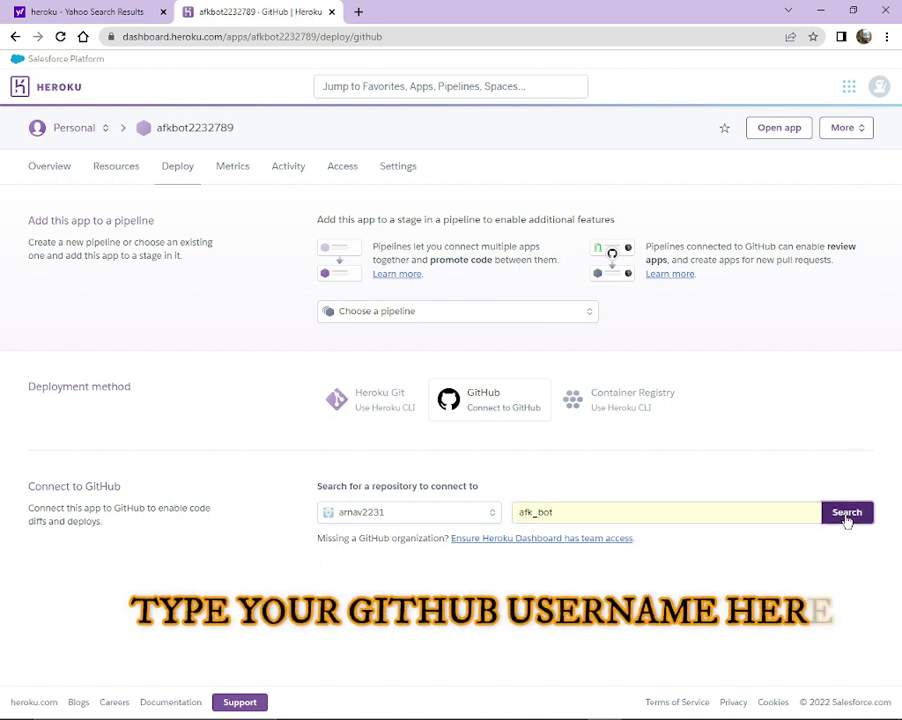
left_click(846, 516)
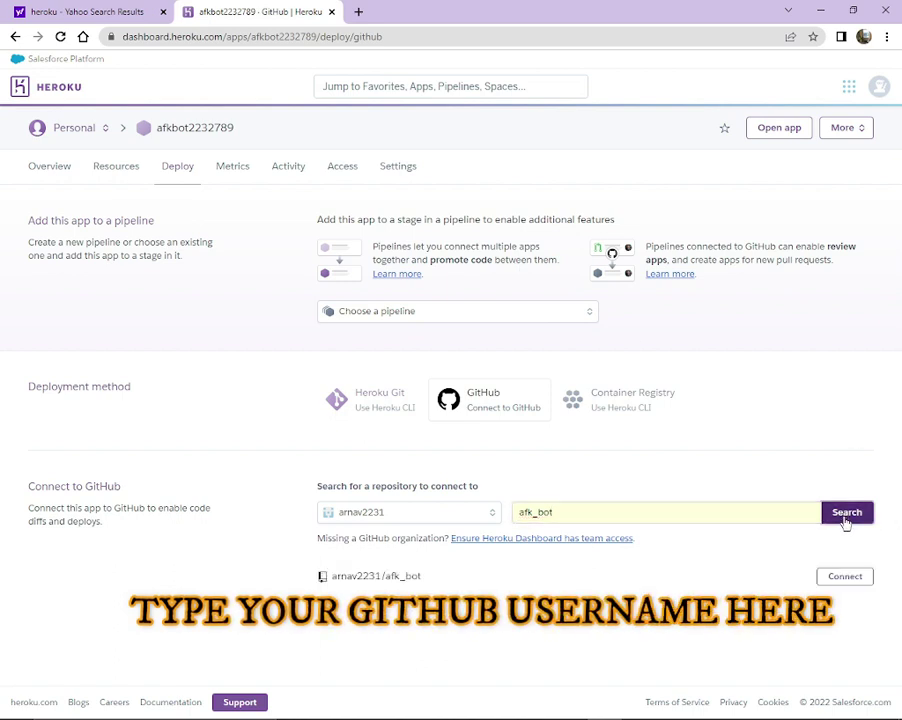
left_click(844, 576)
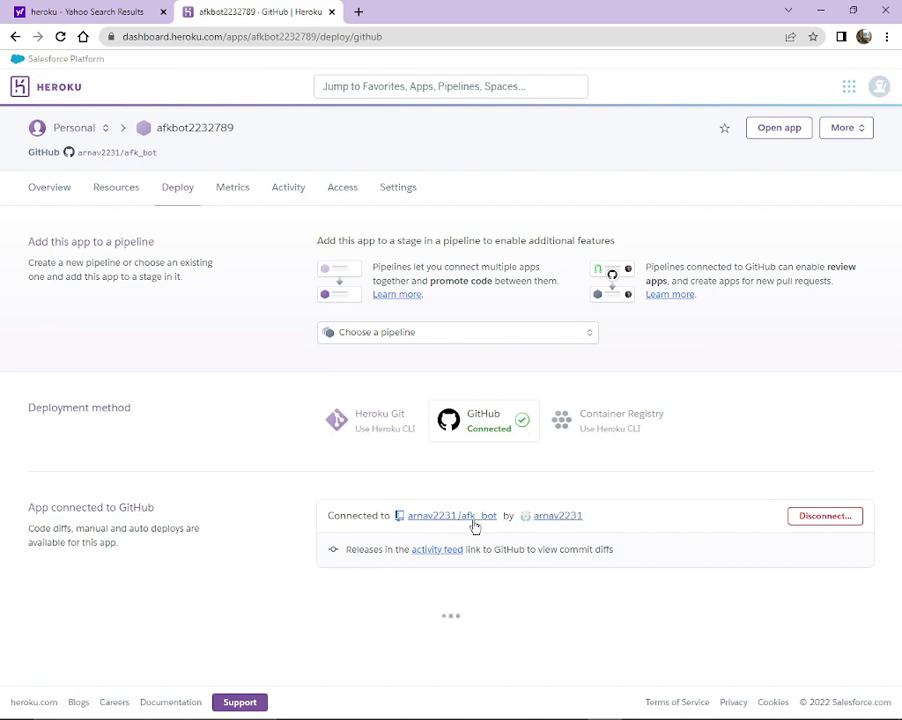
Manually deploy the main branch, then view the Aternos players page in a new tab.
scroll(556, 536, "down", 5)
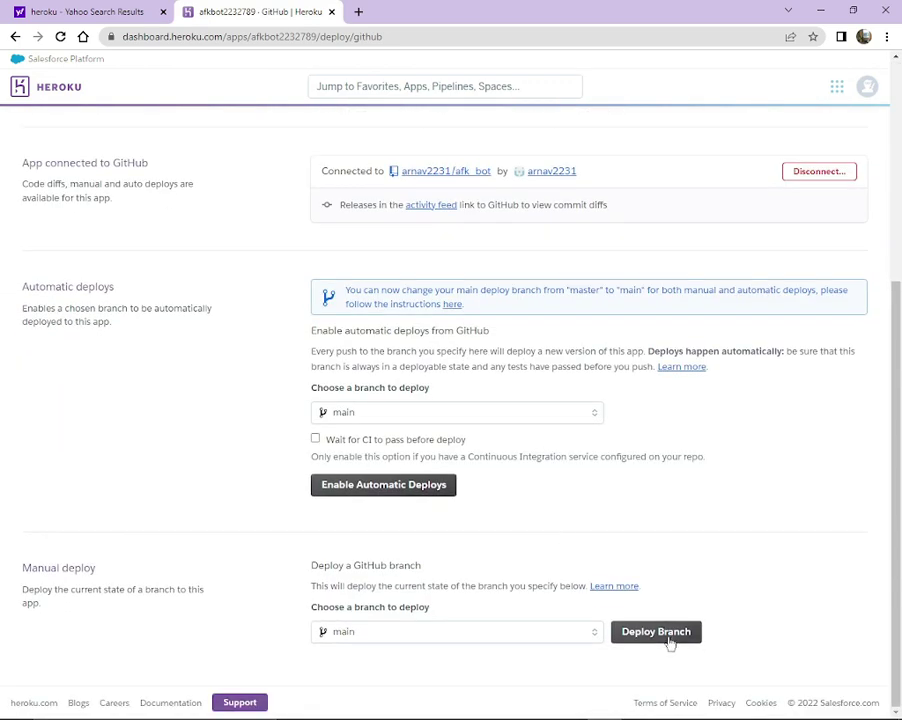
left_click(661, 627)
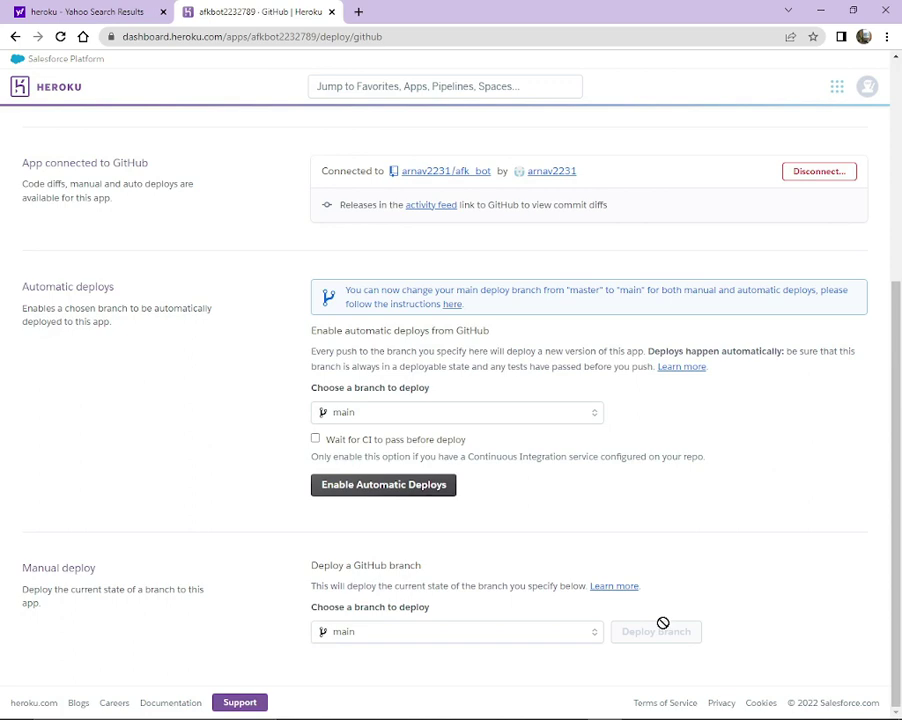
scroll(658, 620, "down", 4)
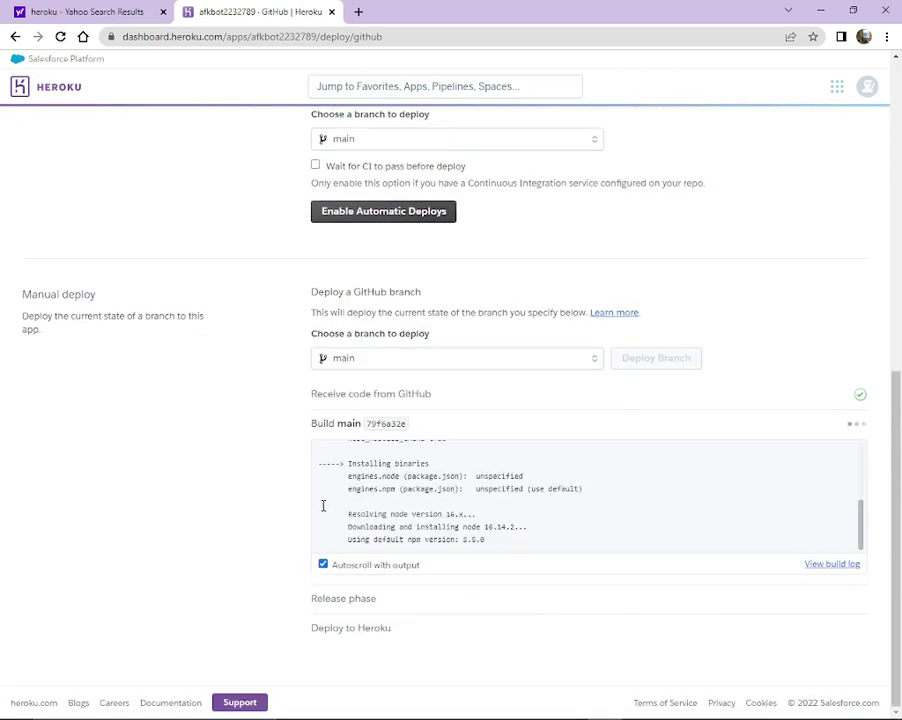
left_click(358, 11)
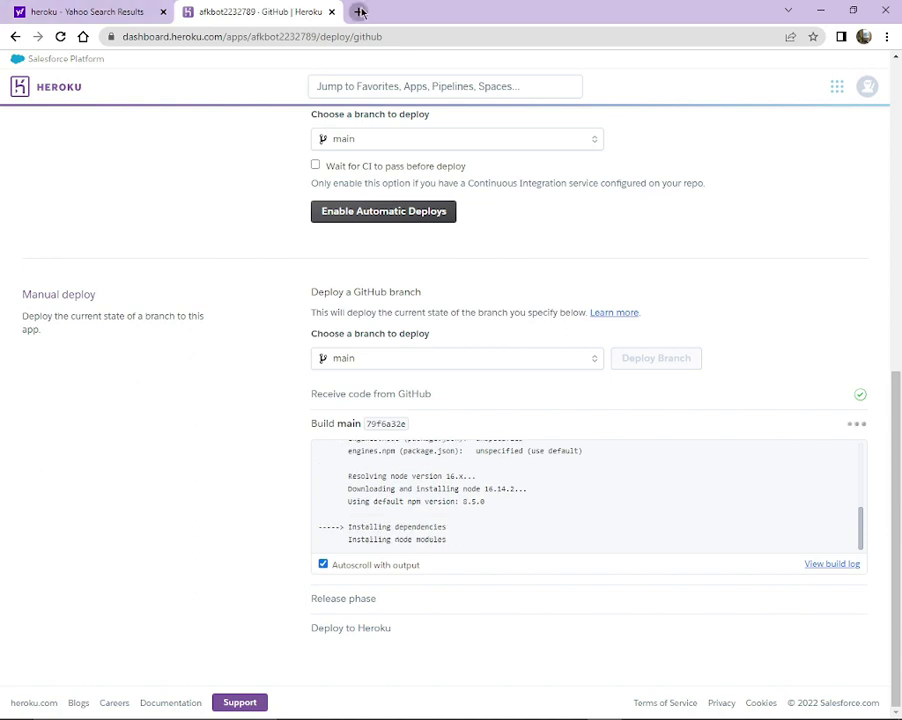
left_click(389, 389)
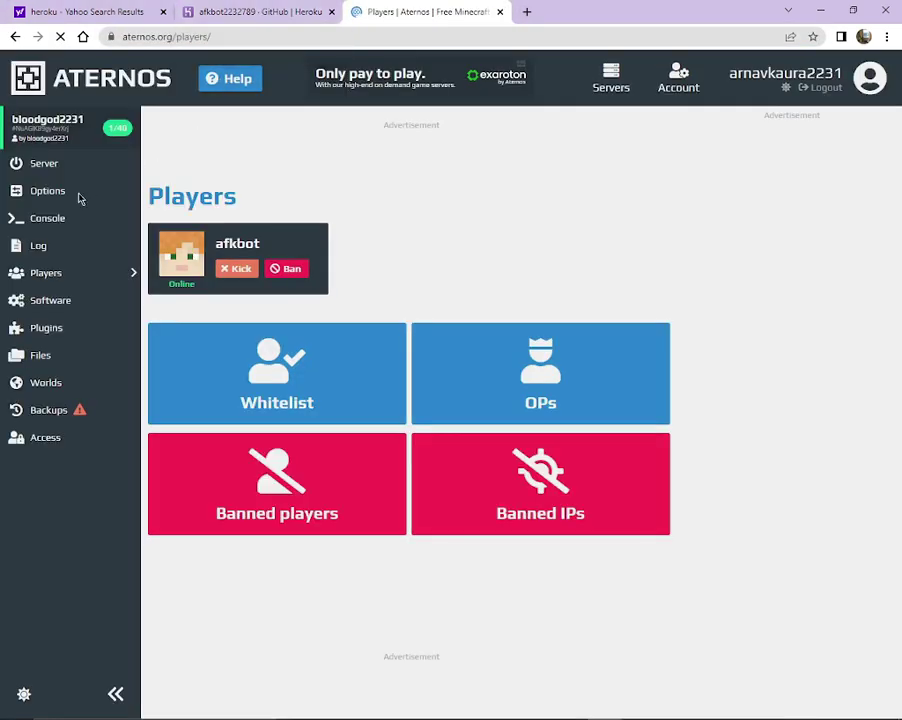
Return to the Aternos server overview, then back to the Heroku deploy page.
left_click(77, 163)
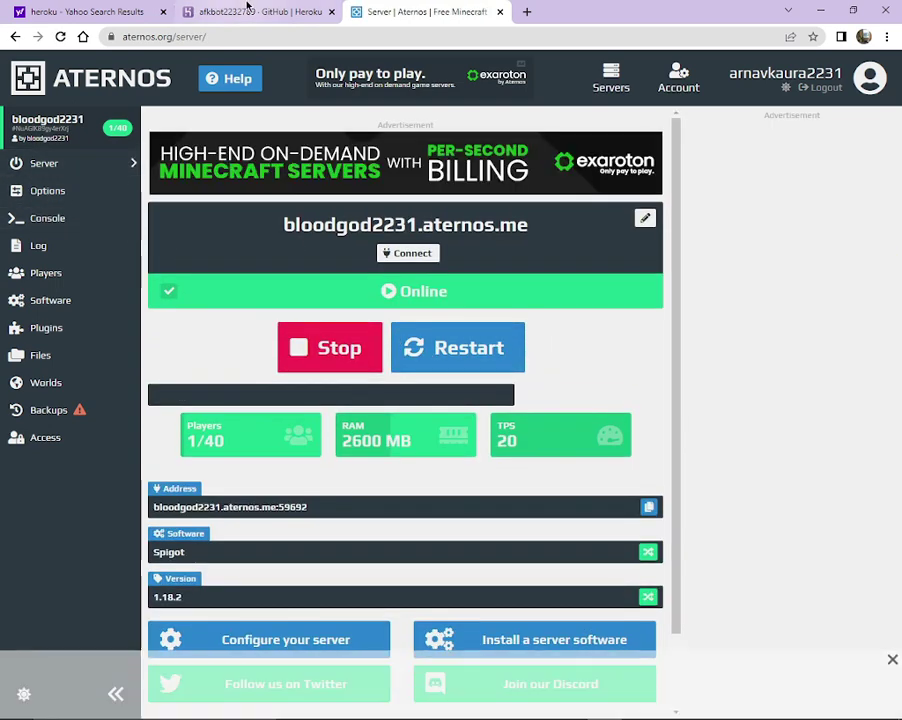
left_click(242, 8)
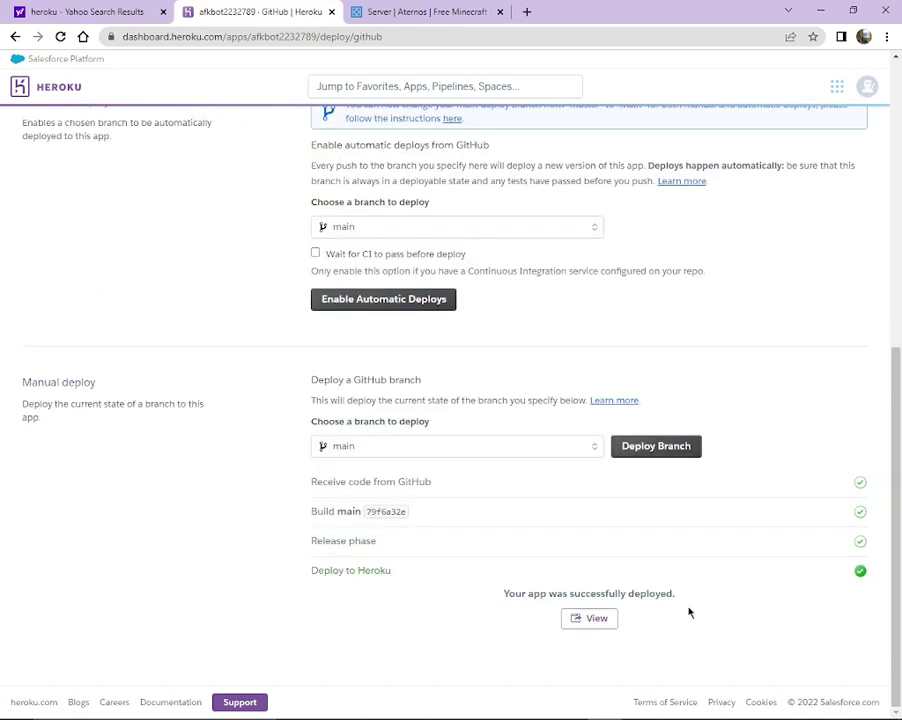
Open the app's Resources page, reload it, and make a first pass editing the web and worker dynos.
scroll(66, 201, "up", 5)
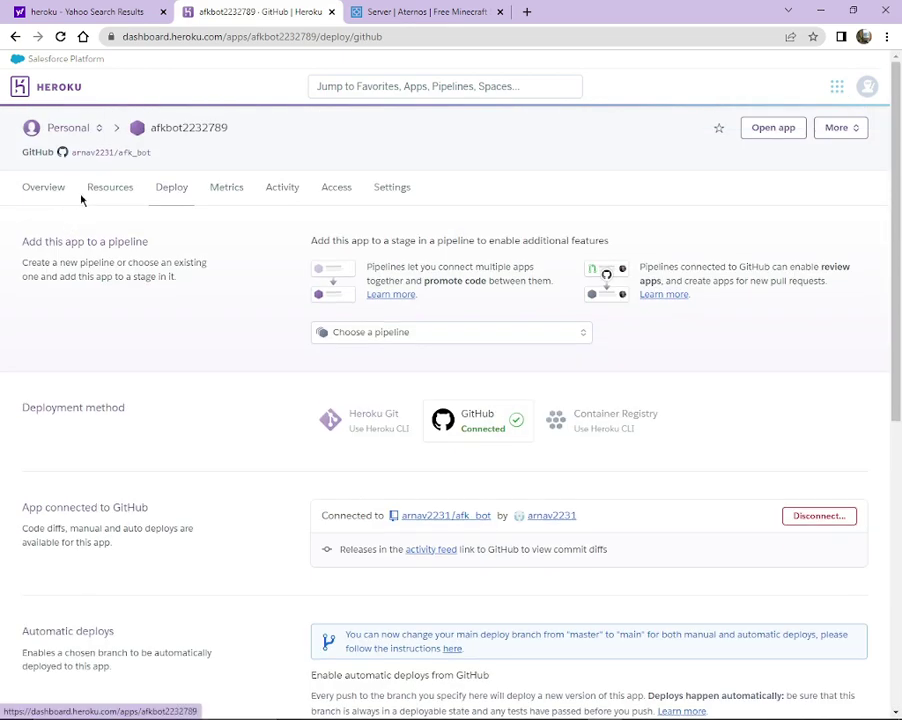
left_click(97, 195)
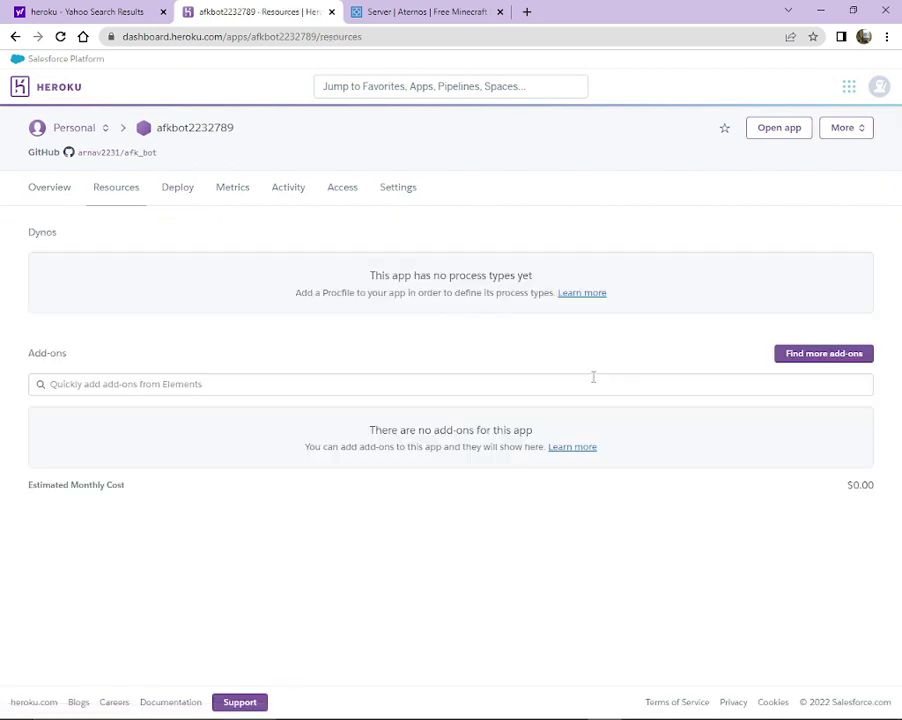
left_click(60, 36)
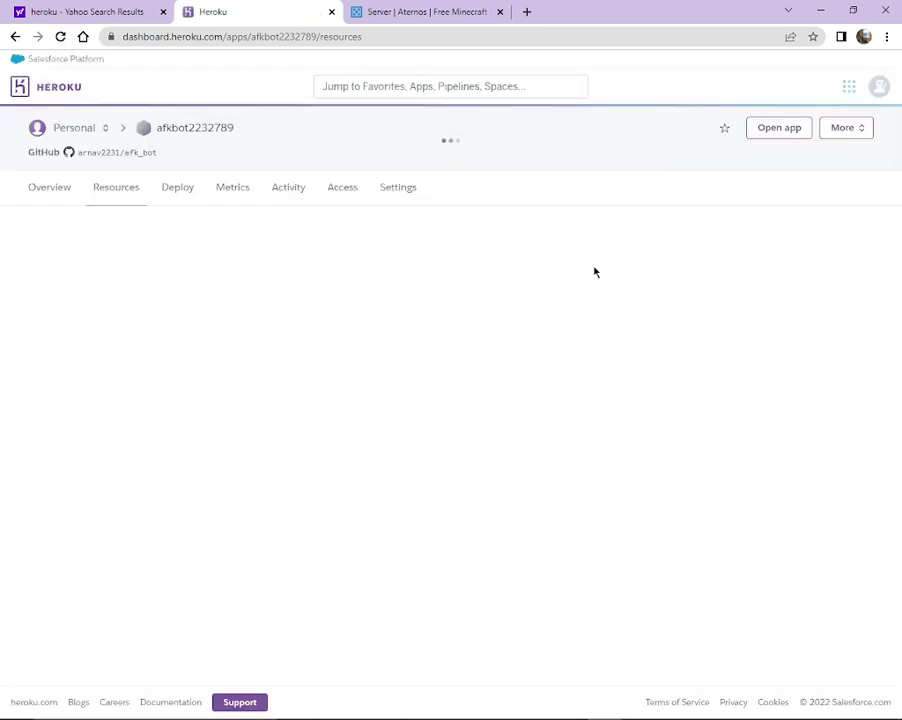
left_click(851, 275)
left_click(851, 311)
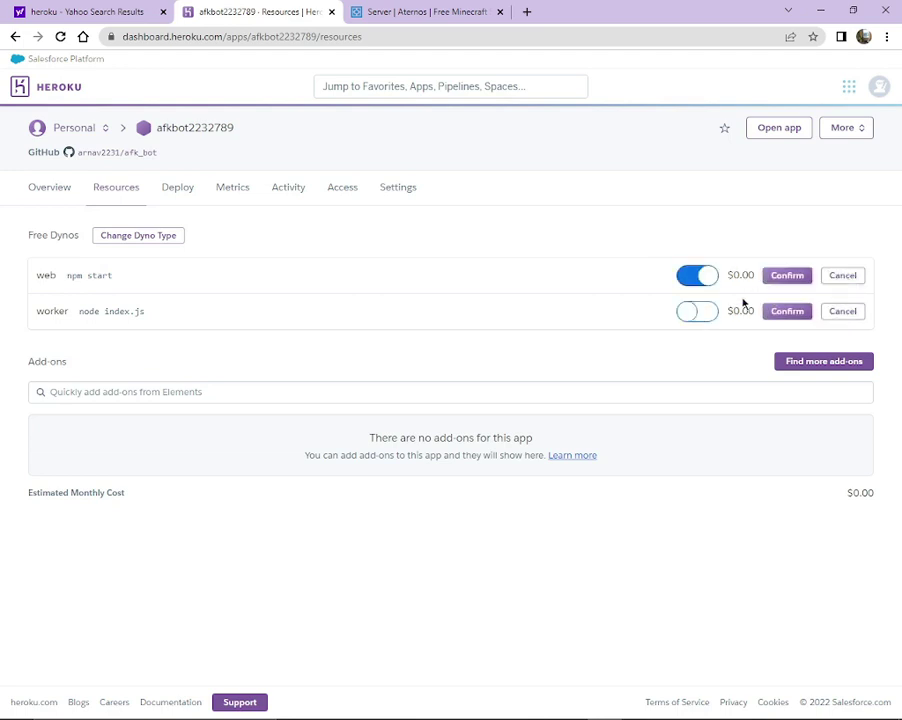
left_click(698, 276)
left_click(787, 308)
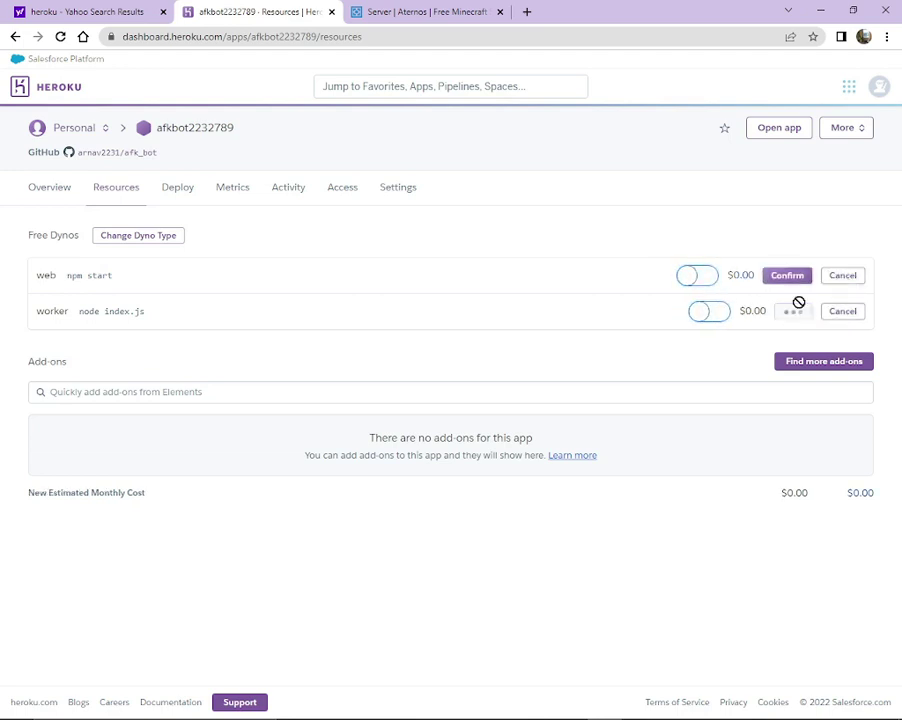
left_click(786, 275)
Switch on the worker (node index.js) and web dynos, confirm, and return to Aternos.
left_click(851, 276)
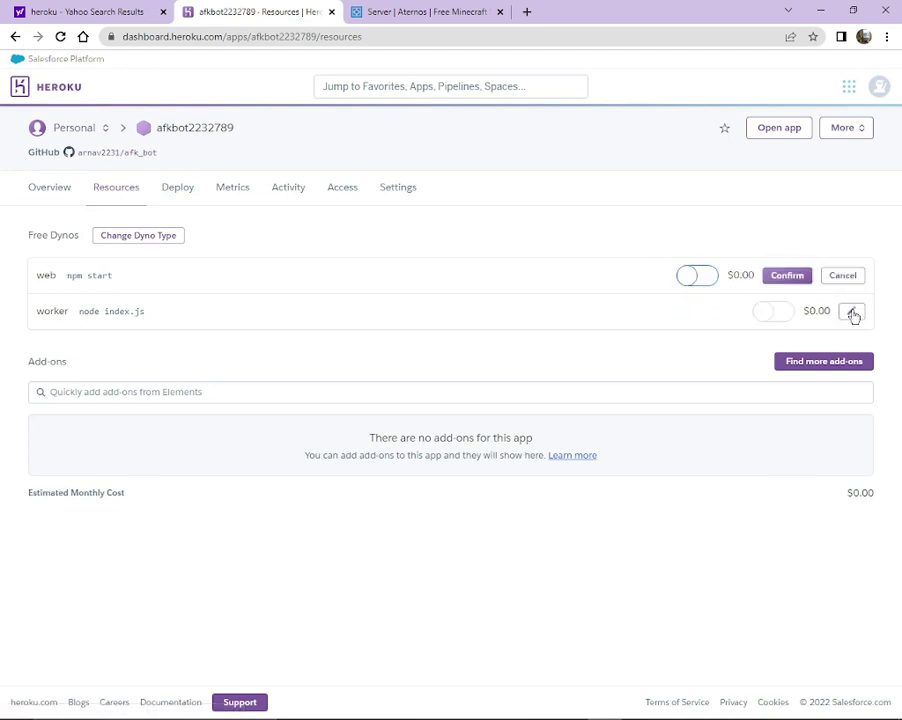
left_click(850, 311)
left_click(700, 311)
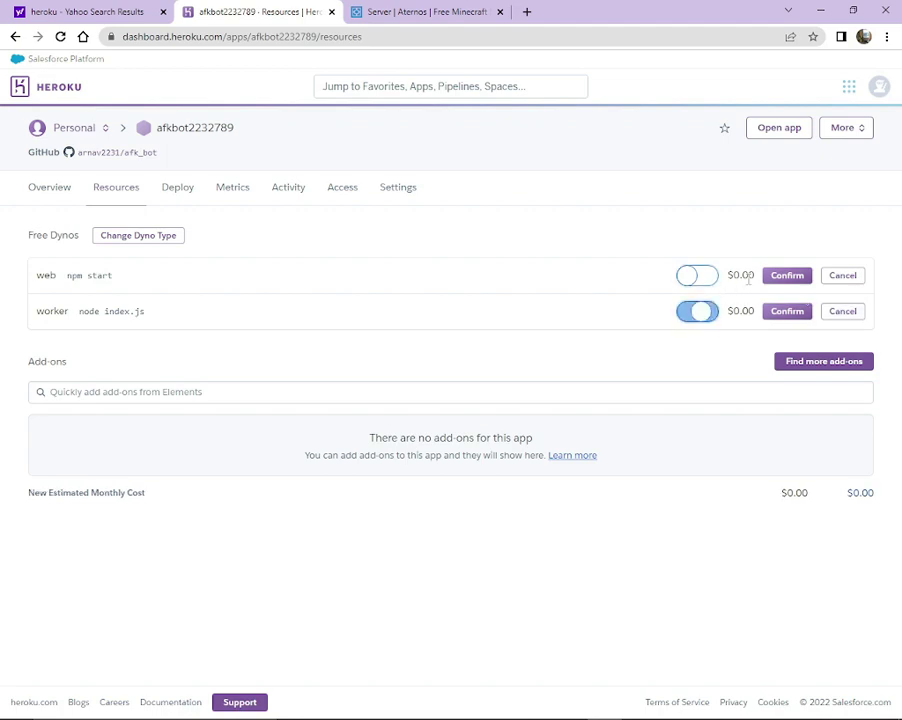
left_click(688, 275)
left_click(787, 275)
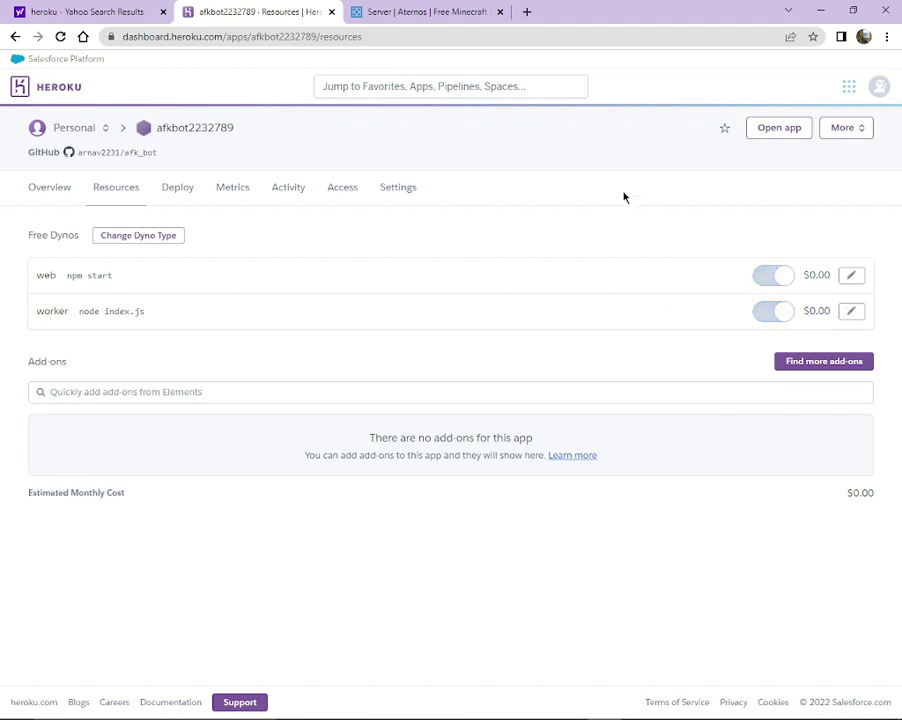
left_click(397, 11)
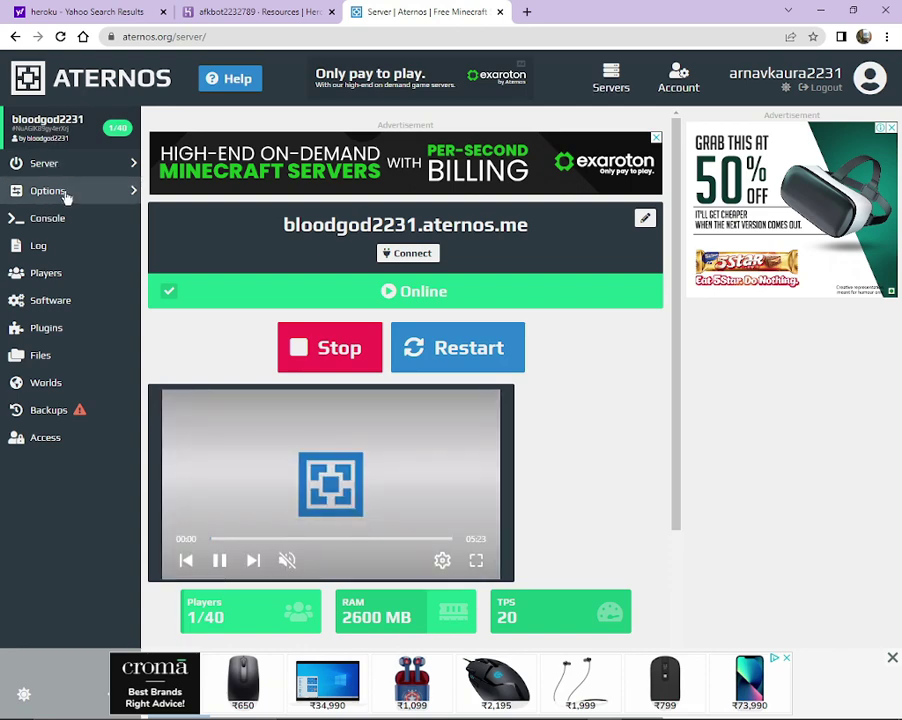
Confirm afkbot is online in the Aternos console log and players list, then restore the Salwyrr client.
left_click(66, 200)
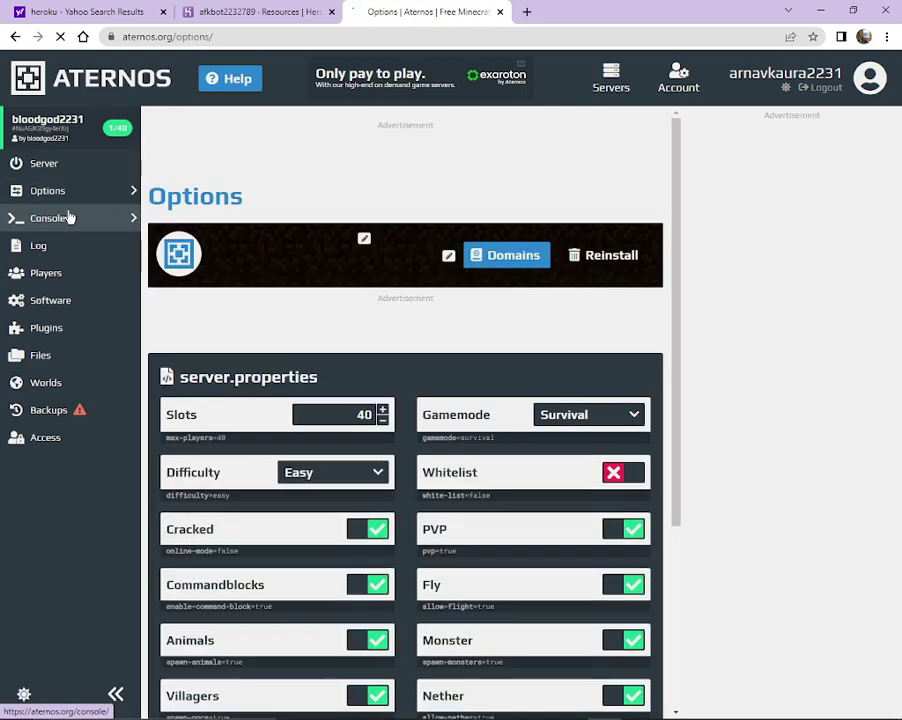
left_click(71, 219)
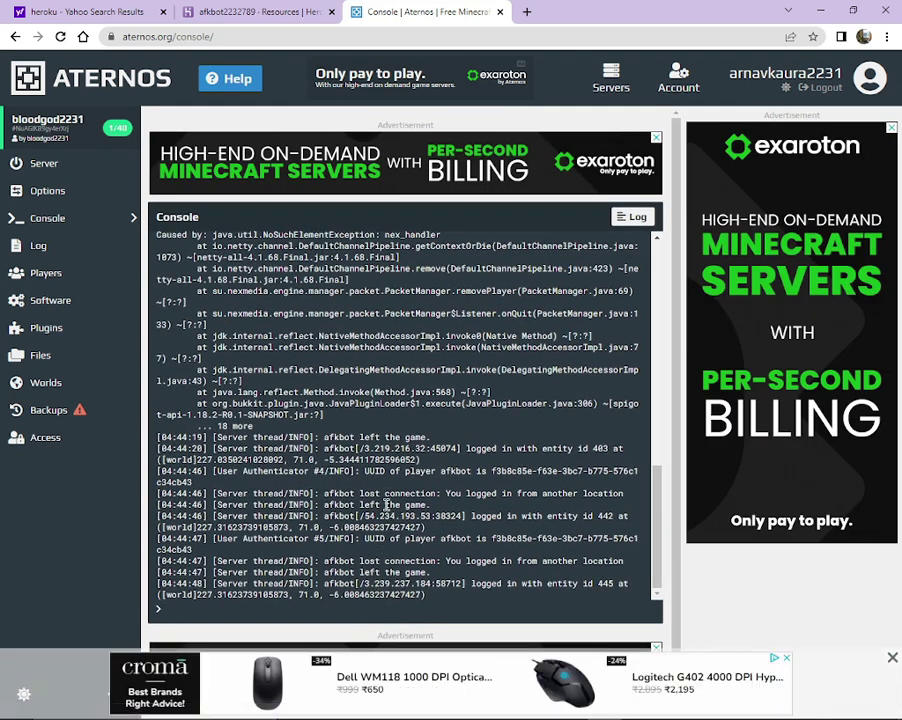
left_click(60, 271)
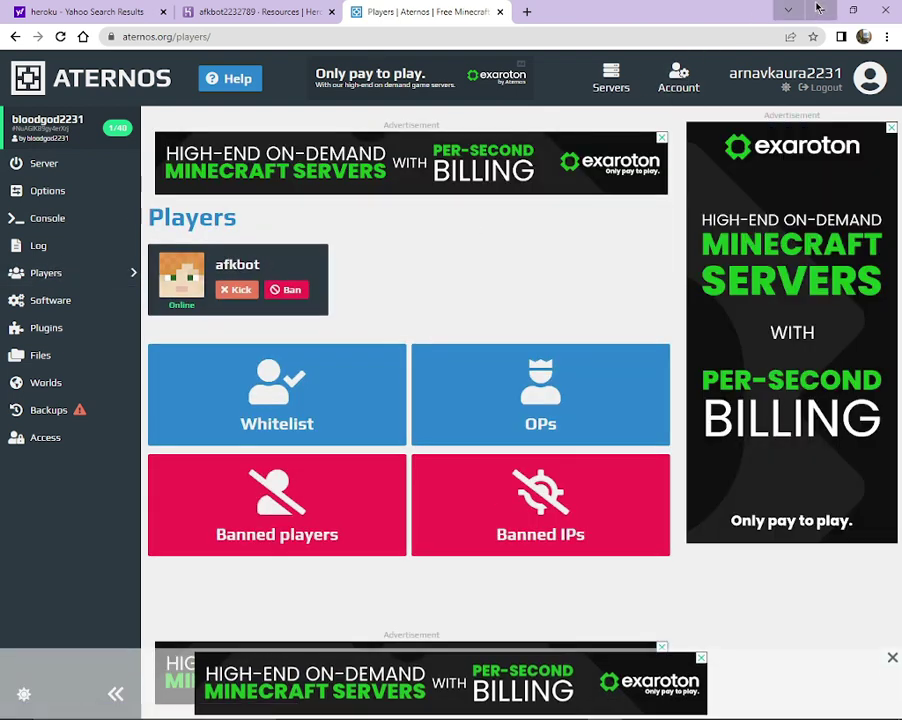
left_click(820, 9)
left_click(536, 706)
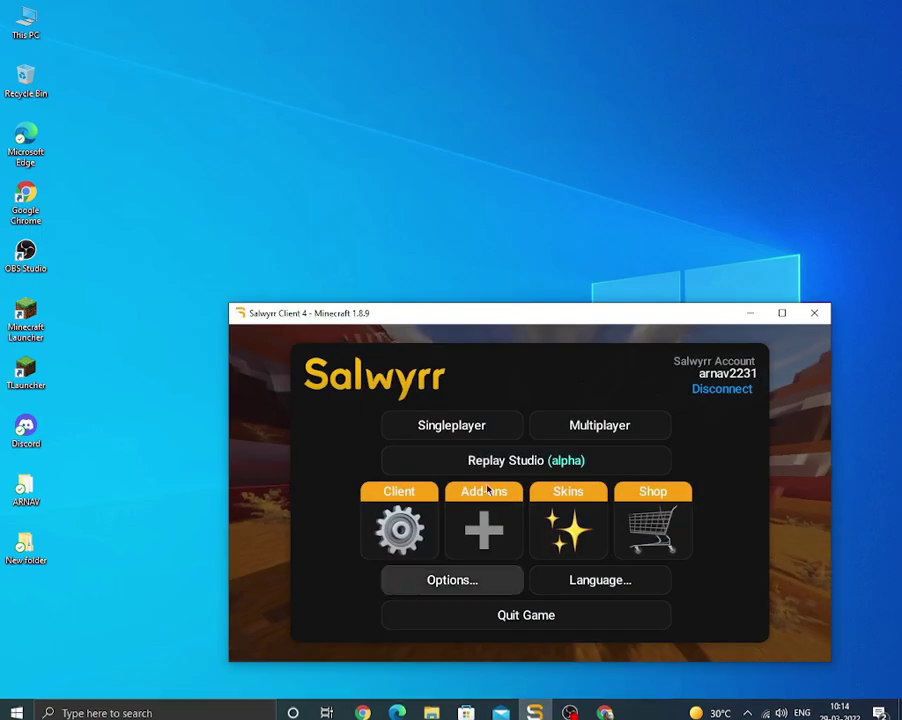
Maximize Minecraft and join the aternos.me server from the multiplayer list.
left_click(781, 312)
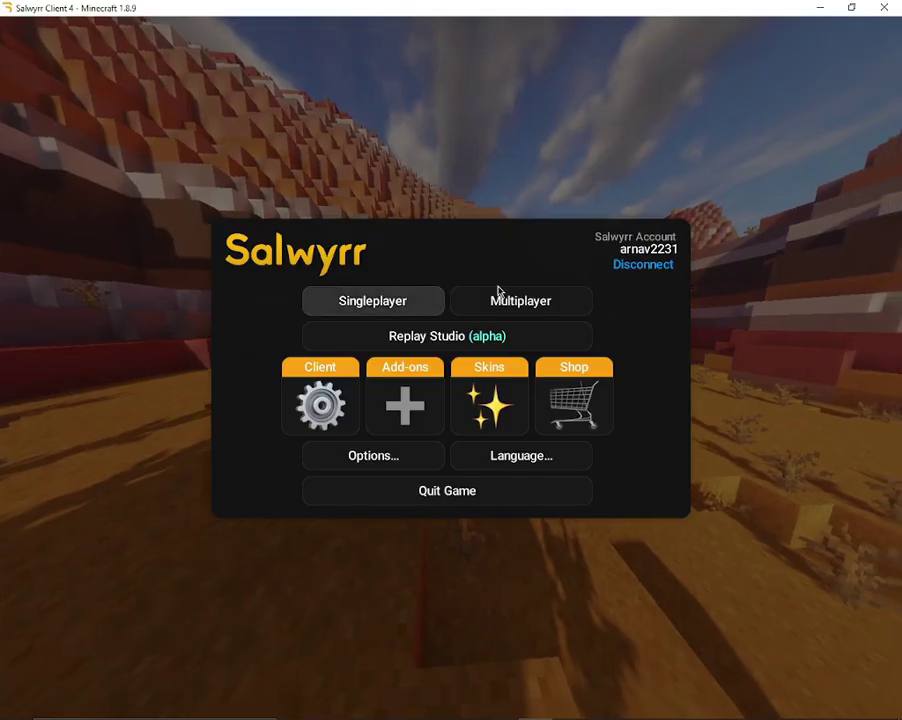
left_click(517, 303)
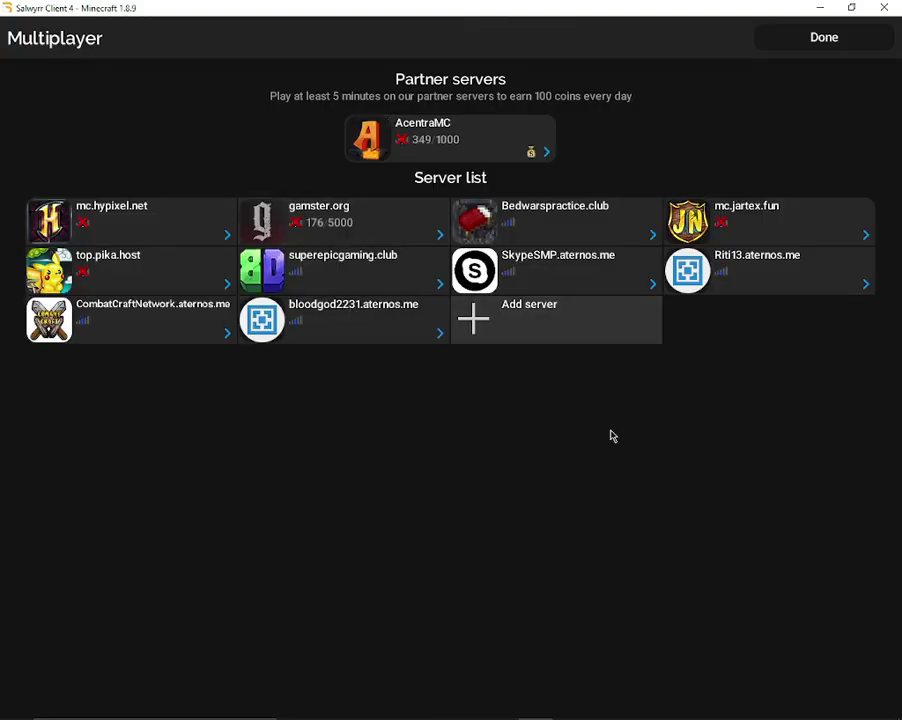
left_click(356, 311)
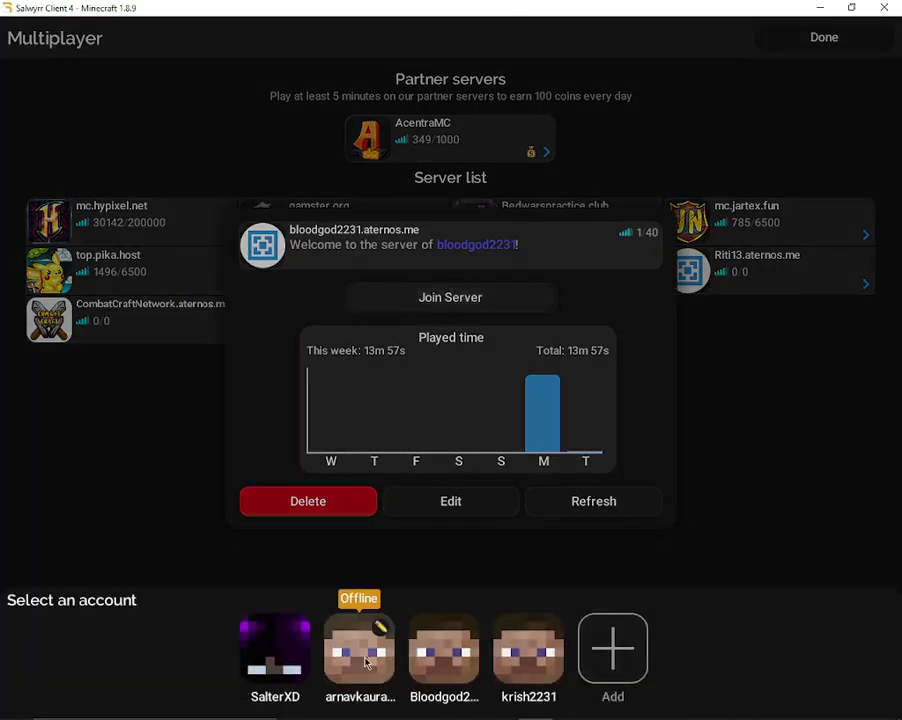
left_click(366, 662)
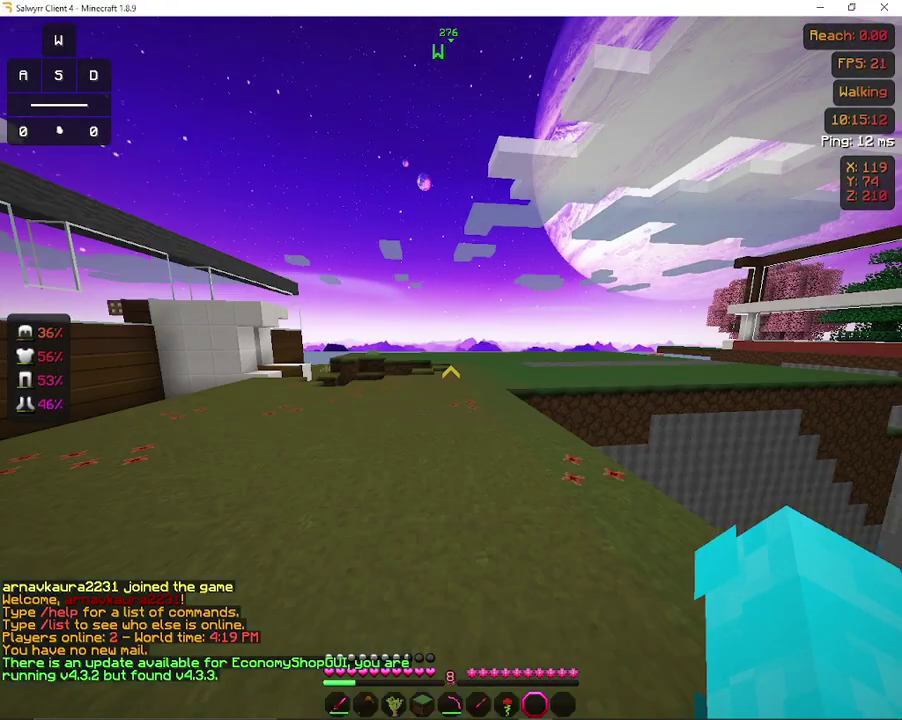
left_click(451, 372)
right_click(451, 372)
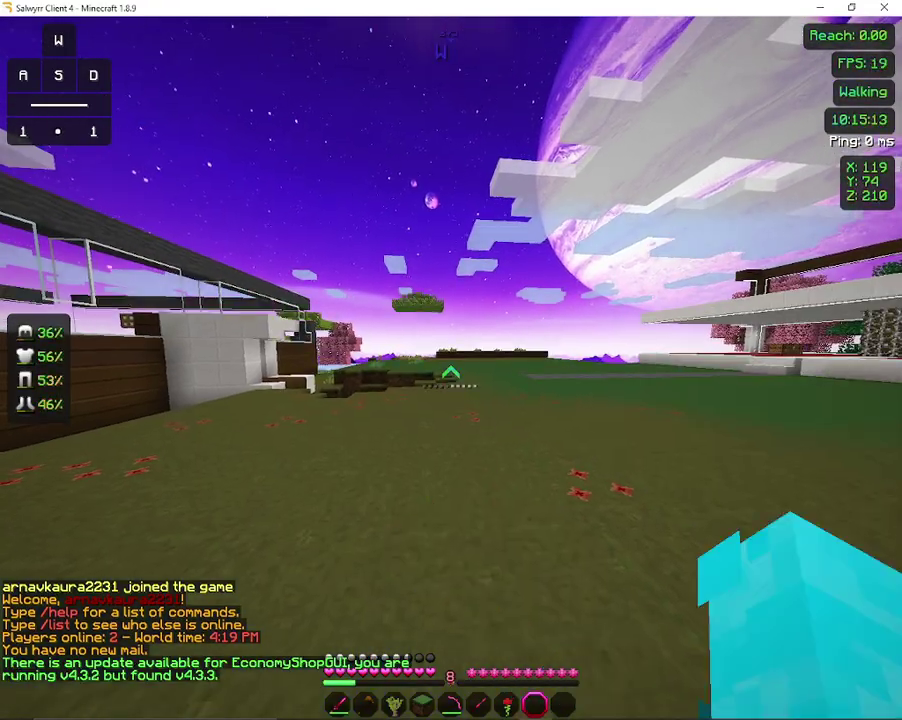
Run /time set day in chat to make it daytime.
key("w")
key("slash")
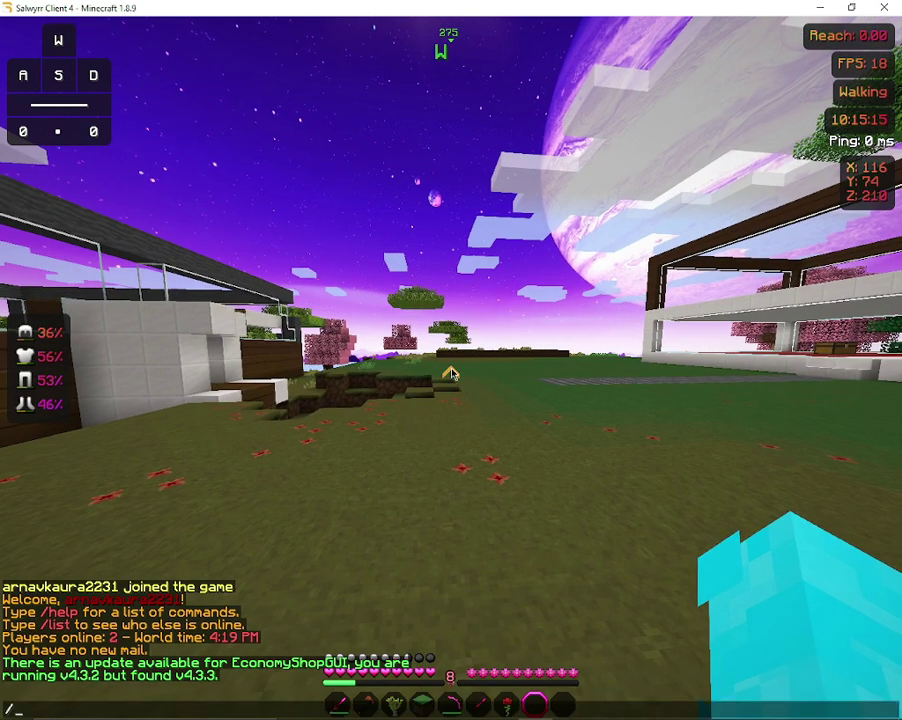
type("time set ")
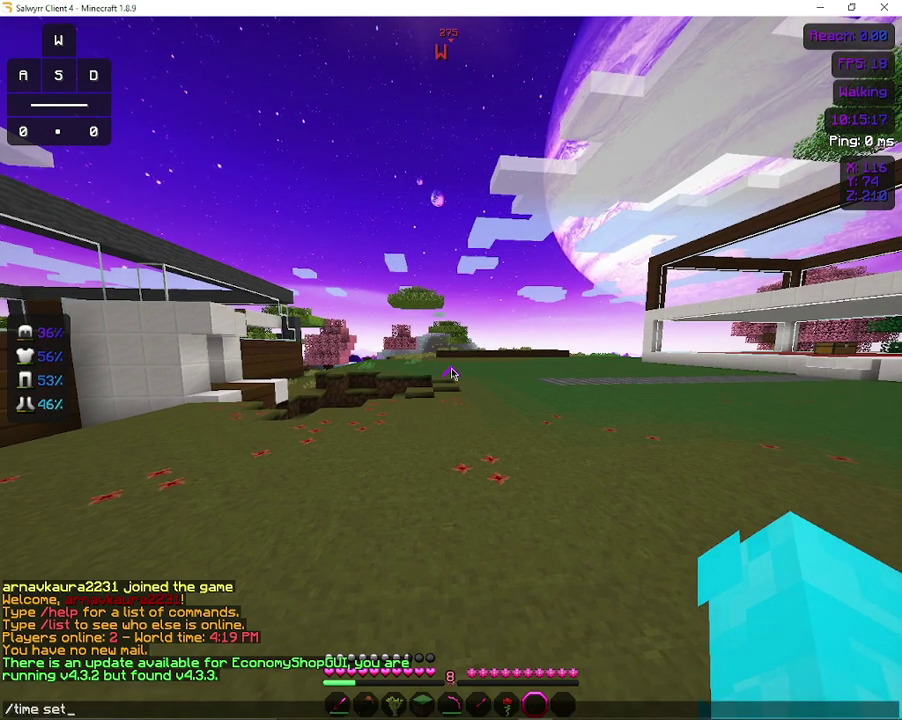
type("day")
key("Return")
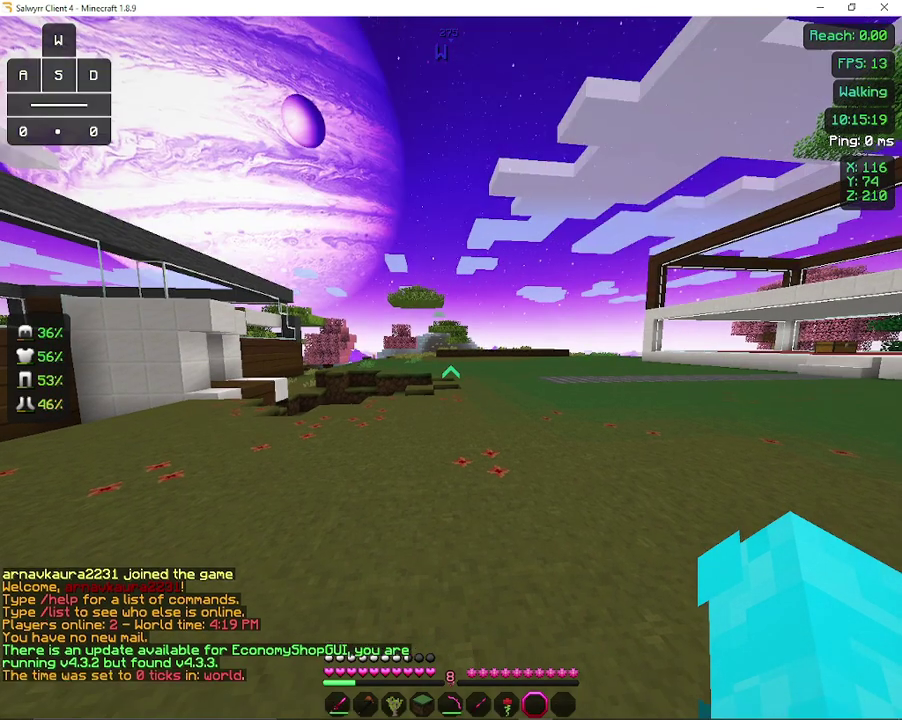